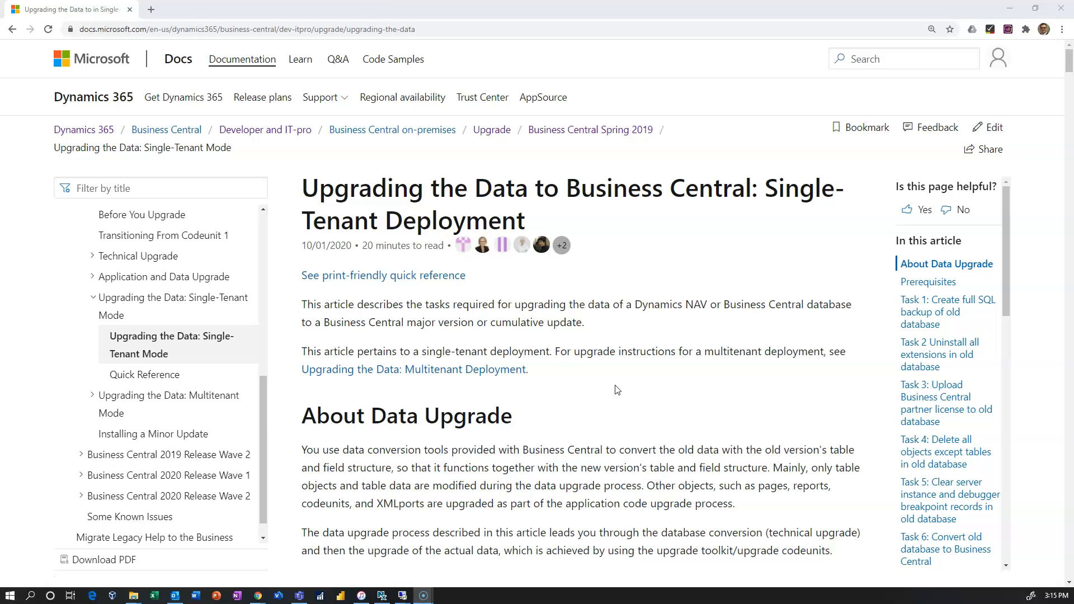
Highlight Upgrade110014x.FOB in the prerequisites table as the NAV 2018 toolkit file
scroll(617, 390, down, 10)
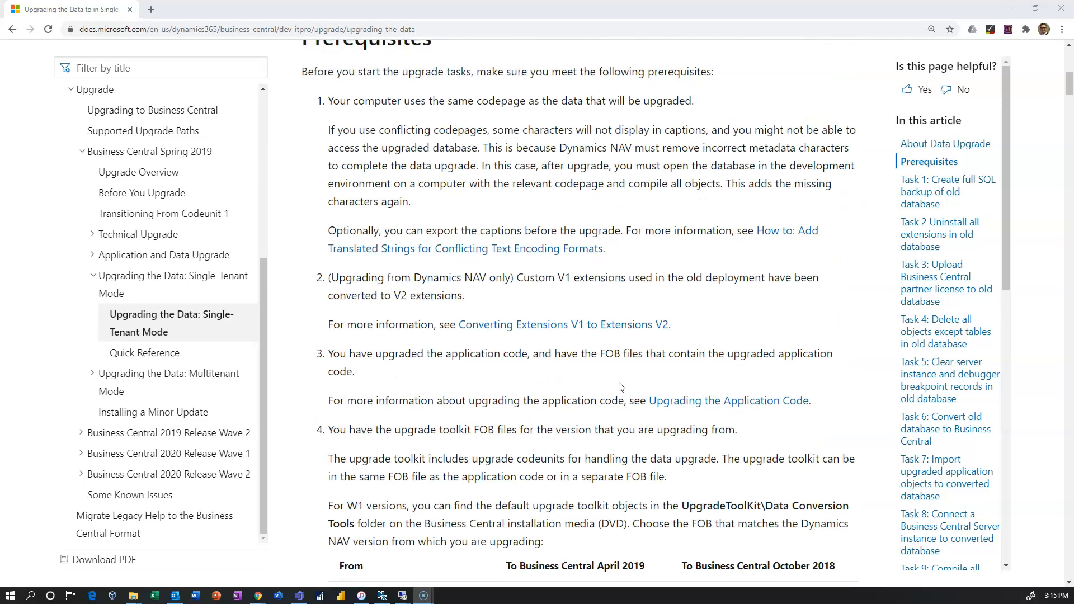
scroll(619, 386, down, 7)
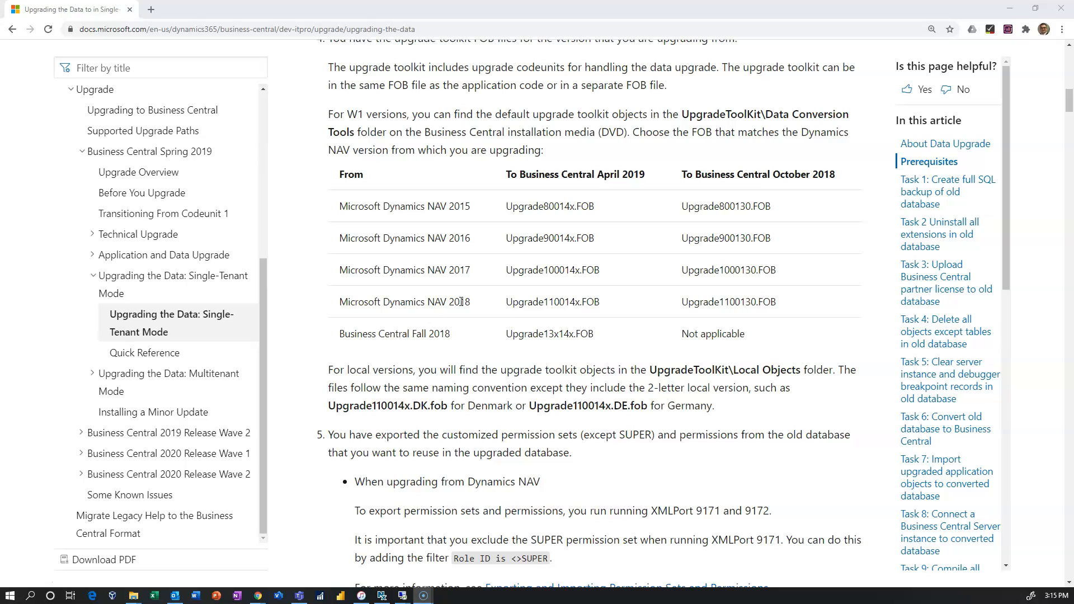
drag(505, 302, 600, 302)
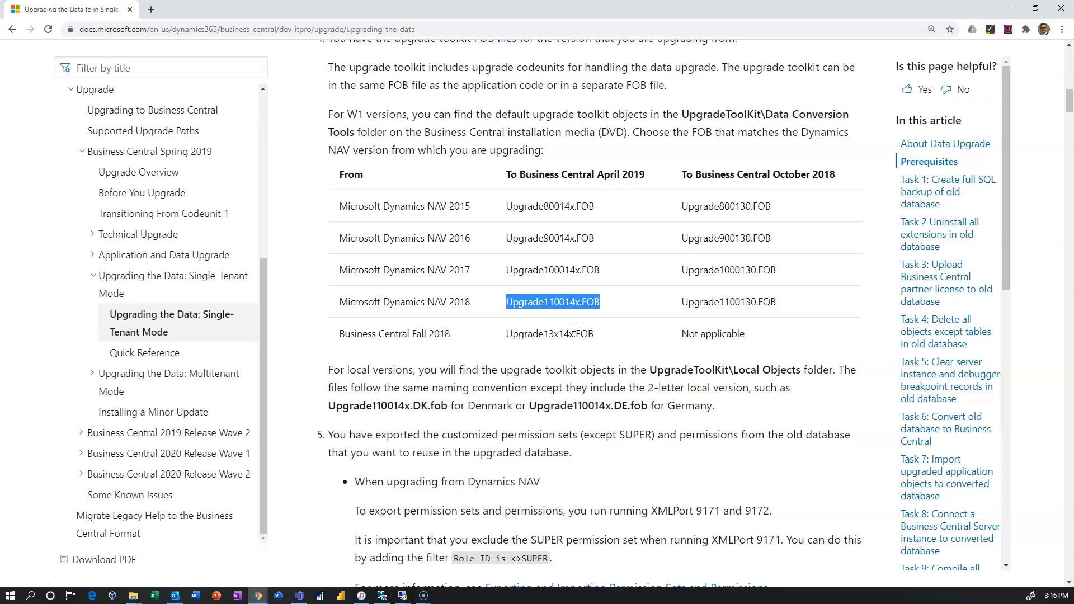
Scroll down to Task 2's commands for uninstalling all extensions
scroll(574, 327, up, 12)
scroll(576, 316, down, 12)
scroll(571, 331, down, 15)
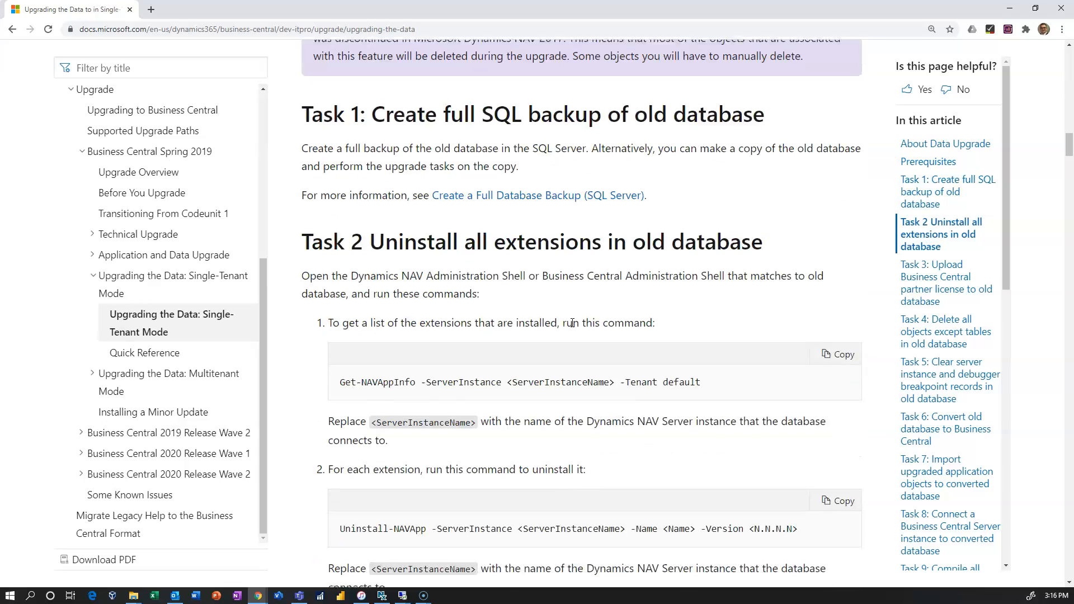
scroll(571, 323, up, 3)
scroll(570, 319, down, 3)
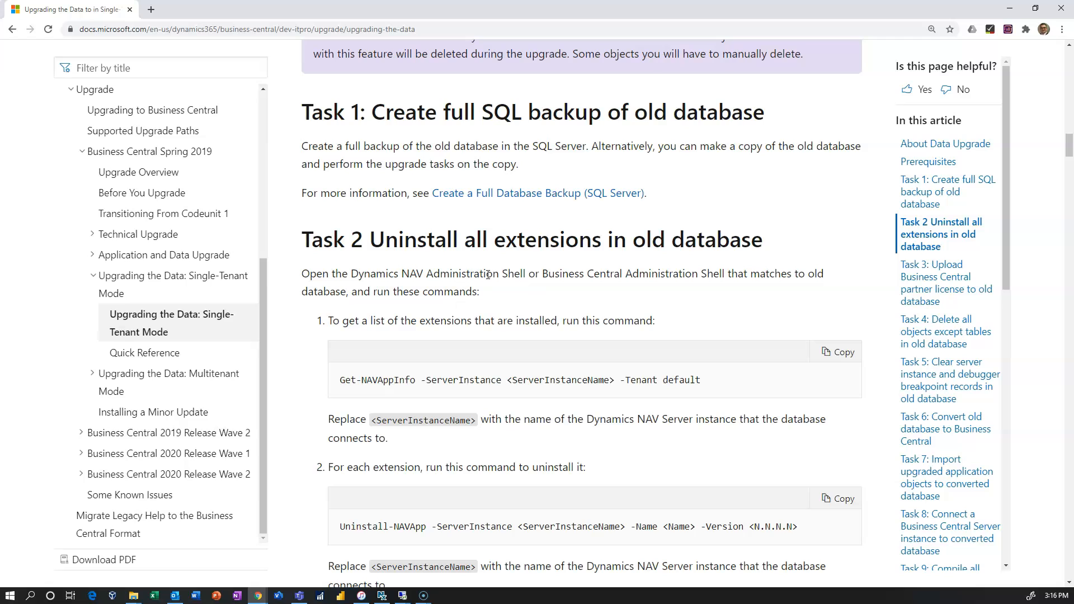
scroll(488, 274, down, 3)
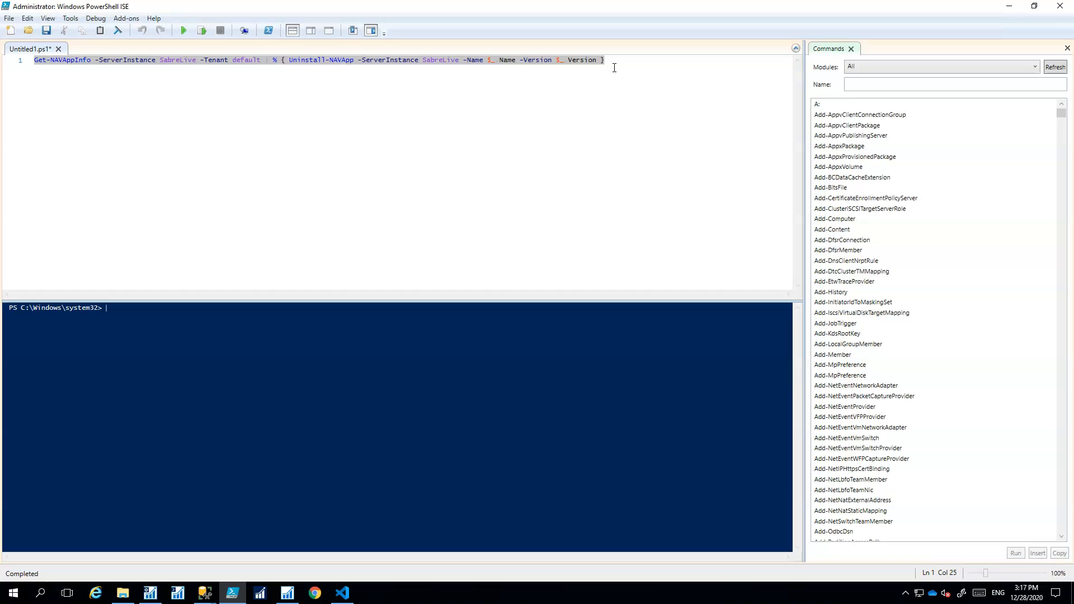
Run the Get-NAVAppInfo | Uninstall-NAVApp pipeline on SabreLive, confirming removal of dependent extensions
click(204, 104)
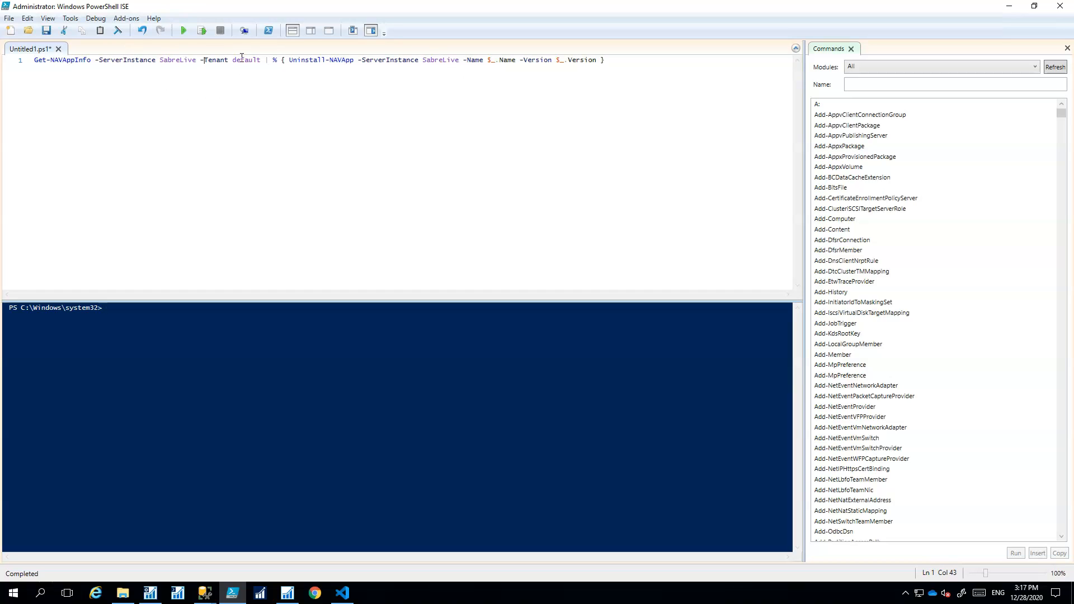
click(187, 31)
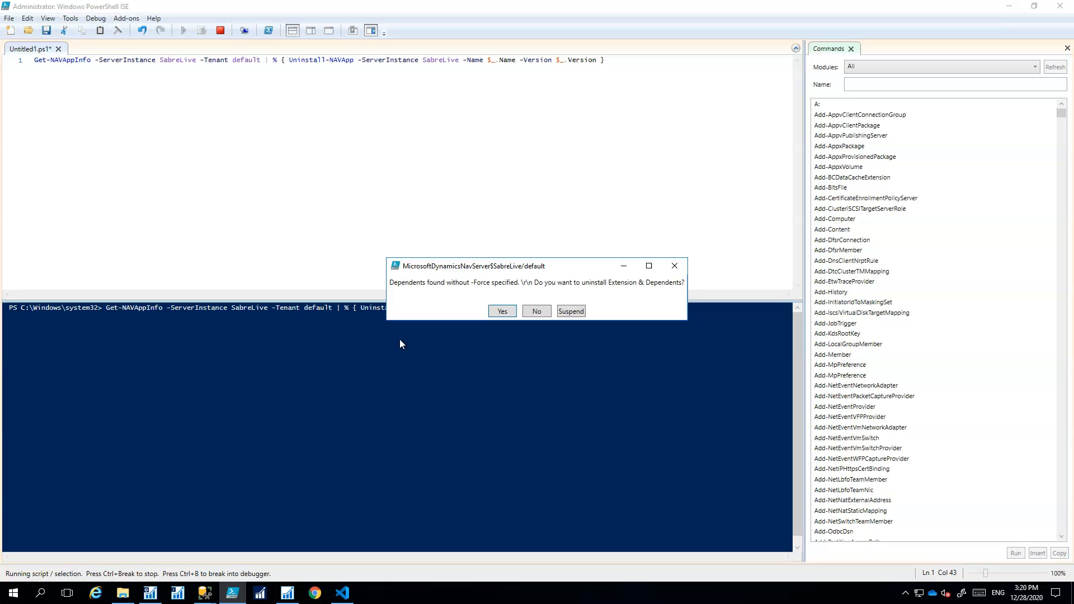
click(502, 311)
key(Menu)
click(513, 60)
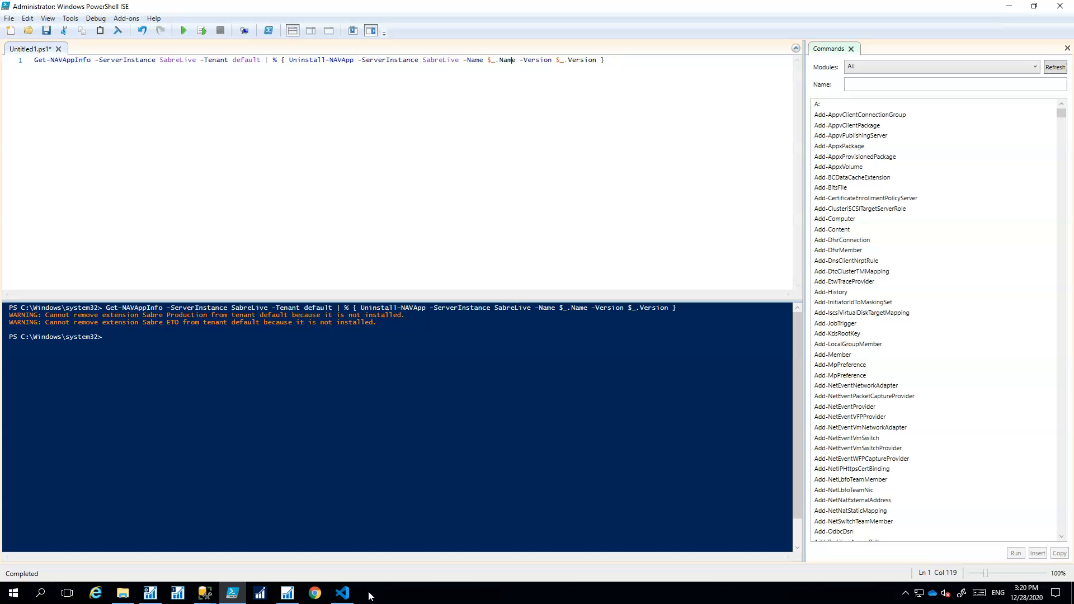
mouse_move(347, 600)
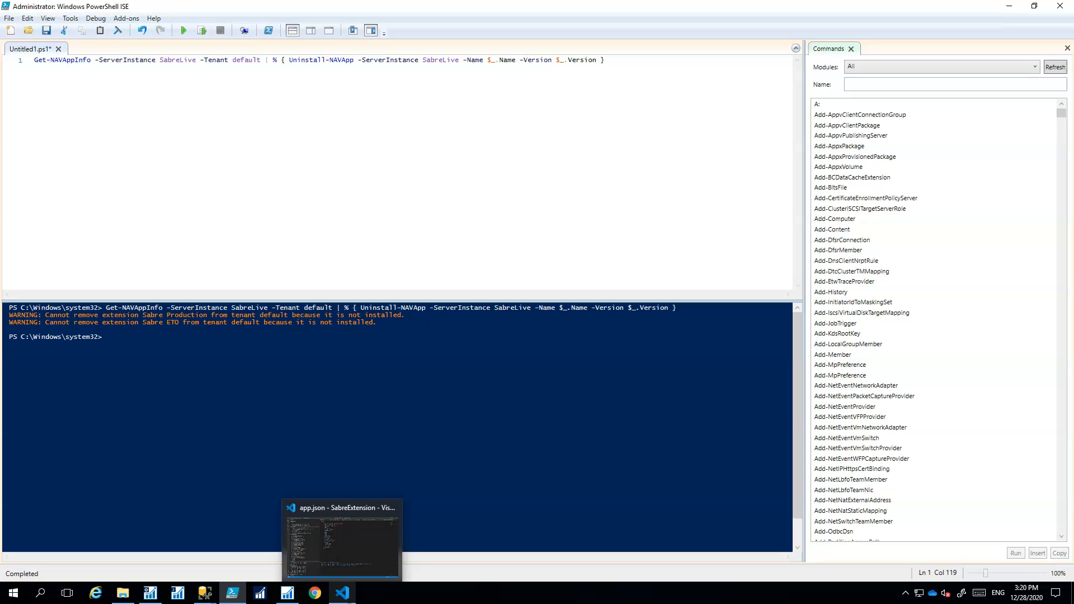
mouse_move(243, 602)
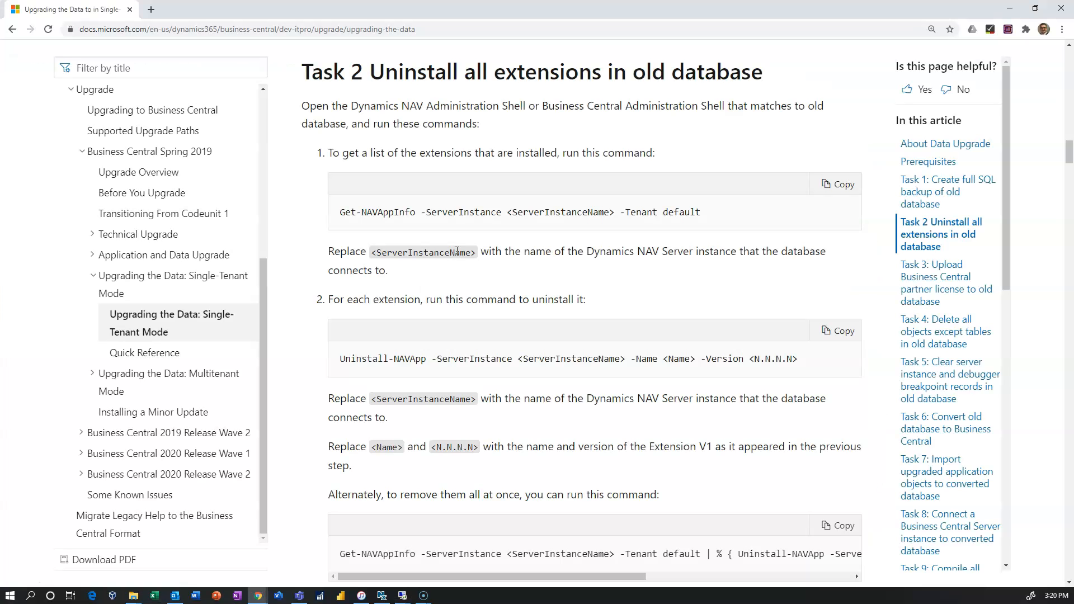
Paste the Docs Get-NAVAppInfo command with server instance SabreLive and run it
click(843, 185)
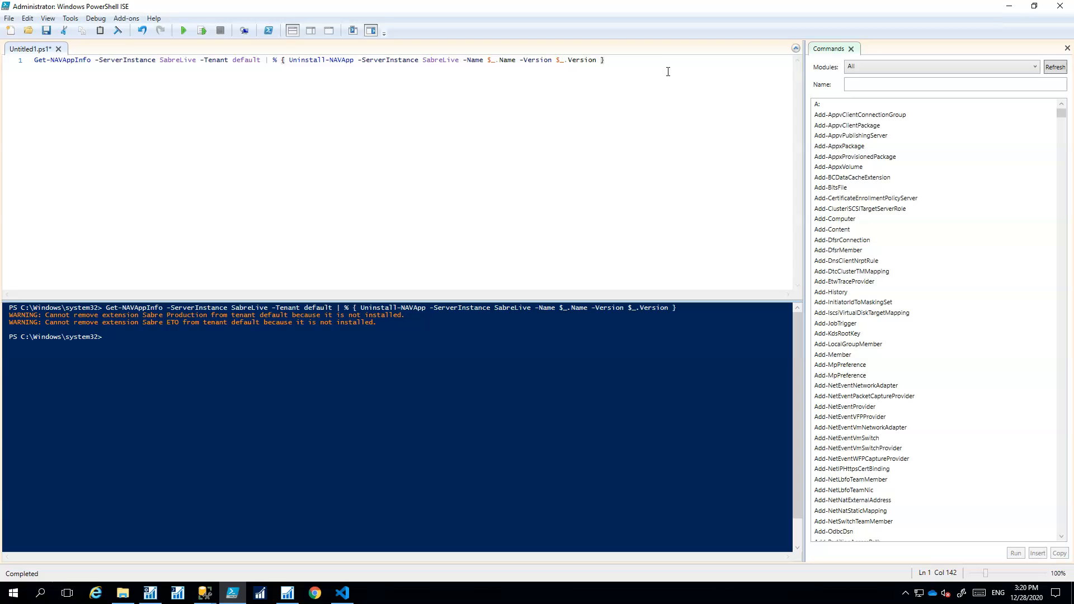
key(Return)
key(Return)
key(Return)
key(ctrl+v)
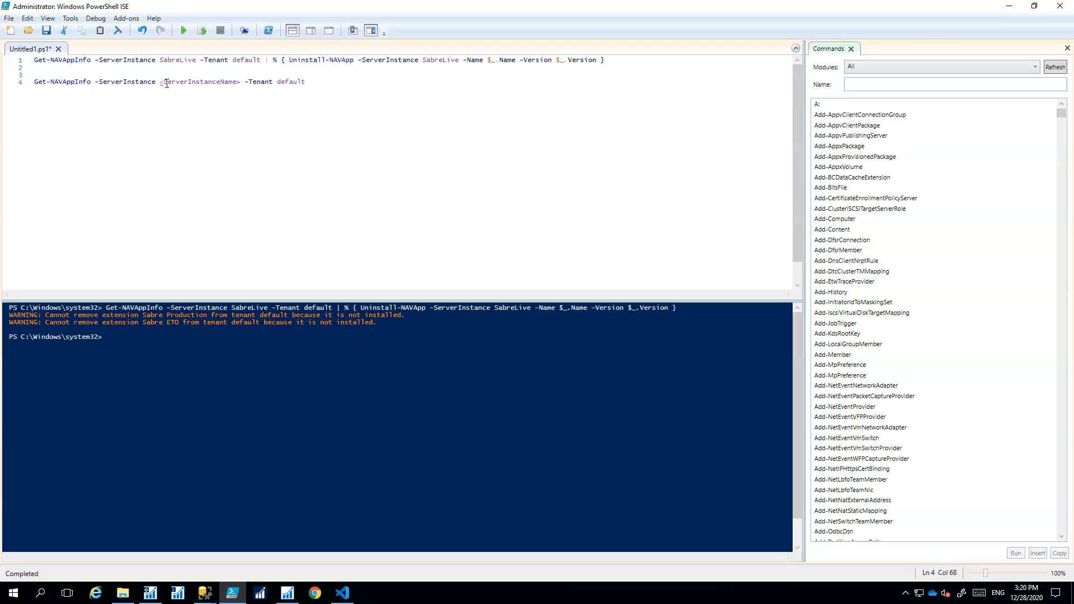
drag(160, 83, 241, 83)
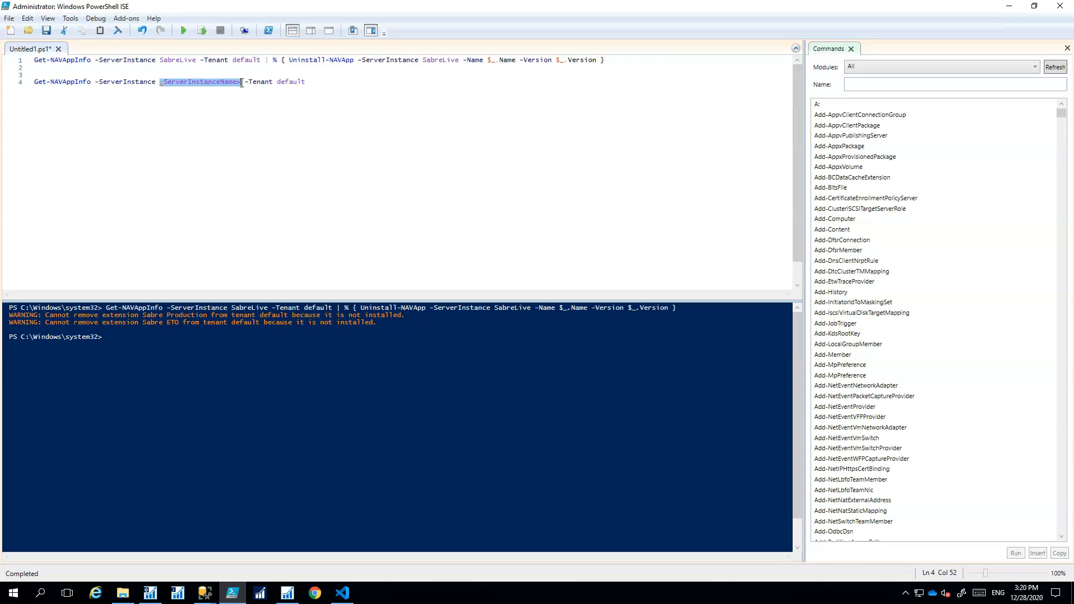
text(SabreLive)
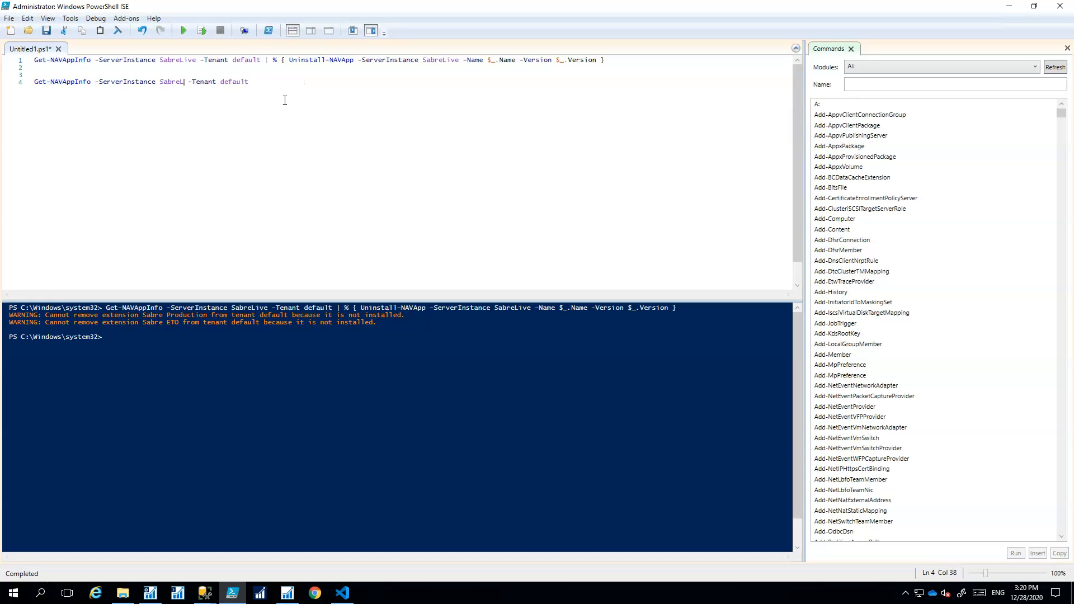
key(Home)
key(shift+End)
key(F5)
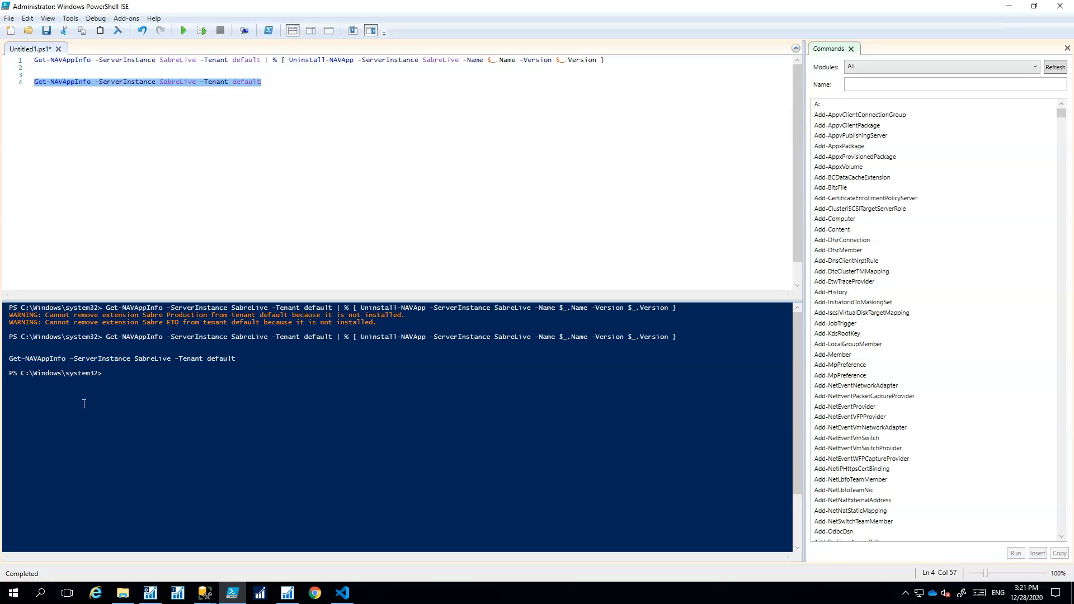
Close PowerShell ISE without saving the script
click(366, 107)
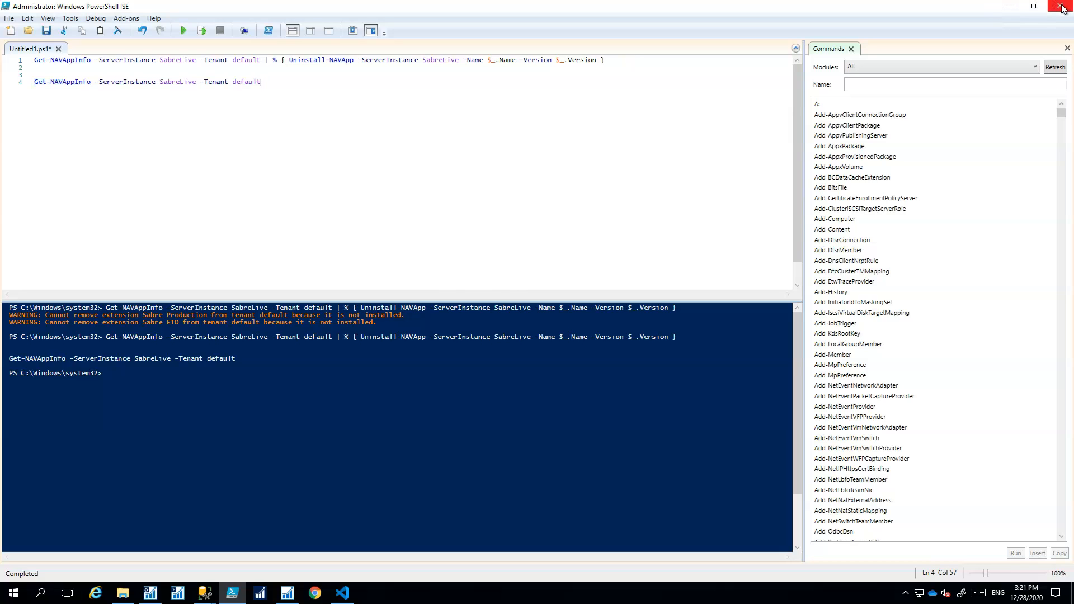
click(1061, 7)
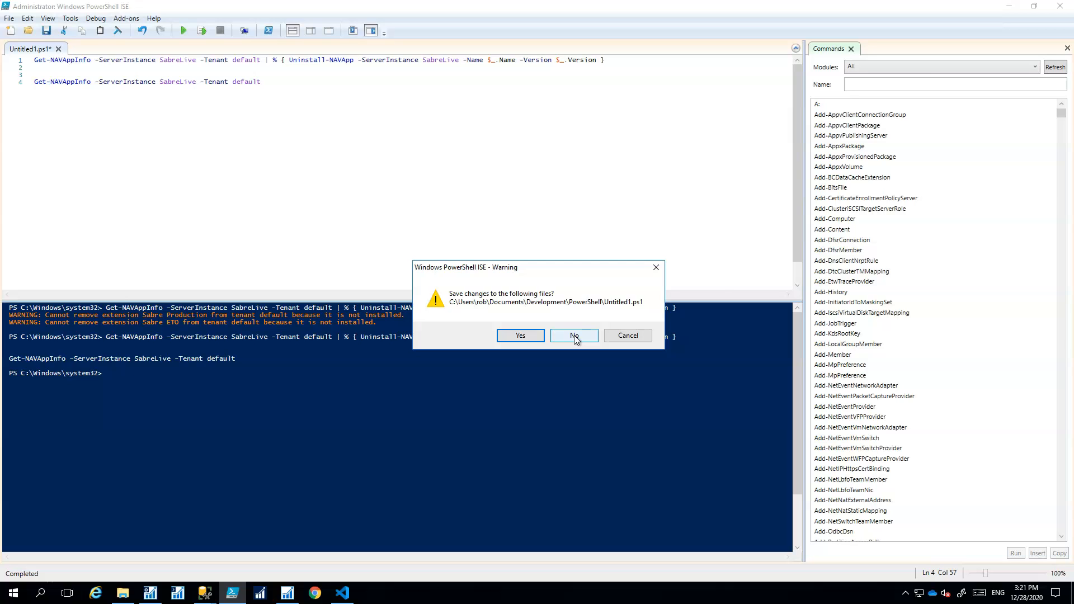
click(574, 337)
Read Tasks 3–5 in the Docs article, then bring SQL Server Management Studio forward
mouse_move(201, 596)
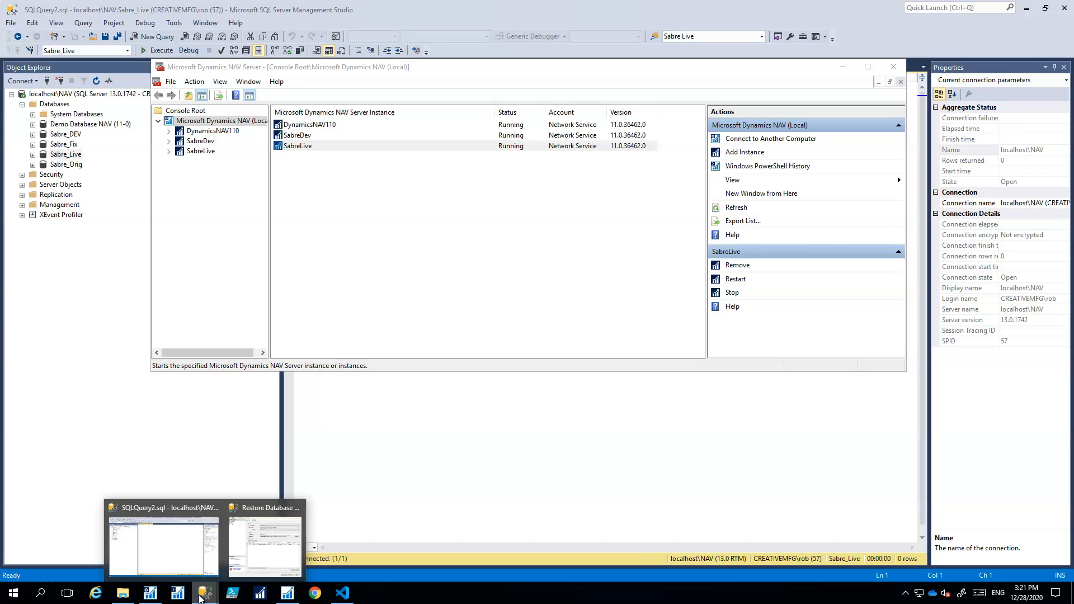
click(412, 468)
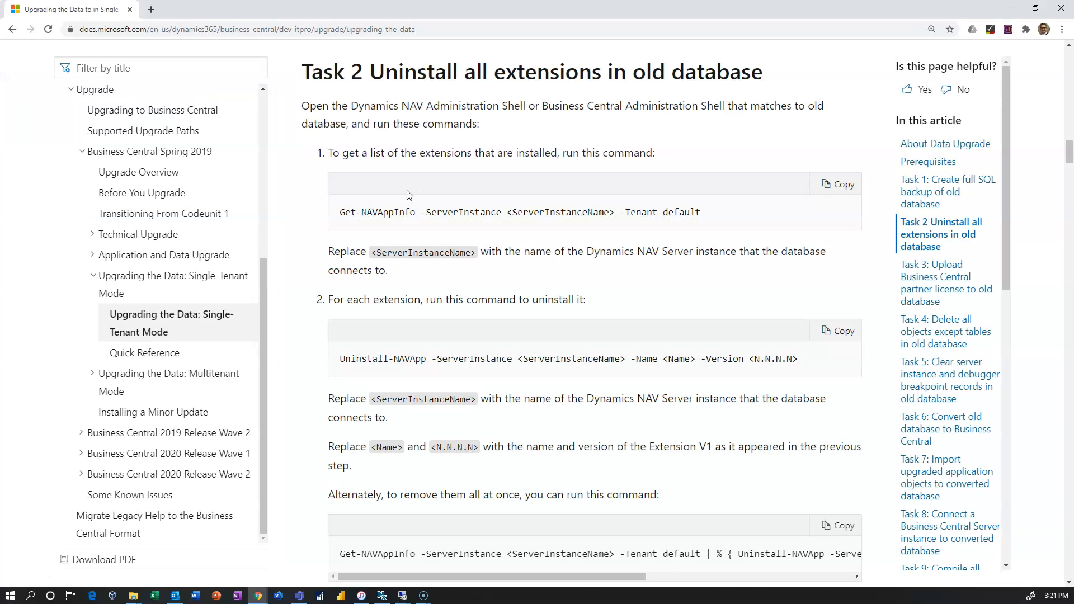
scroll(438, 271, down, 10)
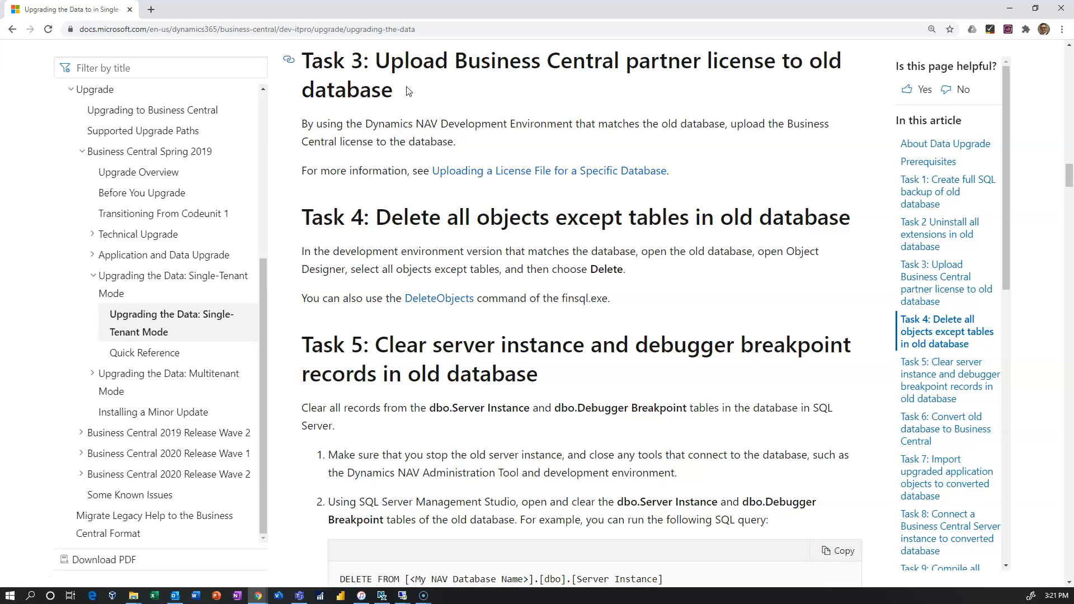
key(alt+Tab)
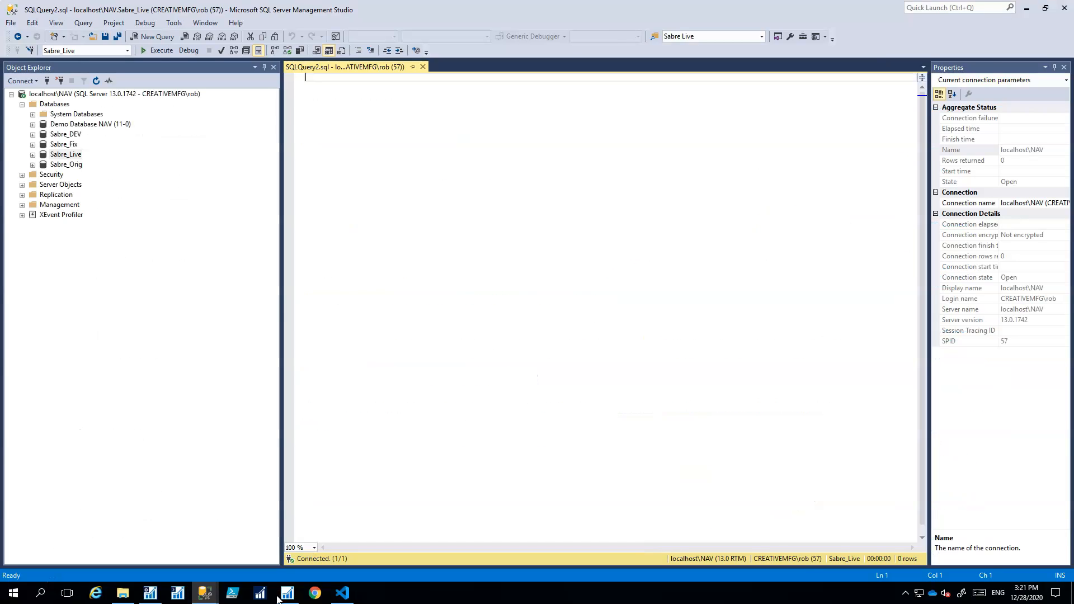
Upload the newest BC14 ISV December license file to Sabre_Live through License Information
click(288, 594)
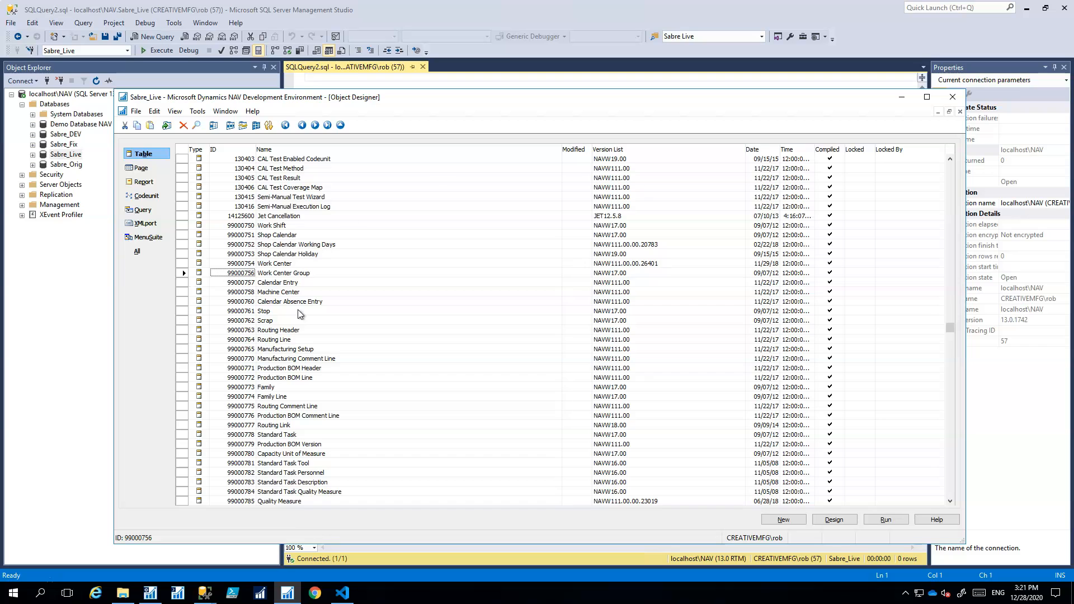
drag(418, 99, 453, 74)
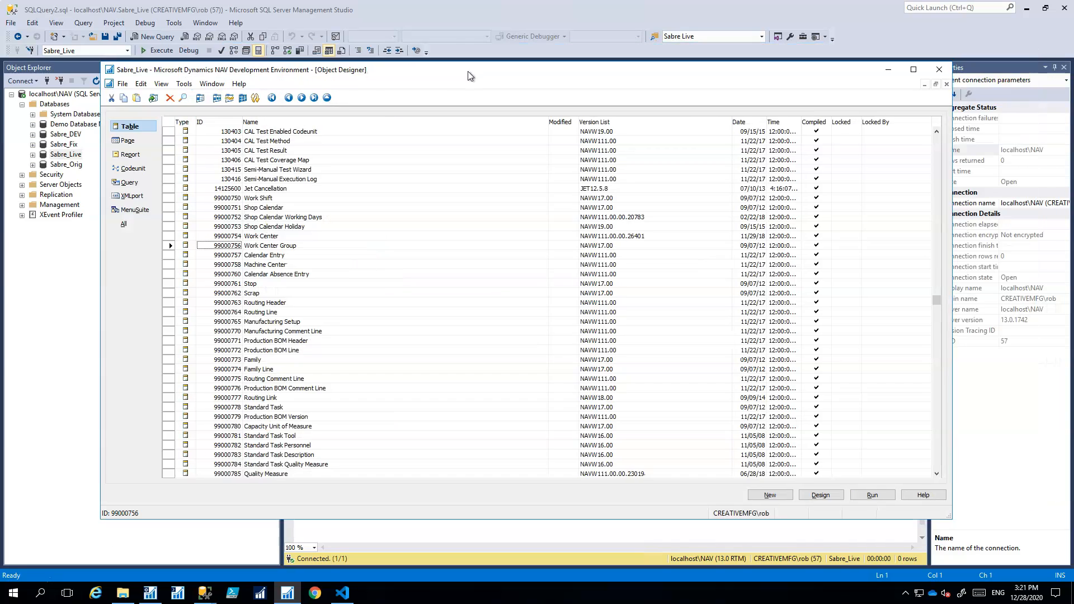
click(183, 84)
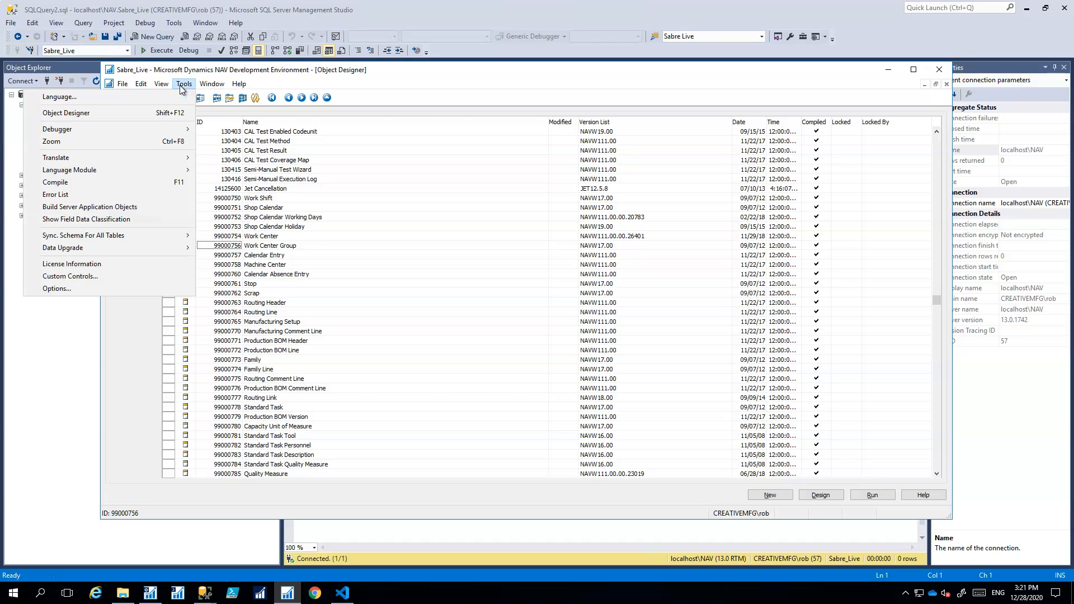
click(106, 264)
click(818, 494)
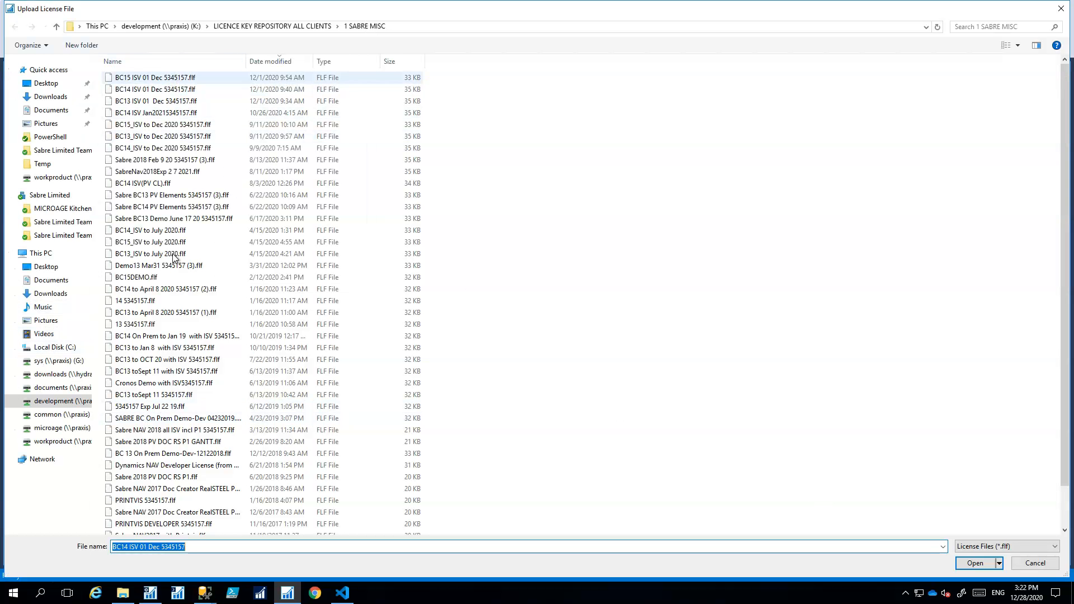
click(265, 61)
click(265, 61)
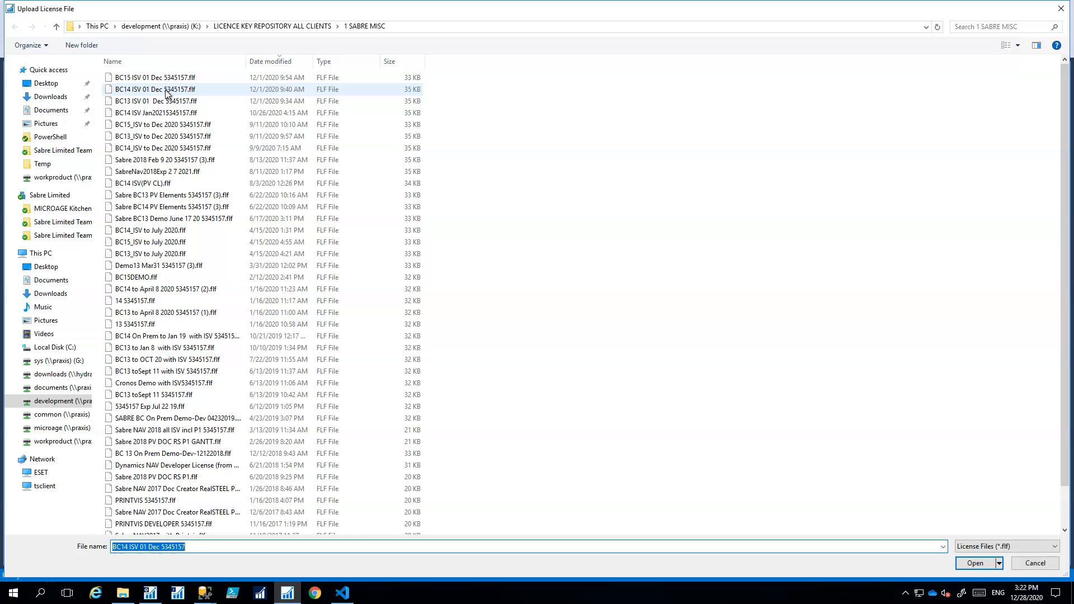
double_click(167, 90)
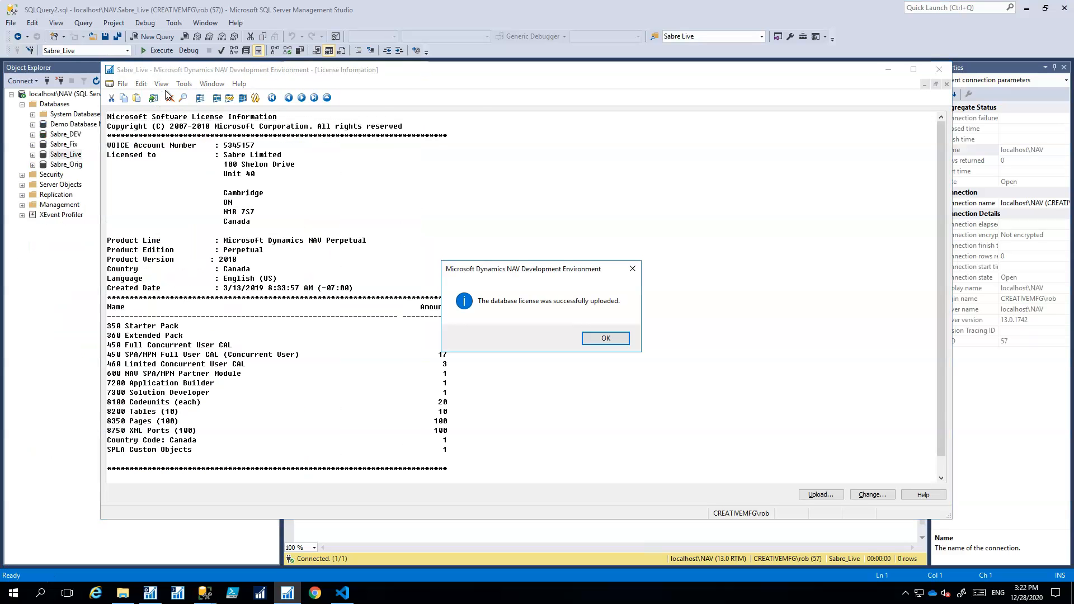
click(602, 339)
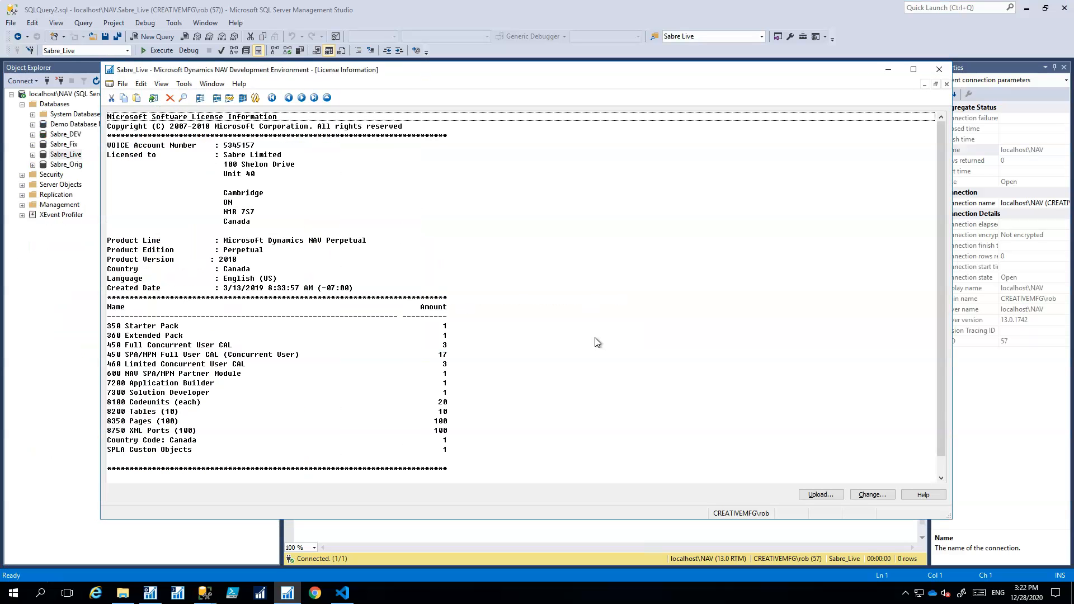
click(945, 84)
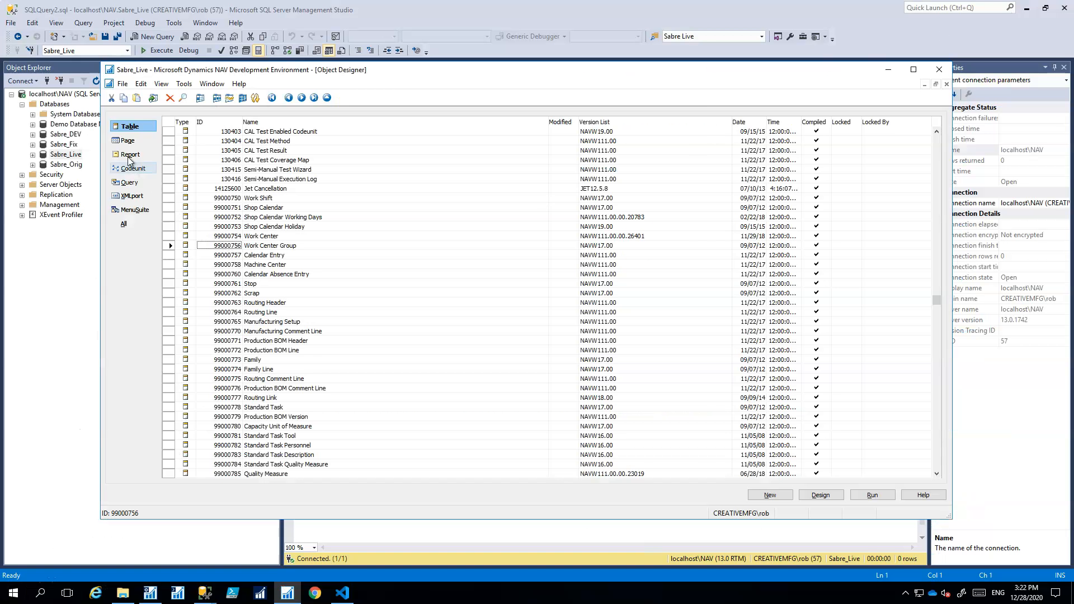
Delete all Page, Report and Codeunit objects from Sabre_Live
click(126, 140)
click(164, 125)
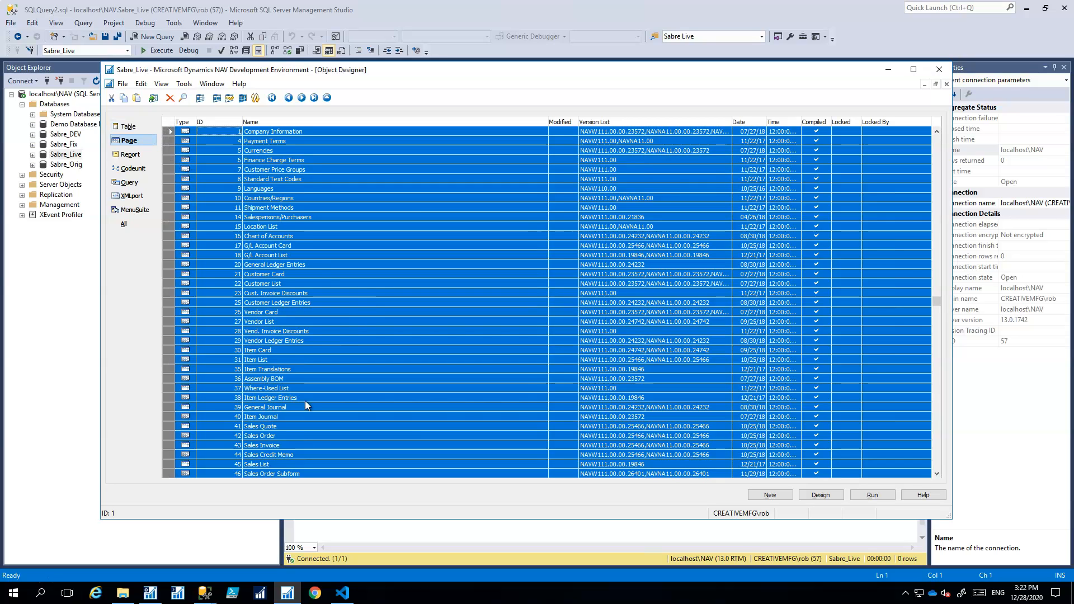
key(Delete)
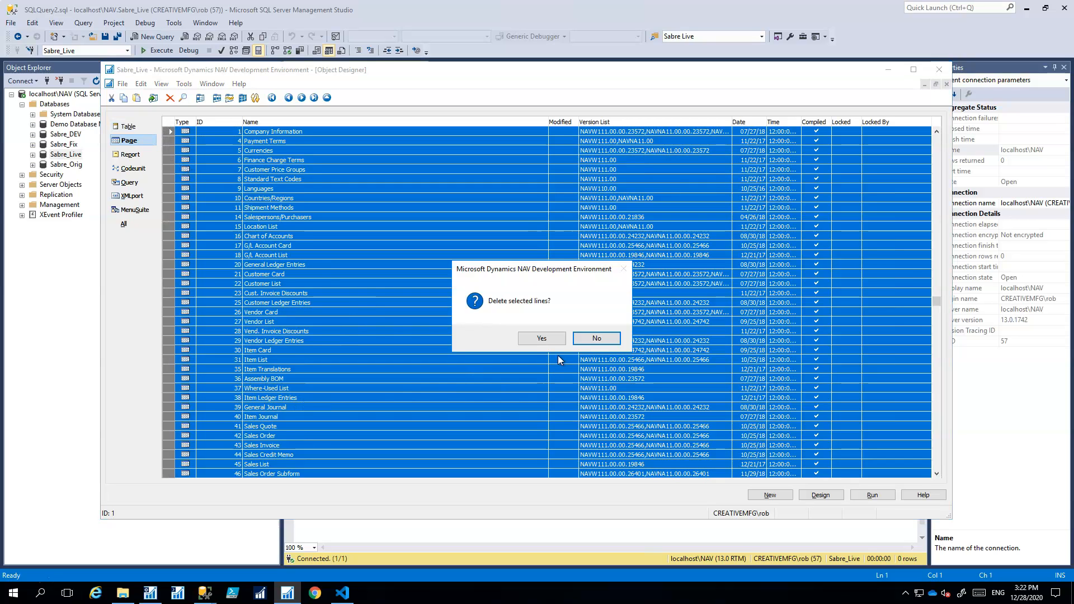
click(541, 338)
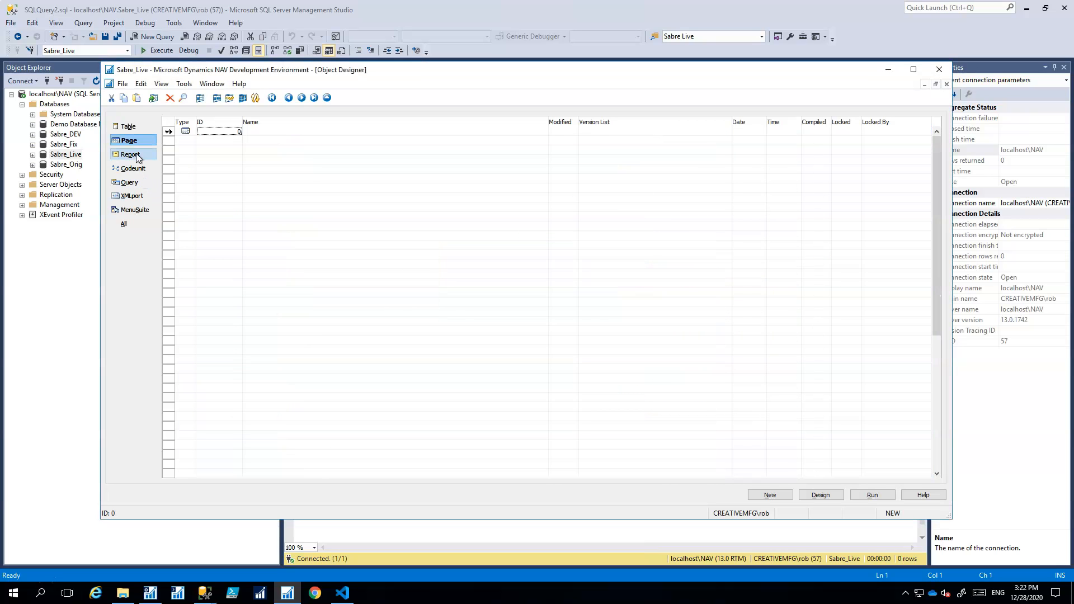
click(134, 154)
click(169, 126)
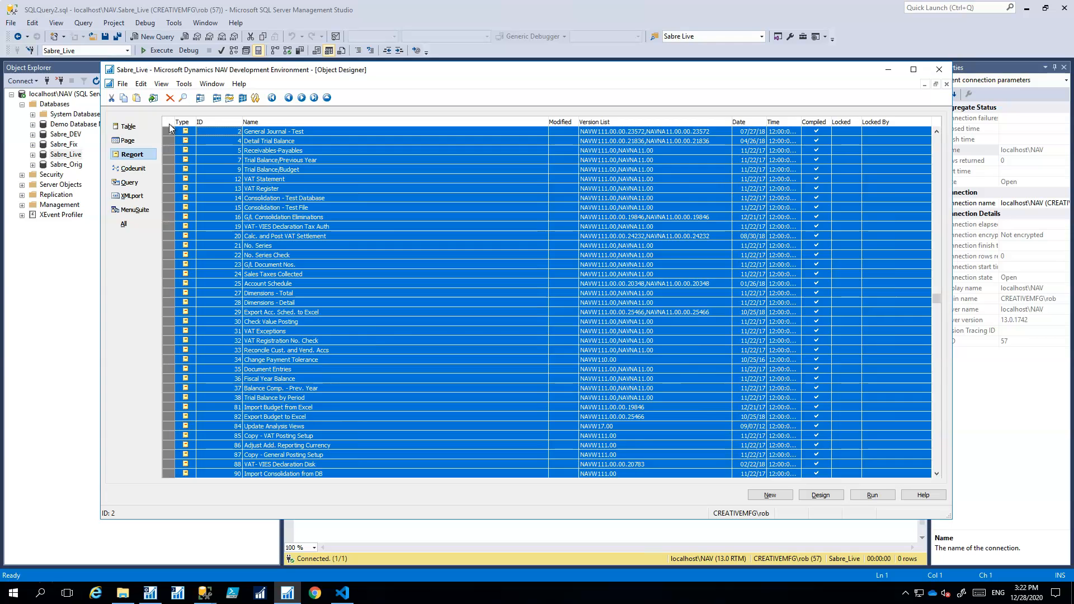
key(Delete)
click(523, 336)
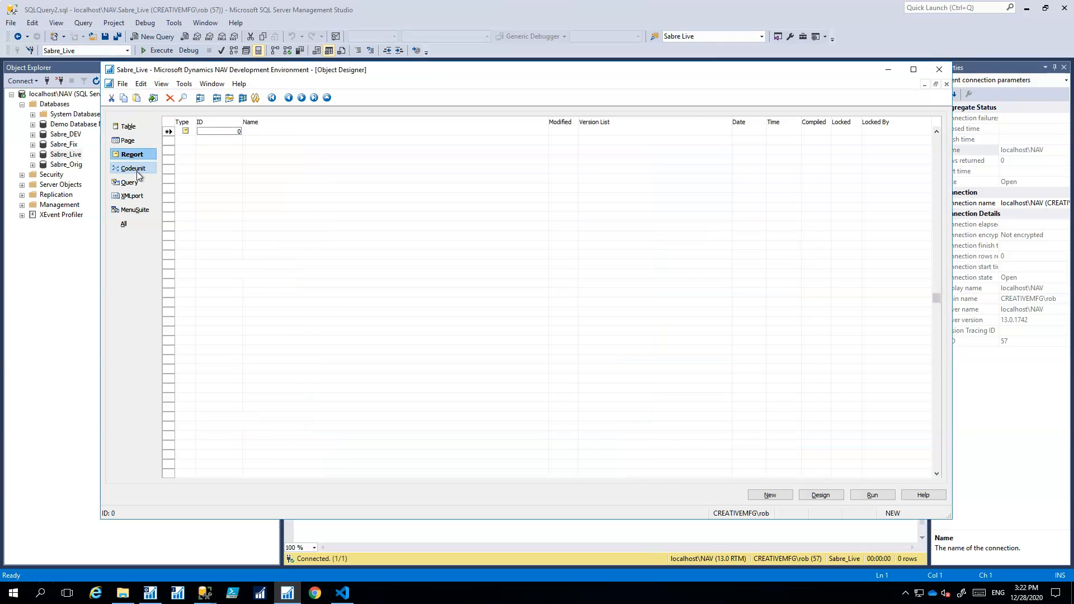
click(149, 171)
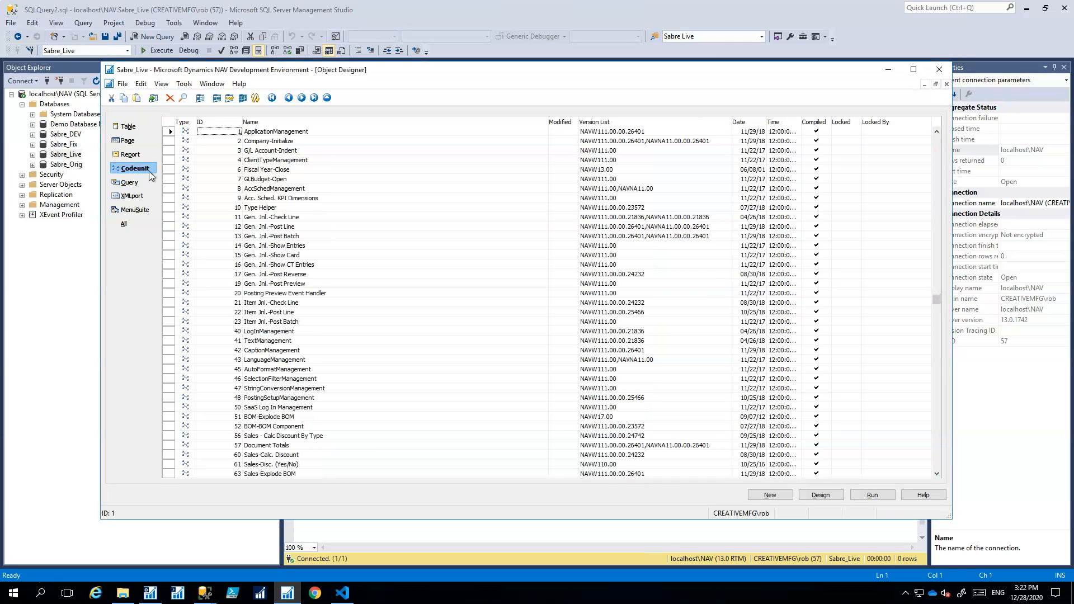
click(169, 124)
key(Delete)
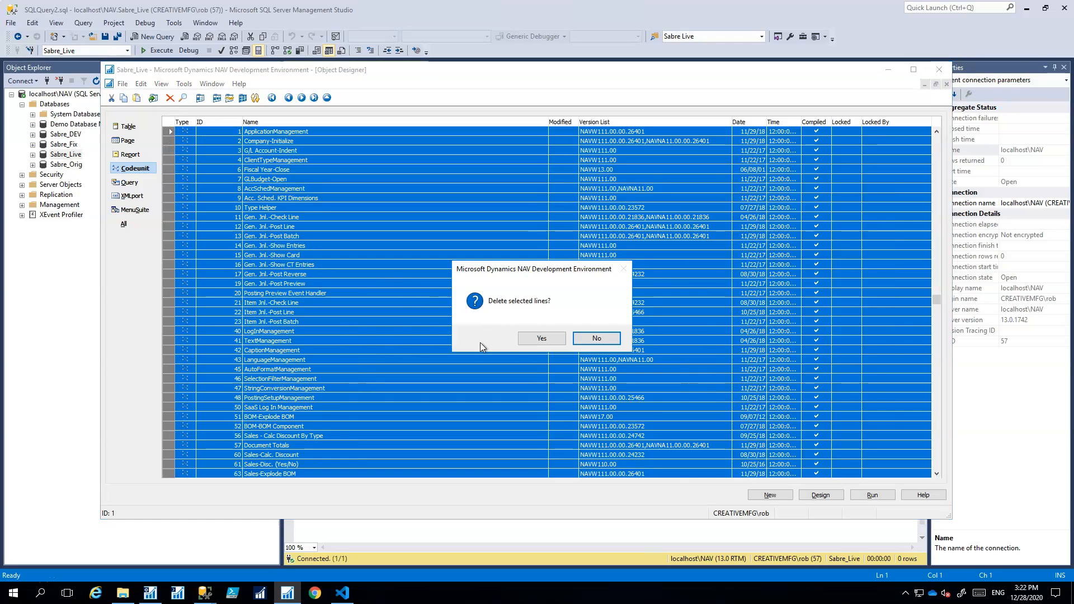
click(540, 338)
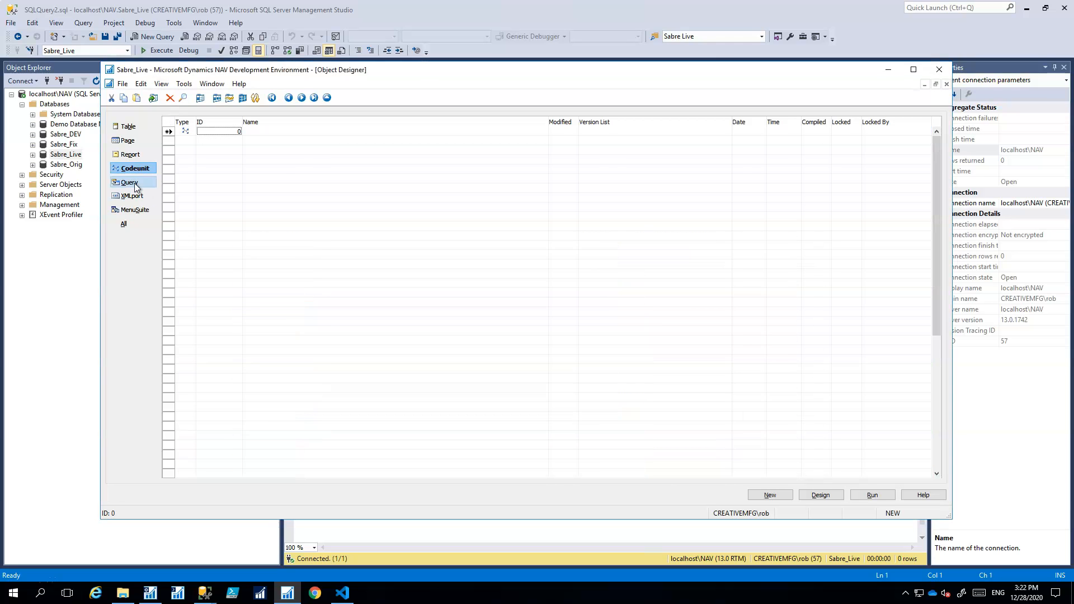
Delete all Query, XMLport and MenuSuite objects
click(134, 185)
click(169, 124)
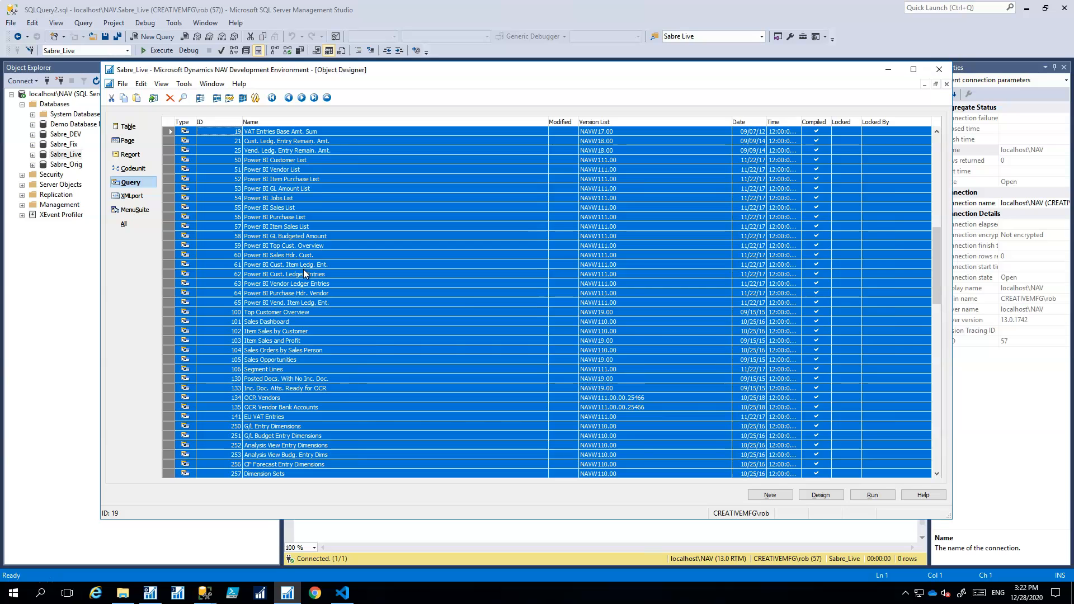
key(Delete)
click(540, 338)
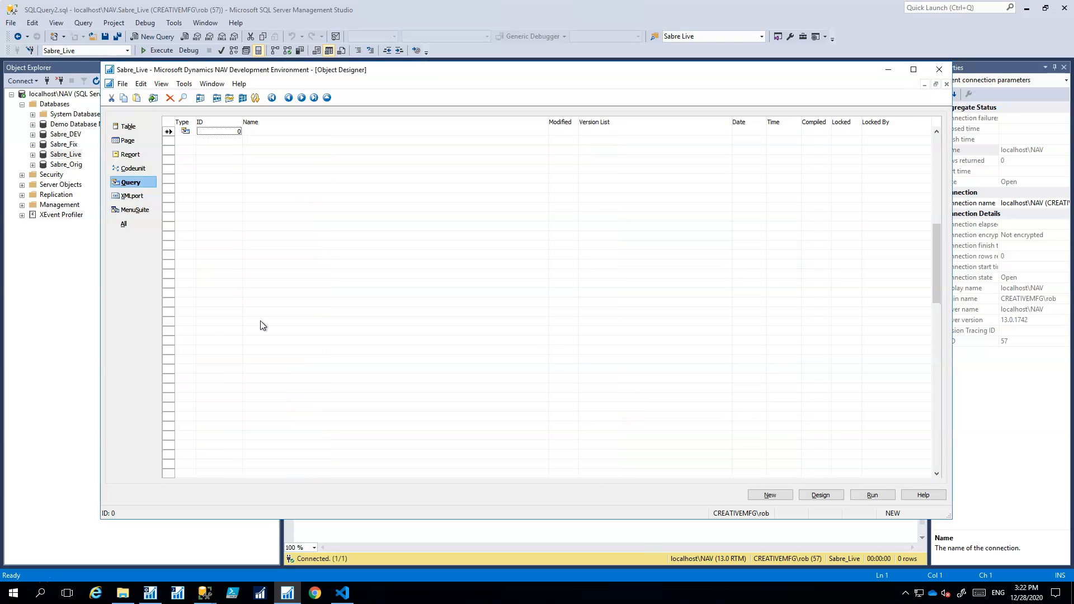
click(121, 195)
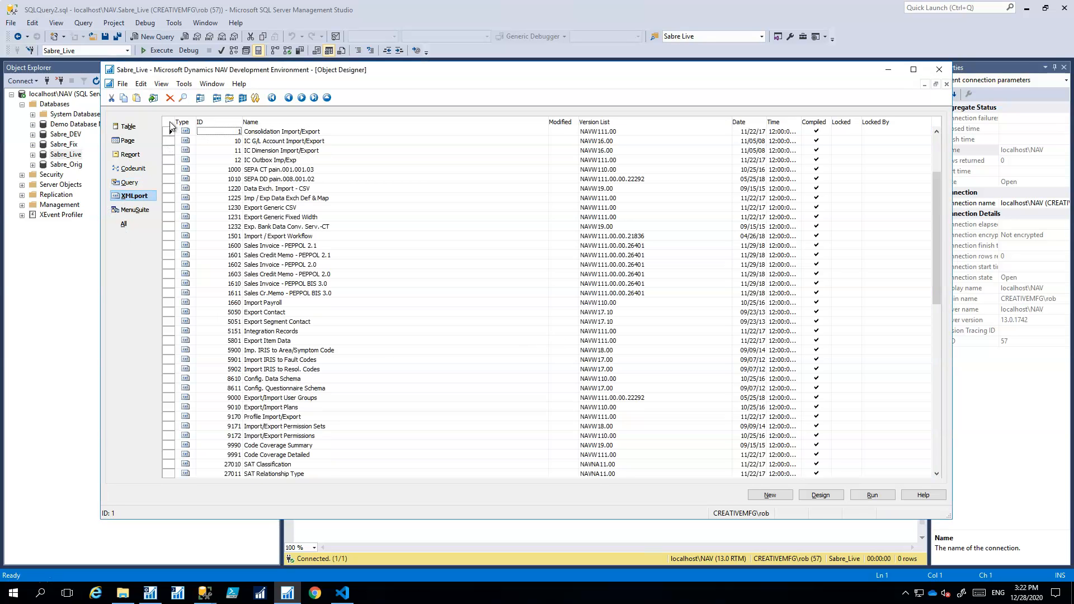
click(170, 125)
key(Delete)
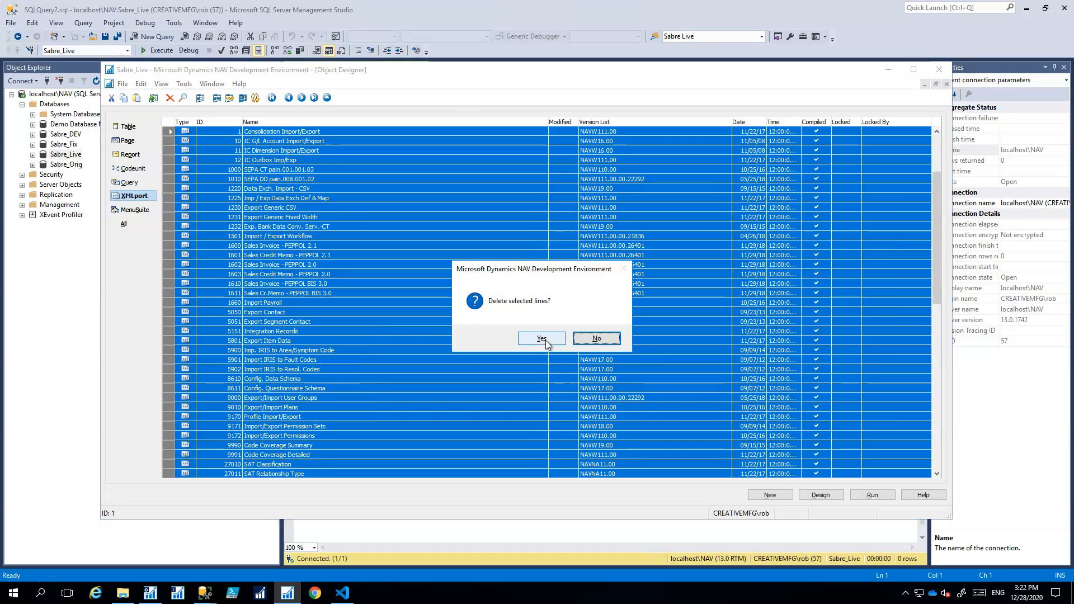
click(545, 340)
click(125, 209)
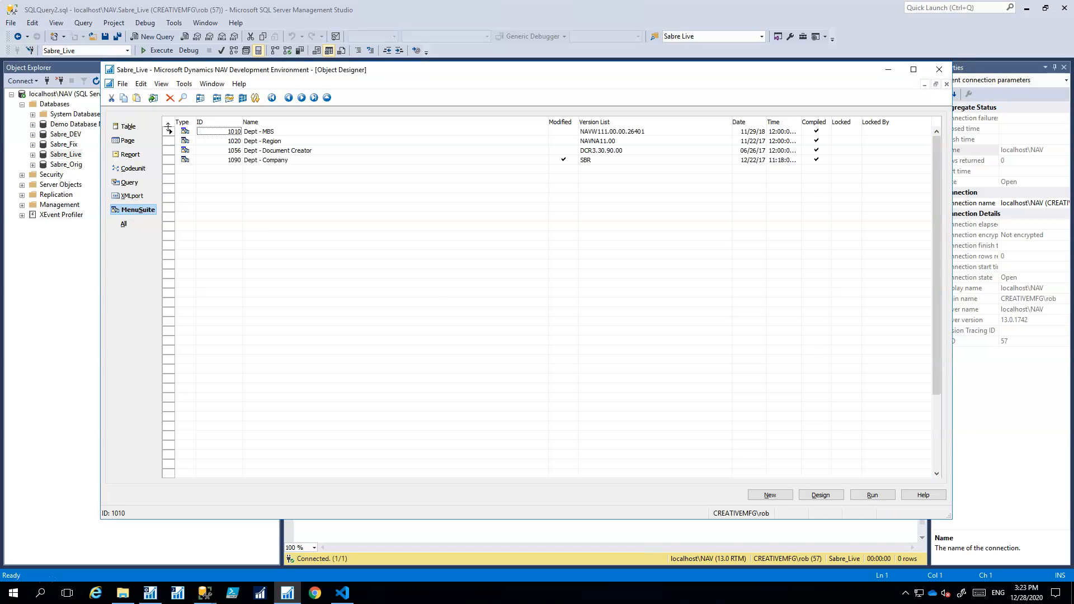
click(169, 125)
key(Delete)
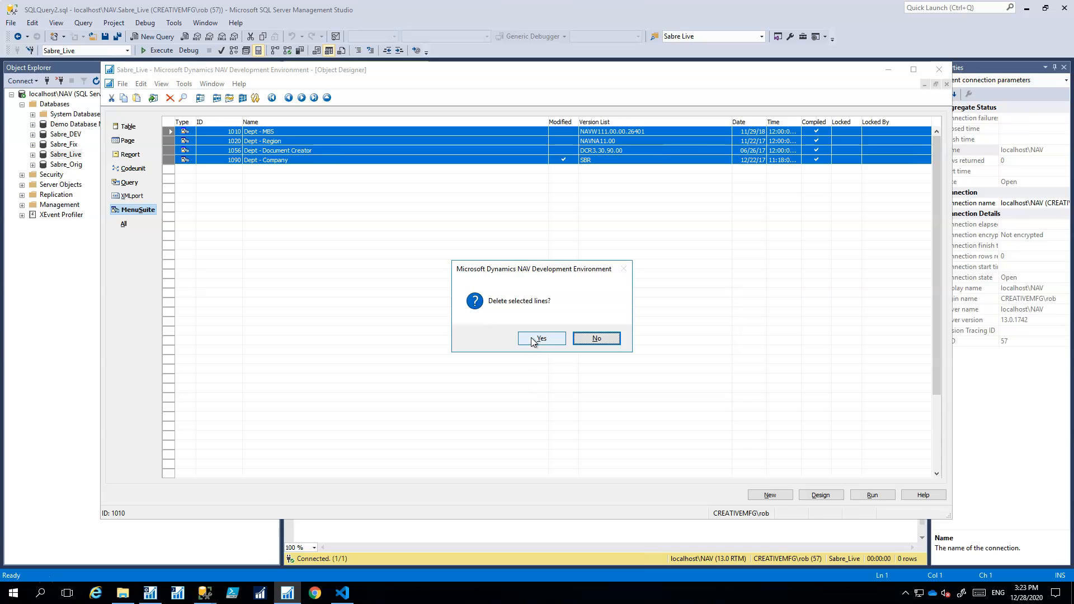
click(540, 338)
Verify each non-table object type is empty, then return to the Table list
click(129, 140)
click(130, 155)
click(132, 168)
click(129, 183)
click(133, 196)
click(136, 210)
click(129, 127)
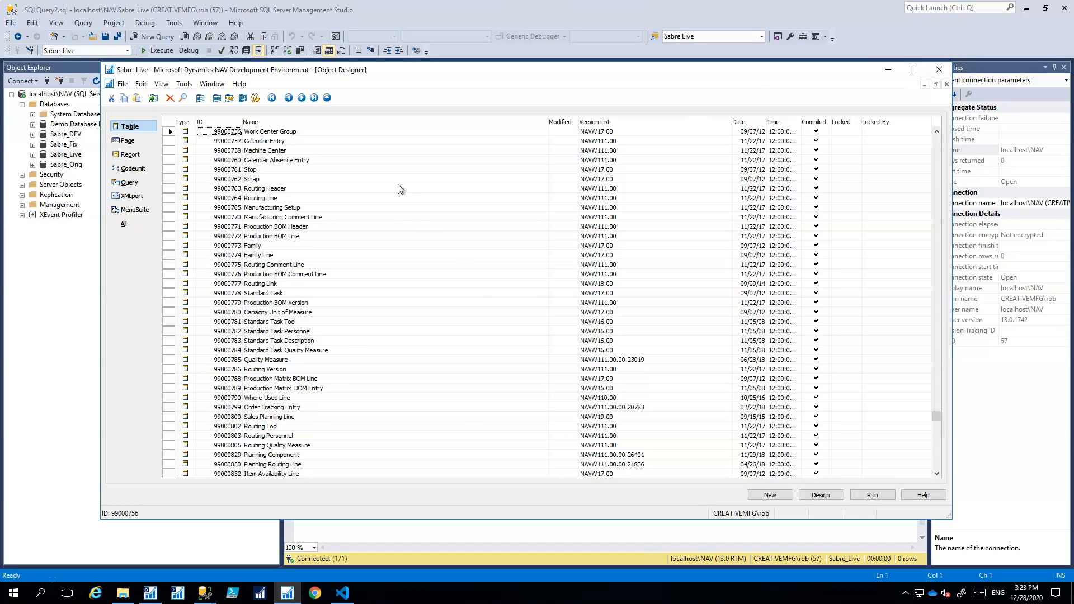
Close NAV and start a full backup of Sabre_Live to C:\Temp\Database Ready to Upgrade.bak
click(946, 84)
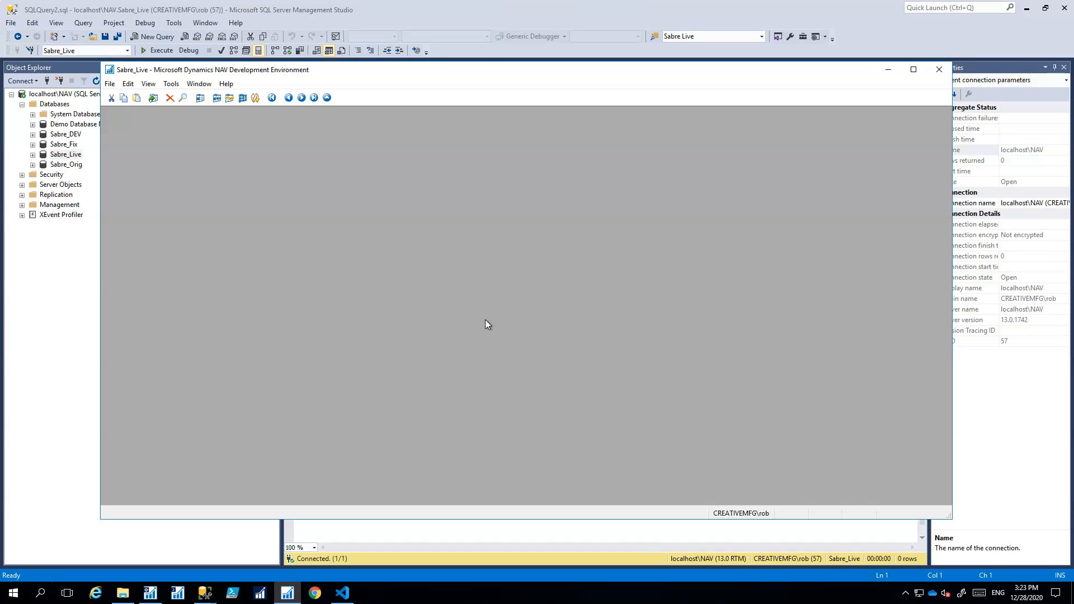
click(939, 70)
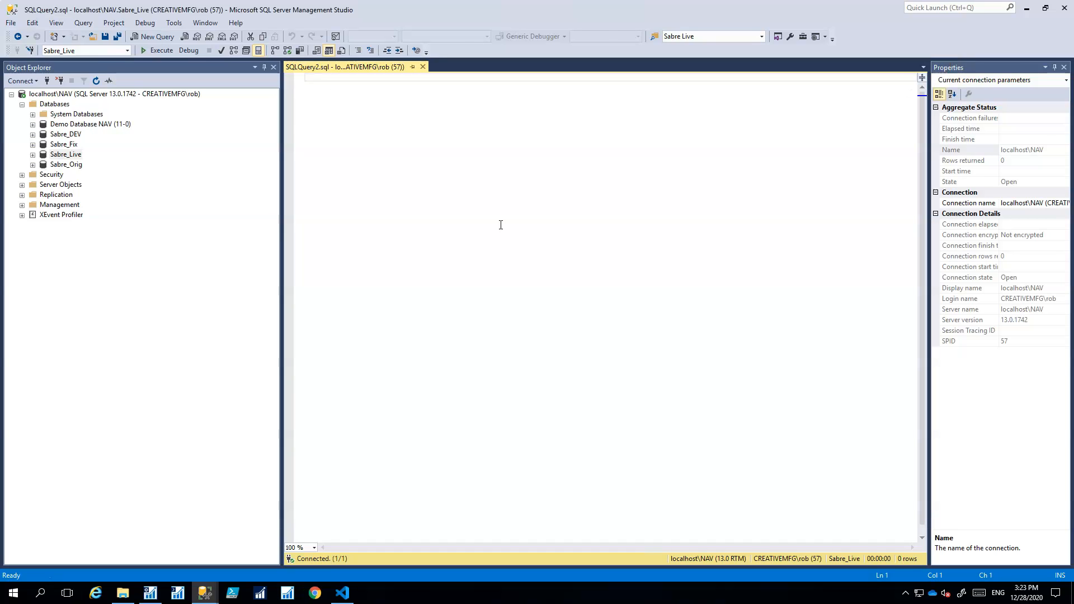
right_click(73, 155)
mouse_move(117, 197)
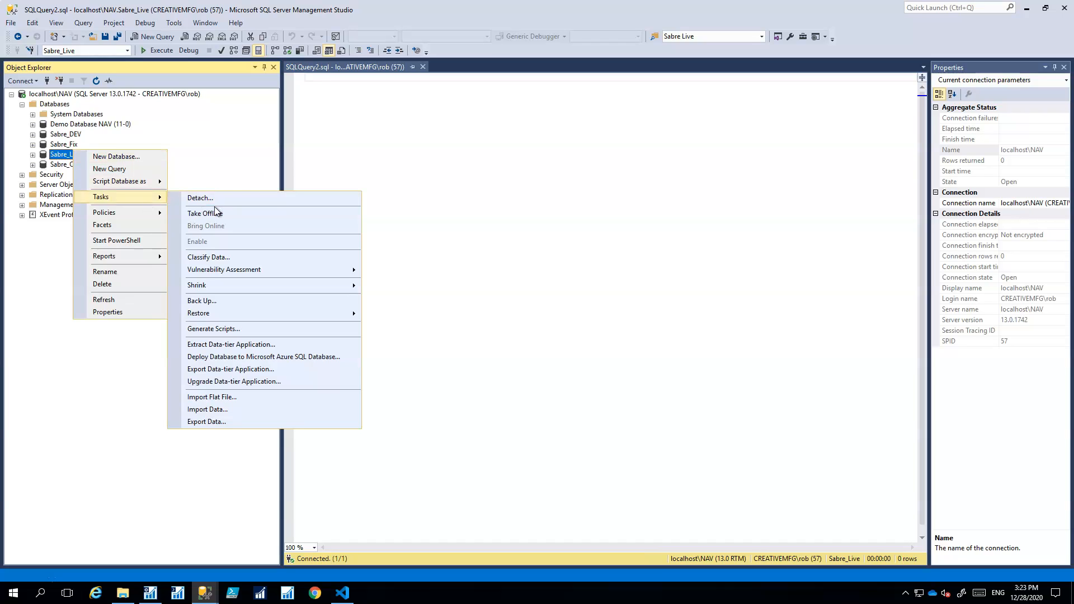
click(209, 300)
click(820, 329)
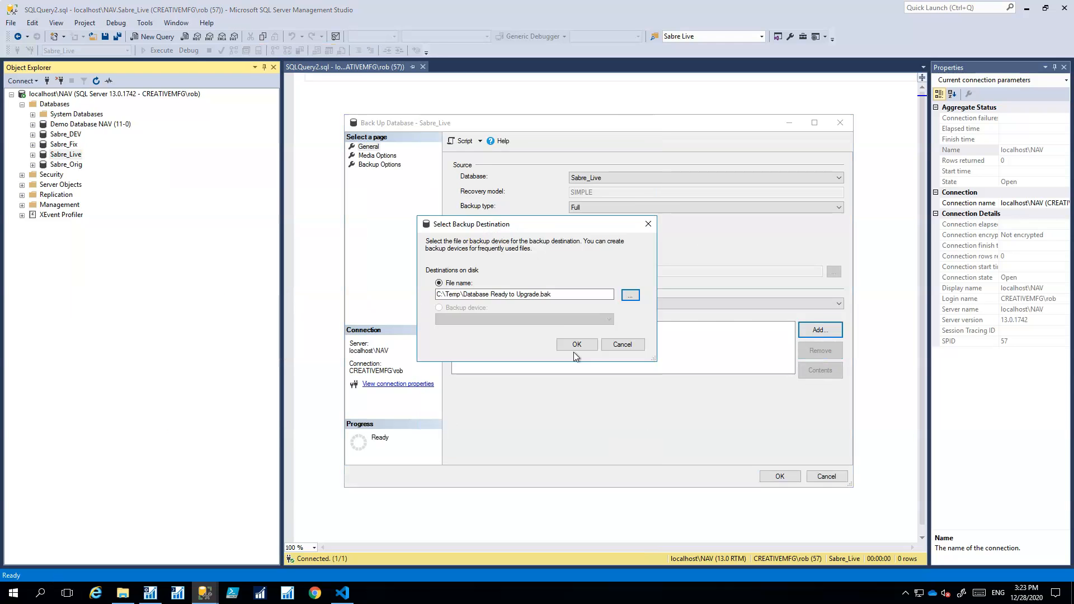
click(573, 345)
click(779, 476)
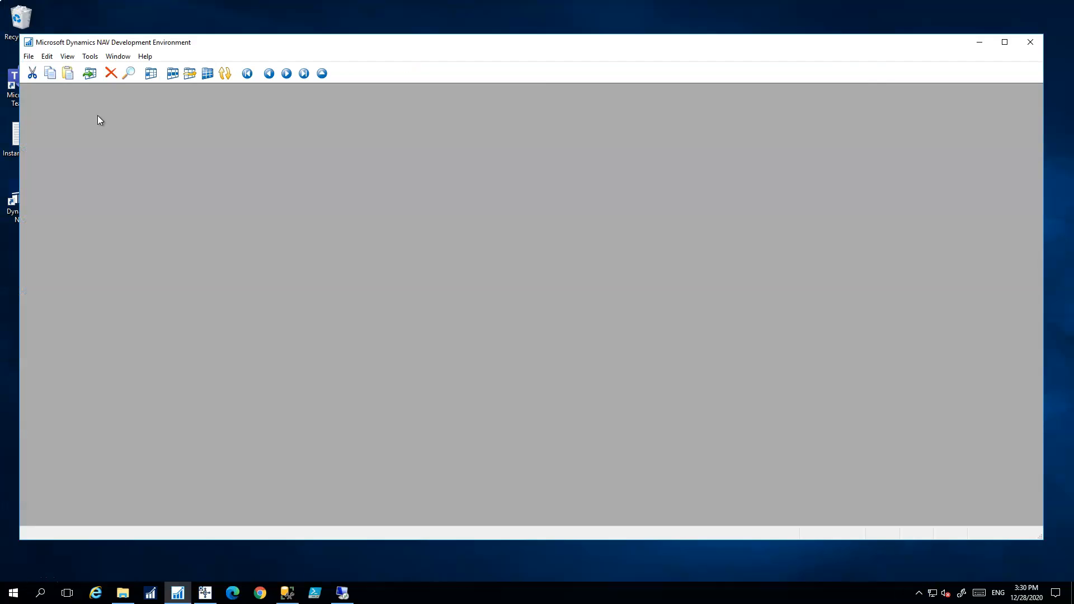
click(28, 57)
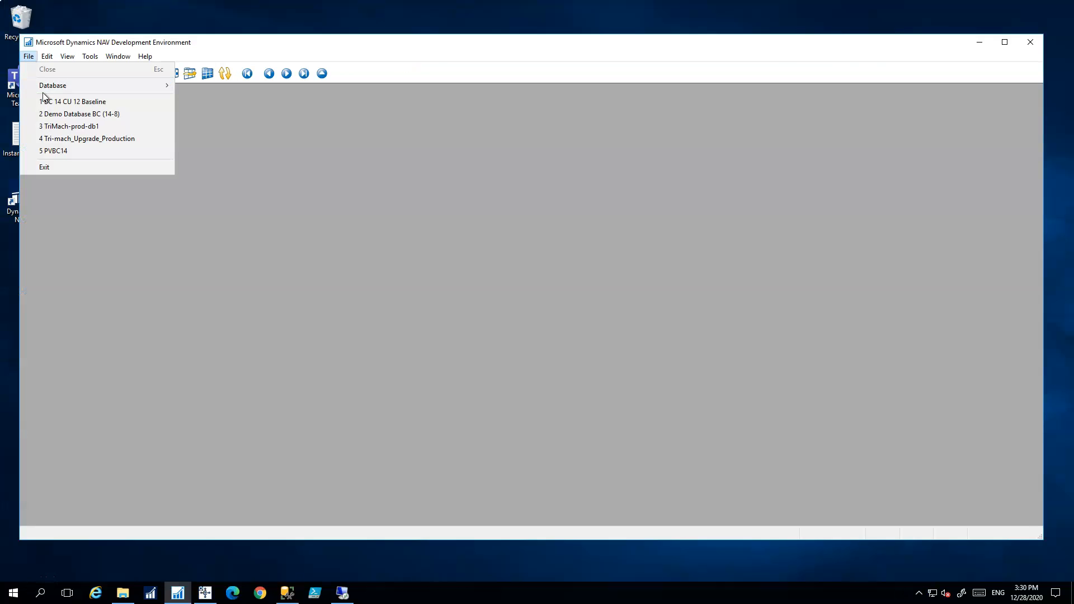
Review Task 6's database-conversion instructions, then minimize Chrome to reach the Sabre_Live open prompt
mouse_move(86, 85)
click(233, 95)
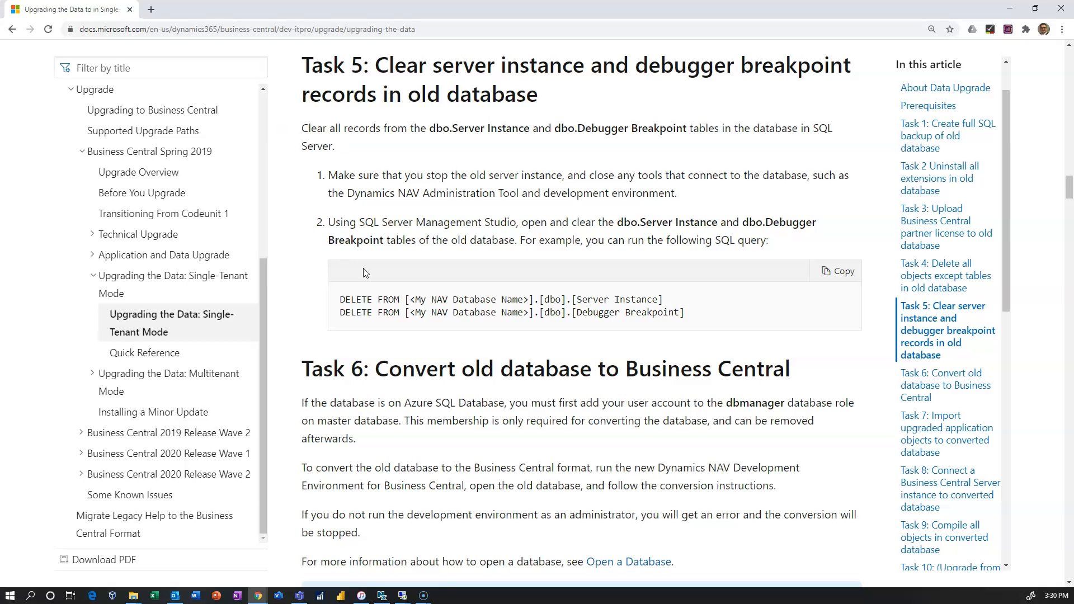
scroll(568, 271, up, 1)
scroll(568, 271, up, 3)
scroll(401, 416, down, 3)
scroll(644, 369, down, 4)
scroll(644, 369, down, 1)
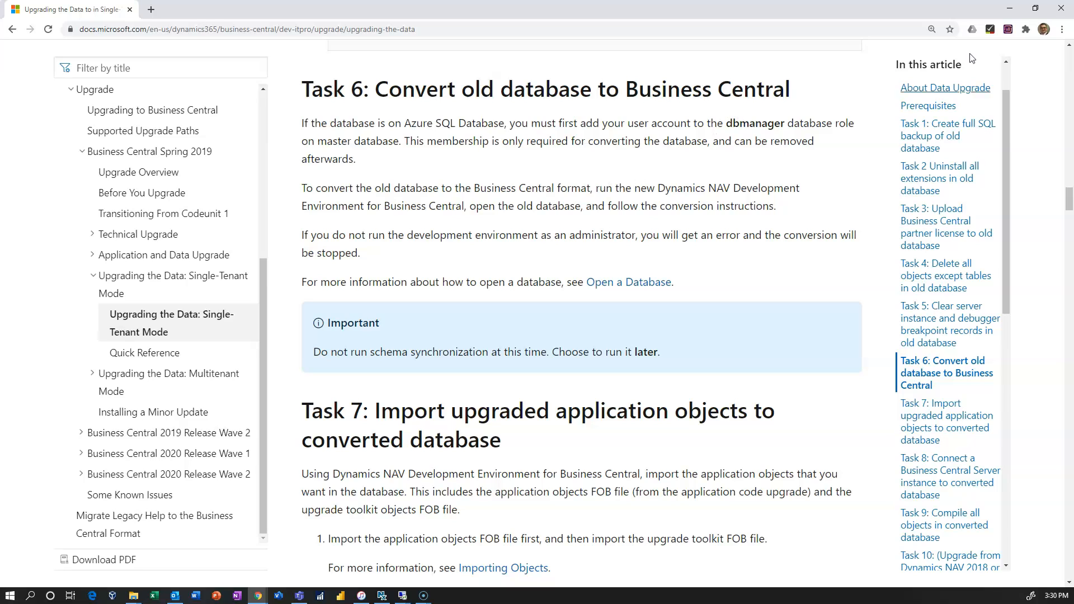
click(1010, 17)
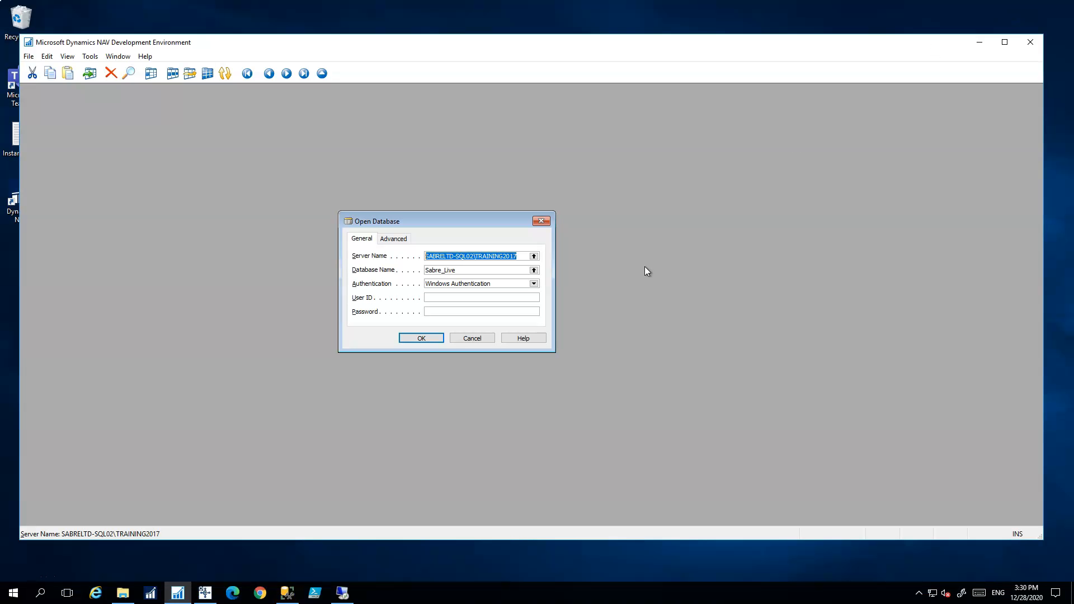
Open Sabre_Live, accept both conversion warnings, and acknowledge the successful conversion
click(419, 338)
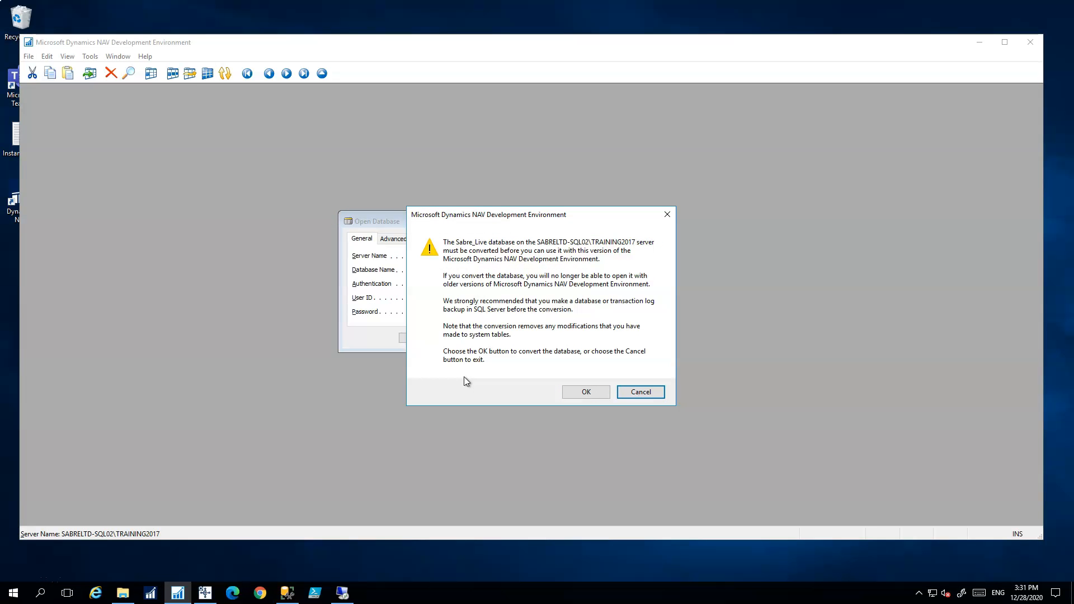
click(585, 392)
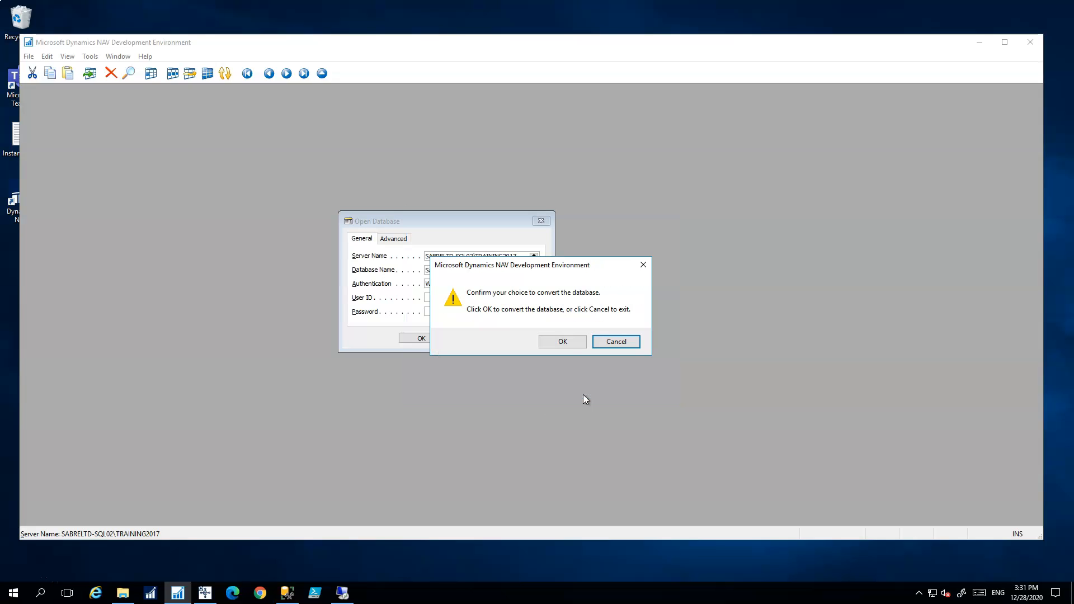
click(565, 343)
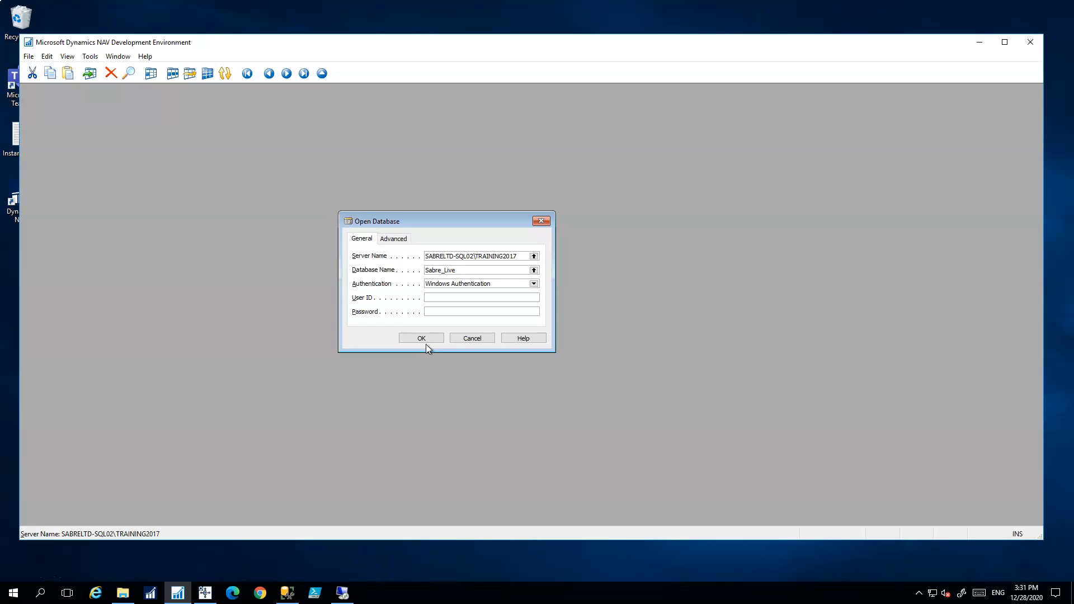
click(425, 343)
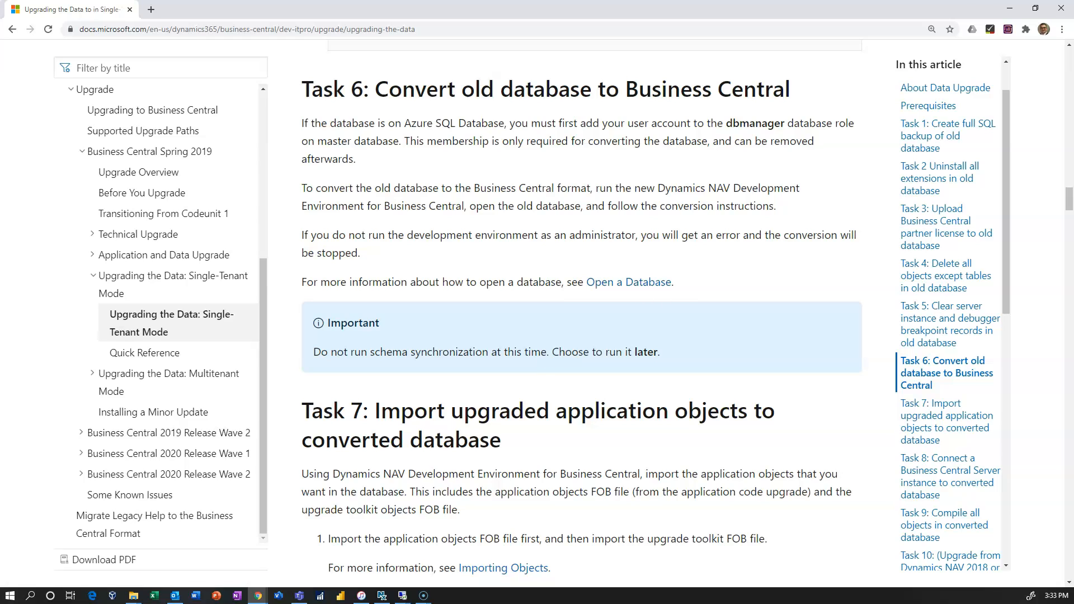
click(1009, 8)
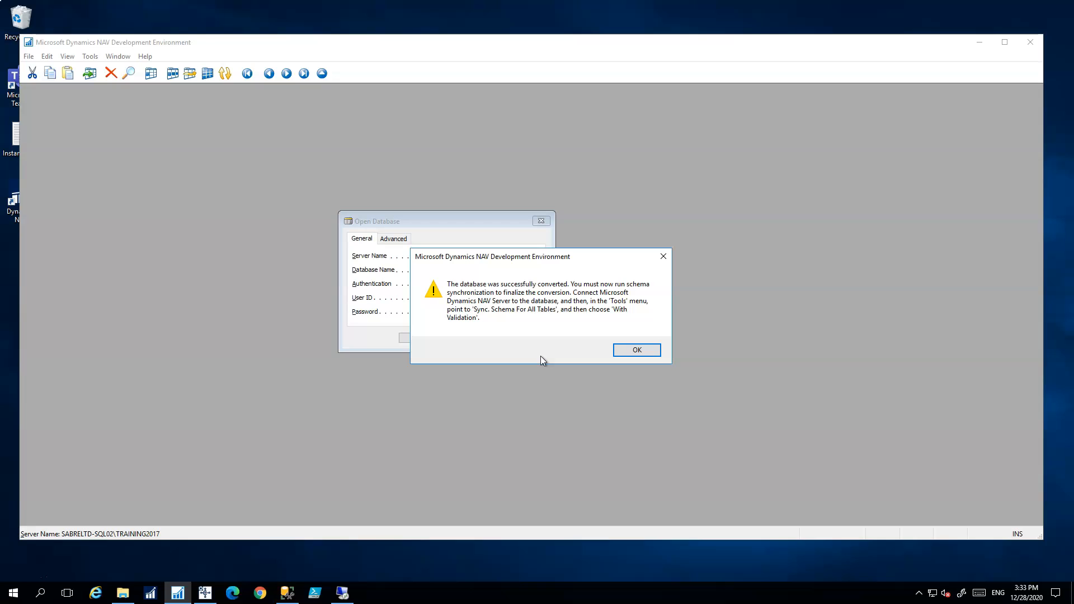
click(649, 353)
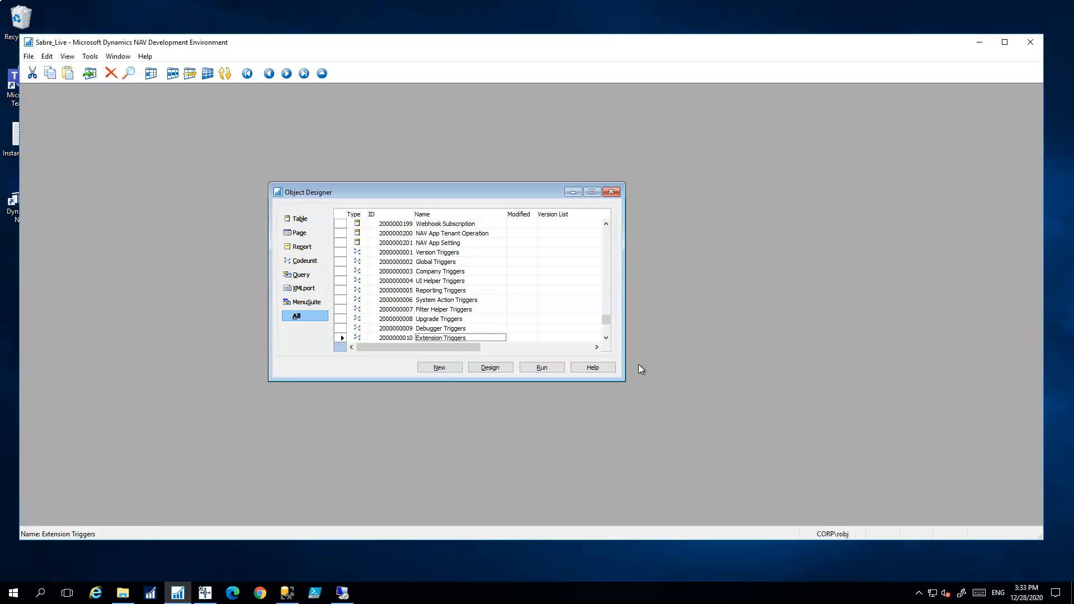
Maximize Object Designer and confirm pages and reports are gone, leaving ten trigger codeunits
click(593, 192)
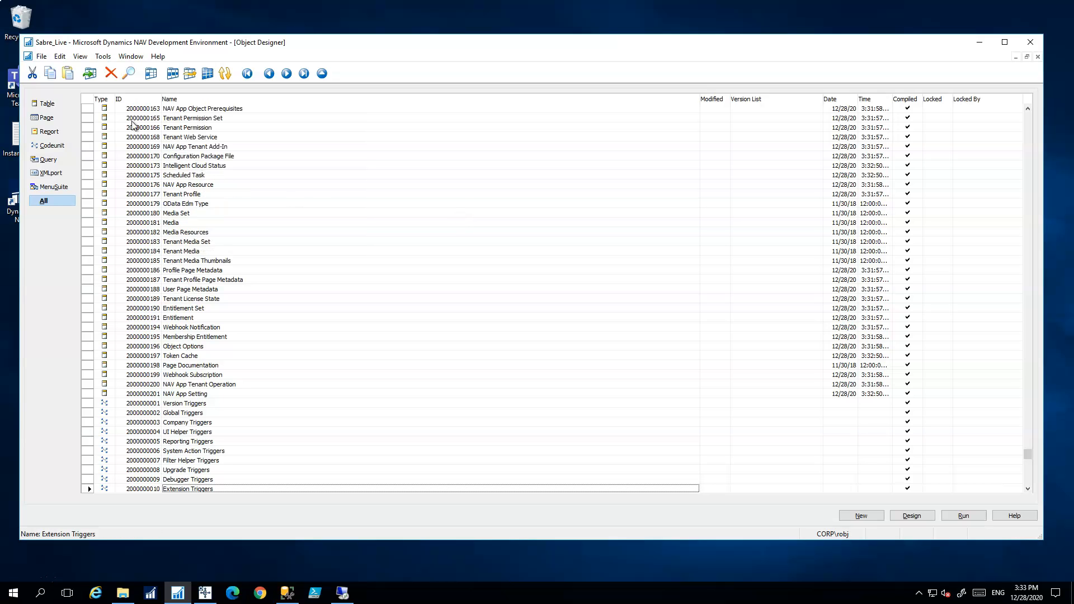
click(44, 104)
click(45, 117)
click(44, 132)
click(41, 147)
click(44, 104)
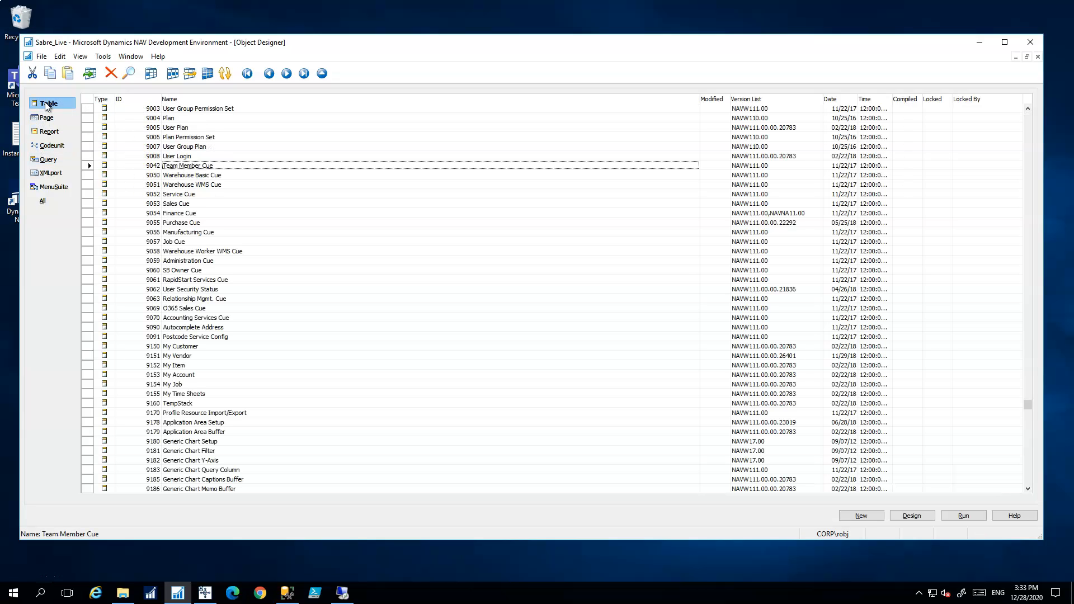
click(49, 131)
click(50, 145)
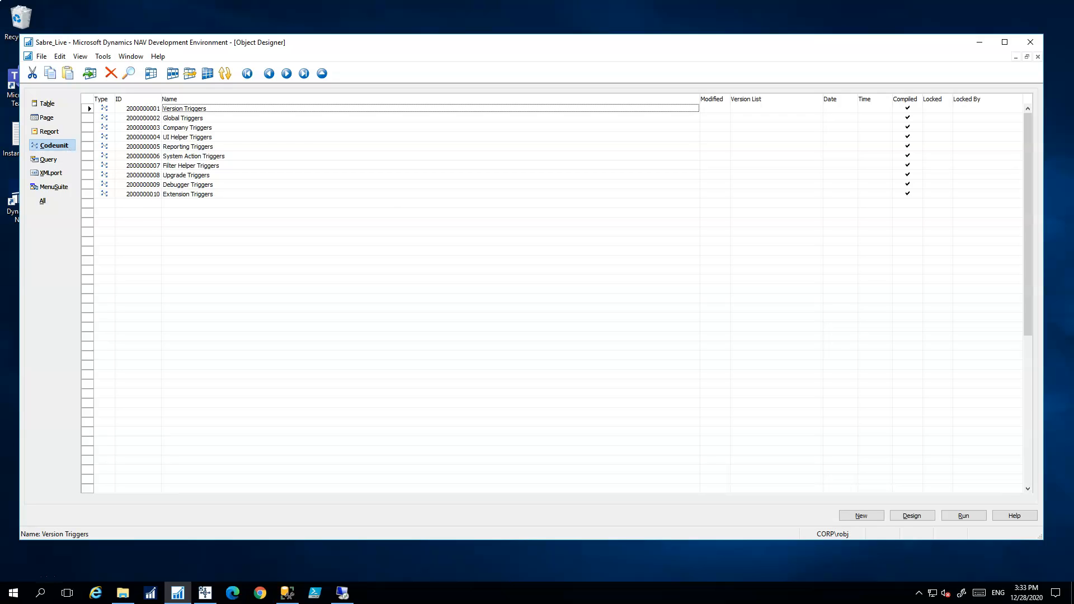
Inspect table 9042 Team Member Cue in the Table Designer, close it, and scroll the tables to the top
mouse_move(647, 11)
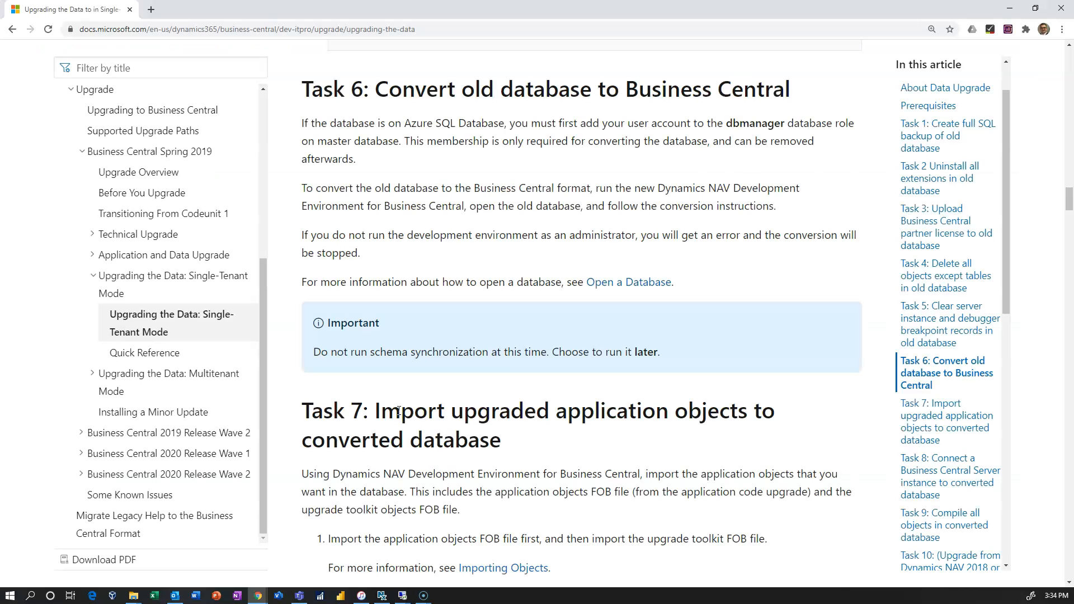
scroll(481, 153, down, 4)
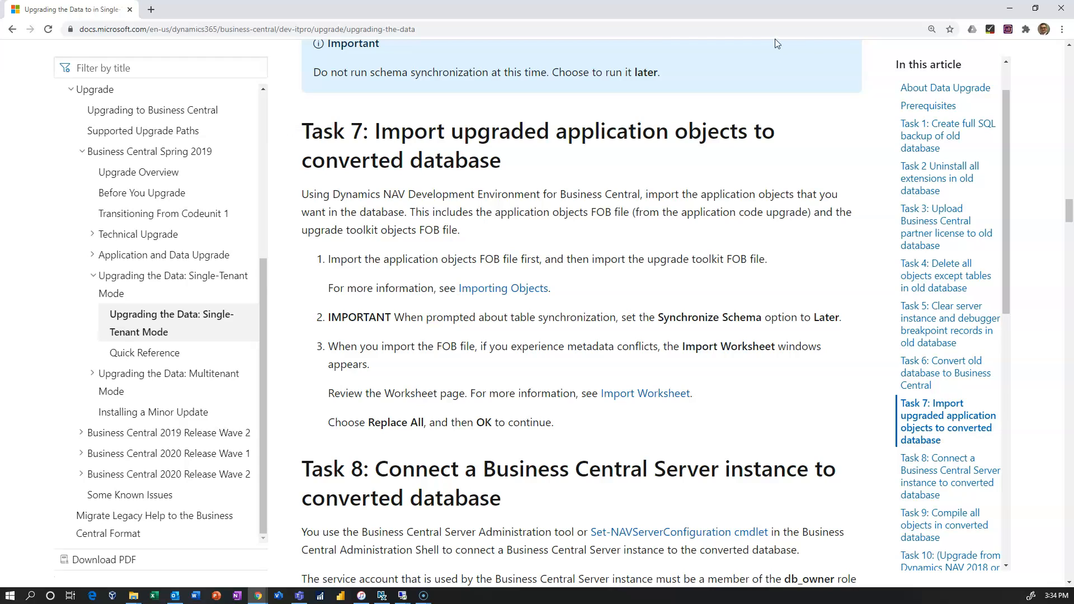
click(1016, 6)
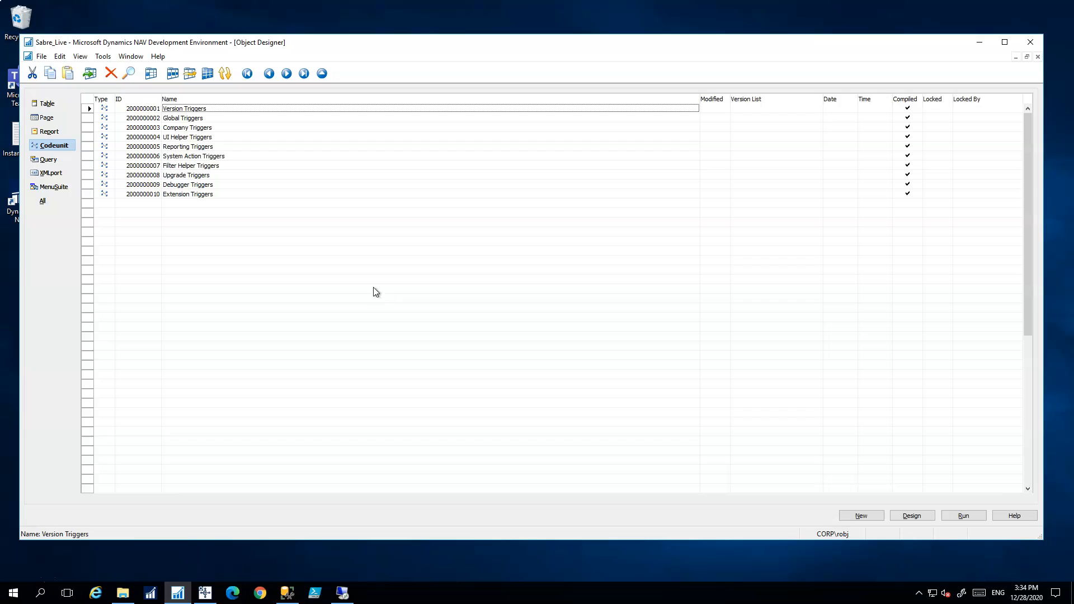
click(47, 103)
key(F2)
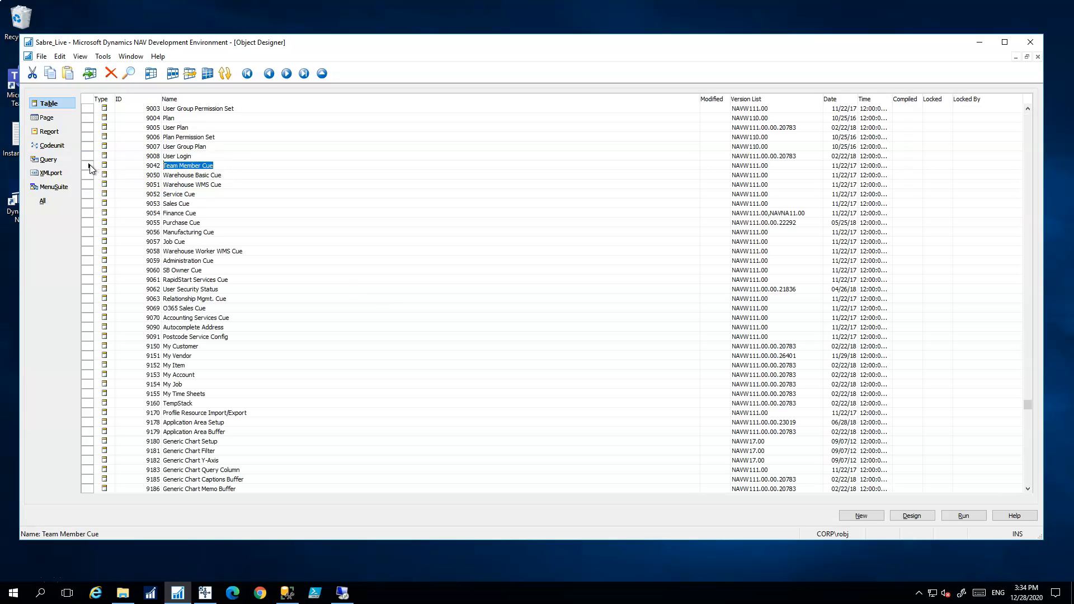
key(Escape)
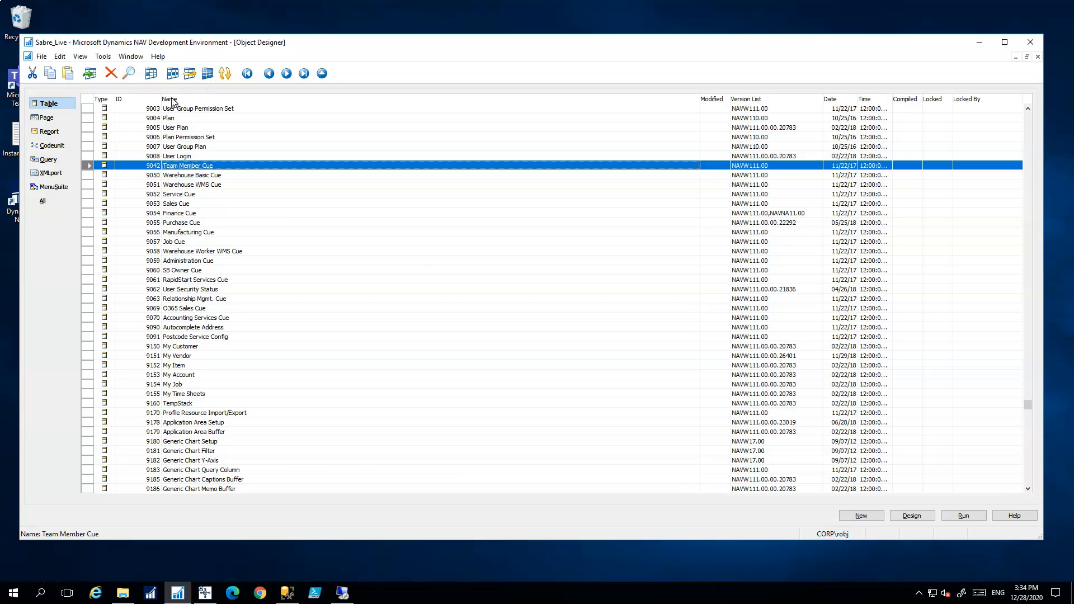
click(912, 515)
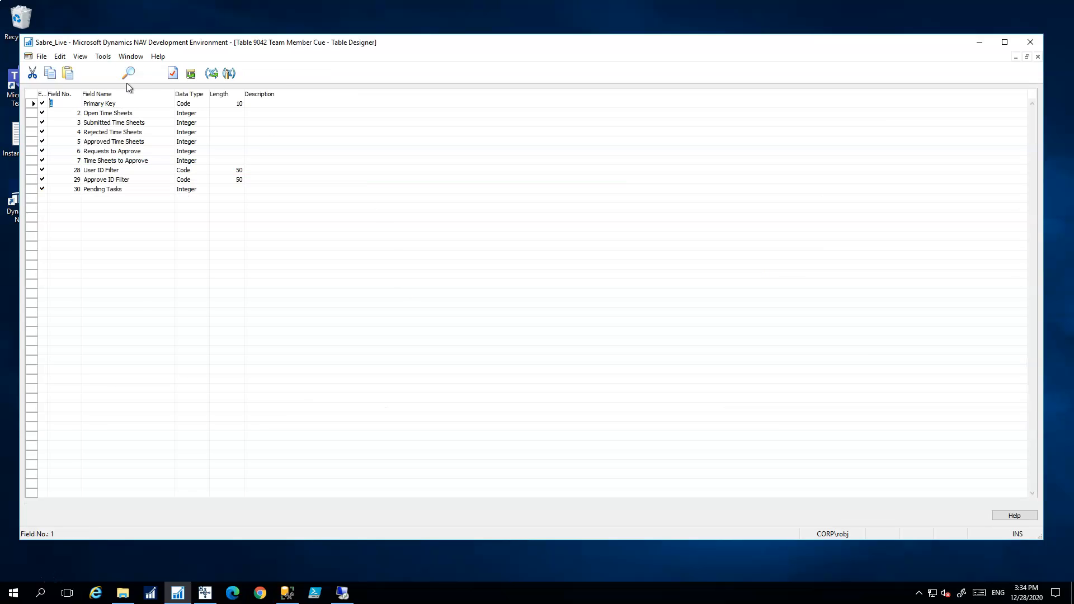
click(1037, 56)
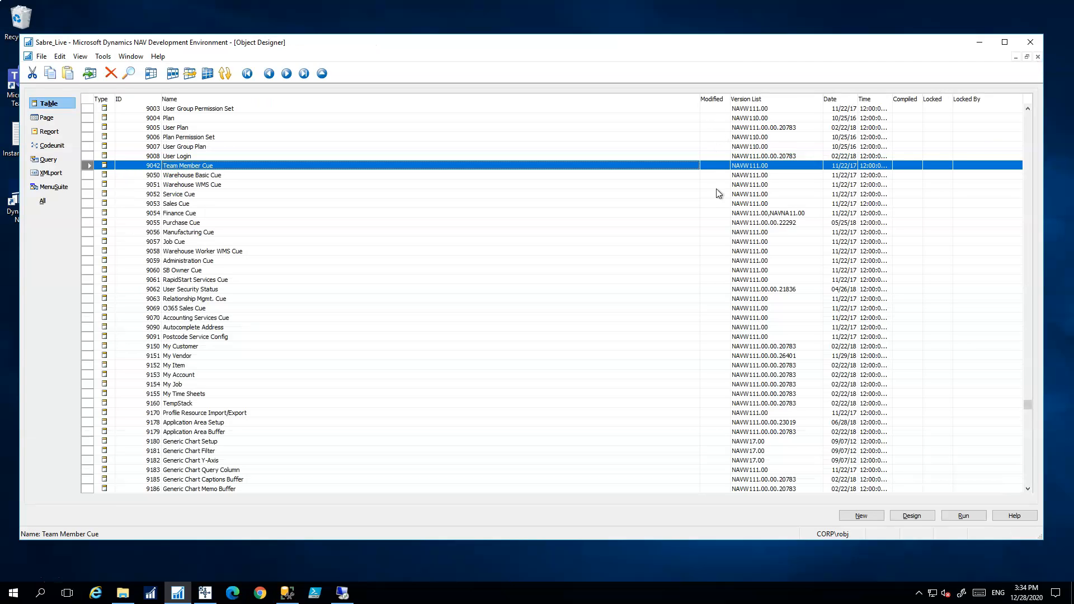
drag(1028, 404, 1032, 115)
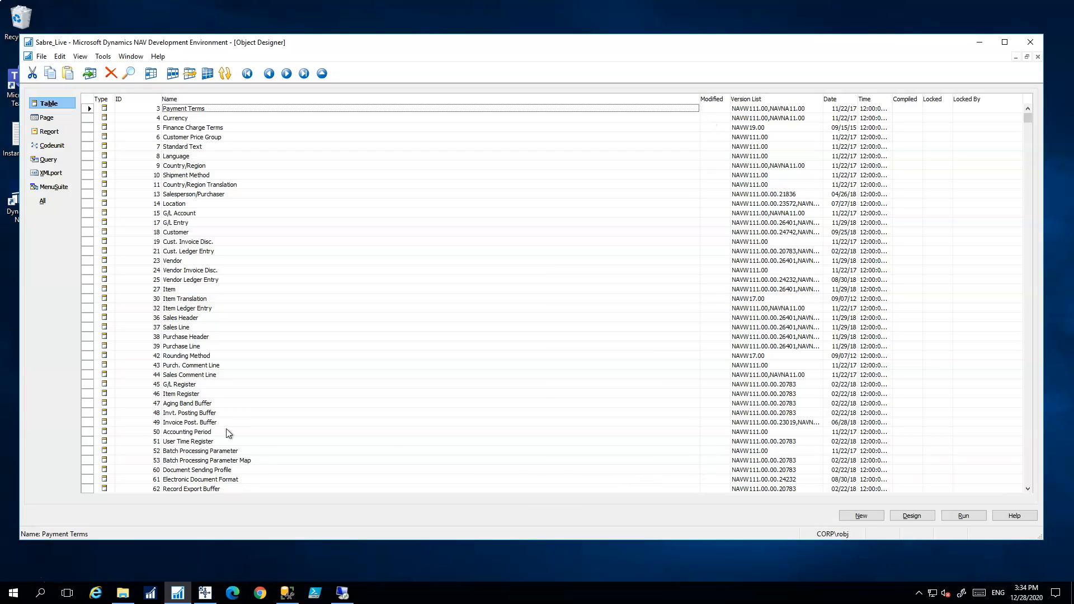
Import the Business Central 14 CU 12 Baseline .fob from Documents through File > Import
click(41, 57)
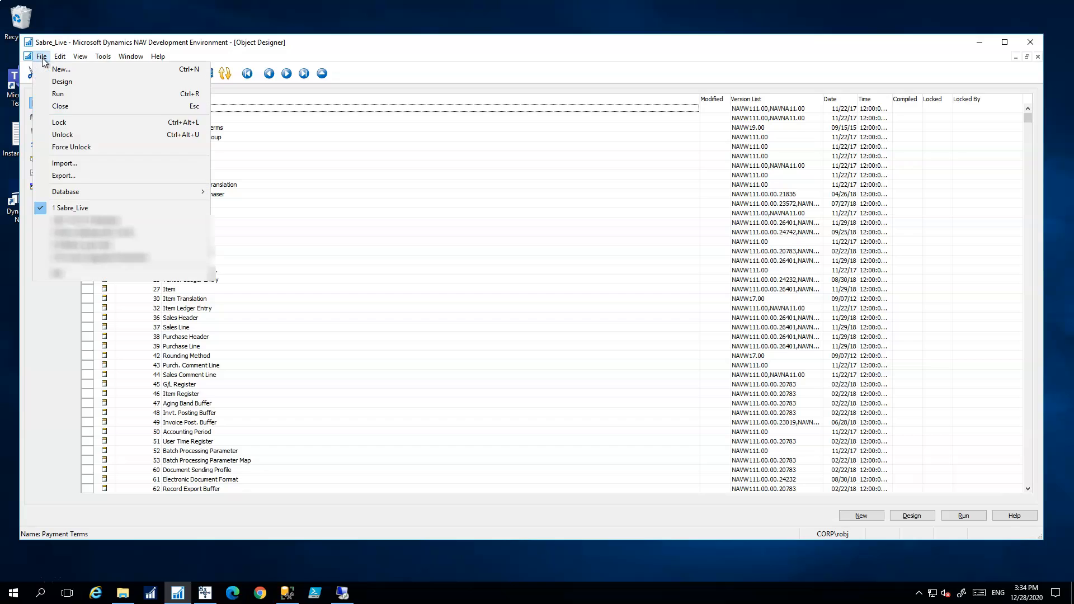
click(73, 163)
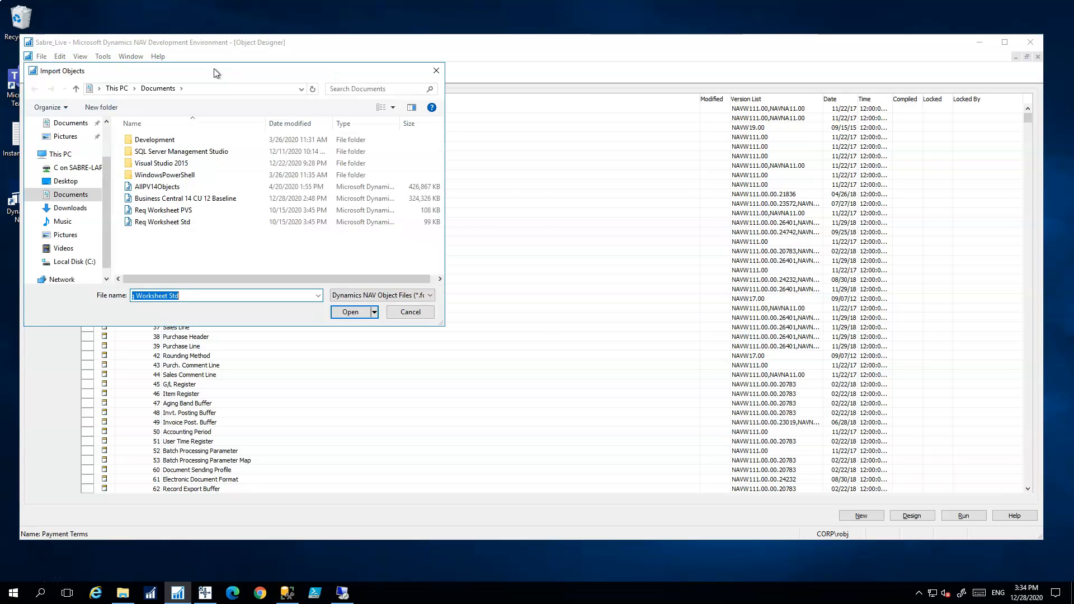
drag(216, 72, 314, 84)
click(525, 324)
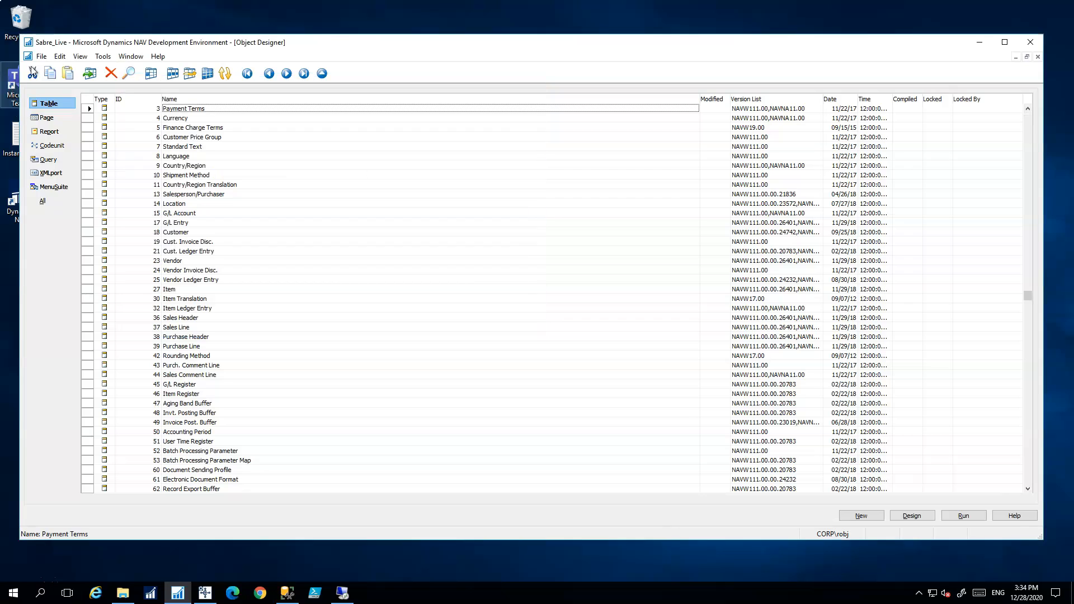
click(42, 56)
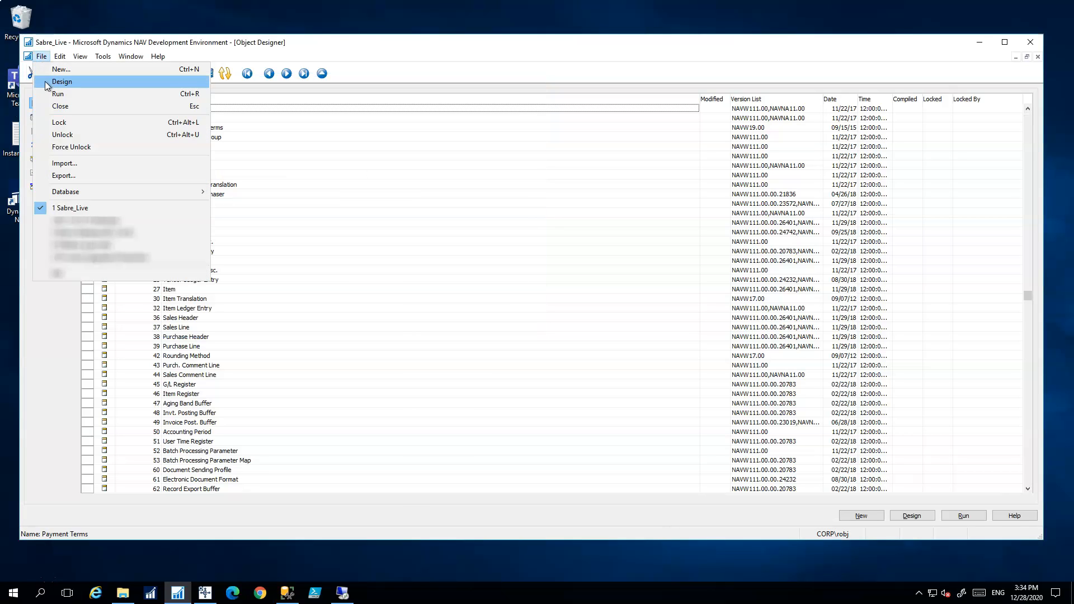
click(68, 163)
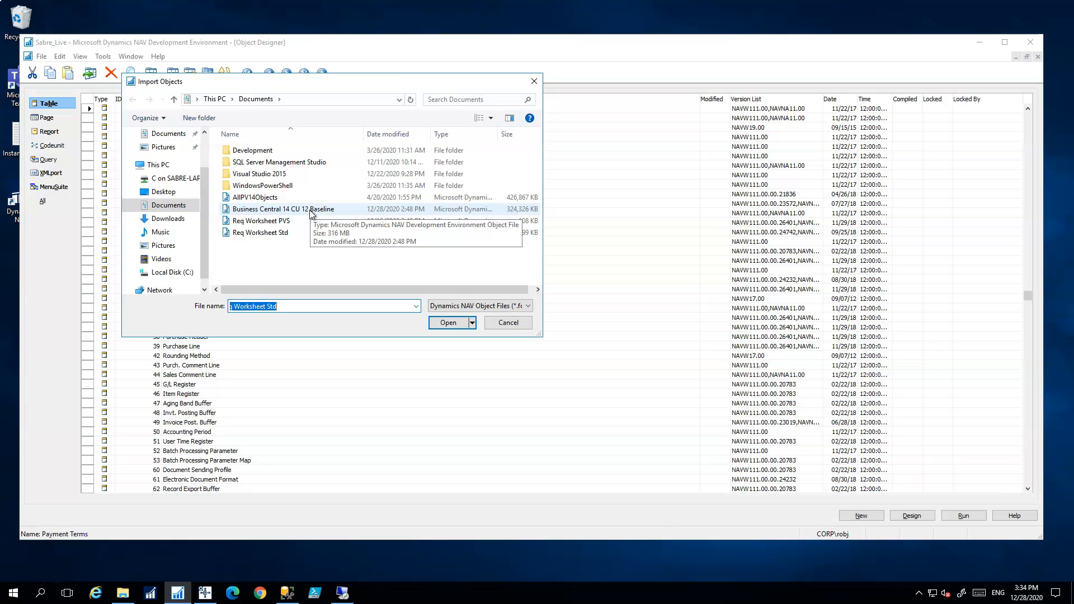
double_click(311, 210)
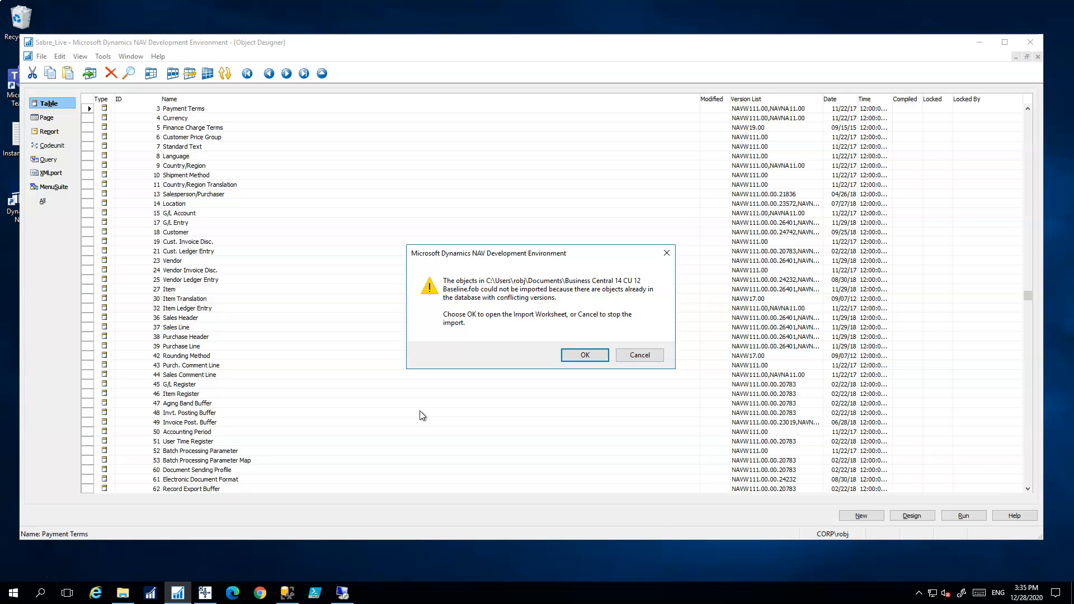
Accept the conflicting-versions warning and set every Import Worksheet object to Replace
click(580, 356)
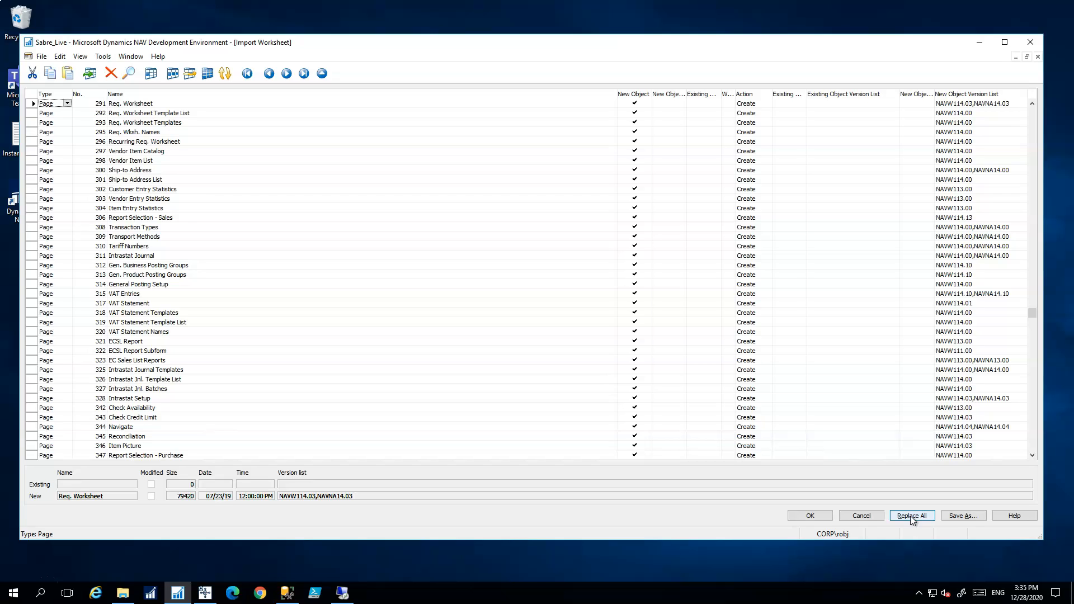
click(812, 516)
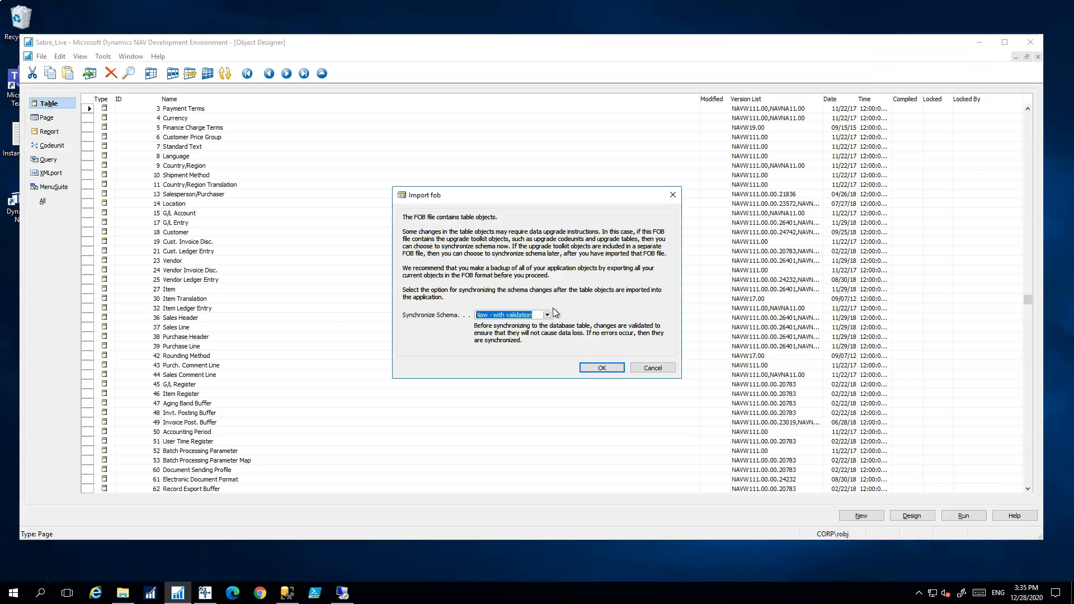
Run the baseline import with Synchronize Schema set to Later and close the 4974 created / 1425 replaced summary
click(546, 315)
click(485, 335)
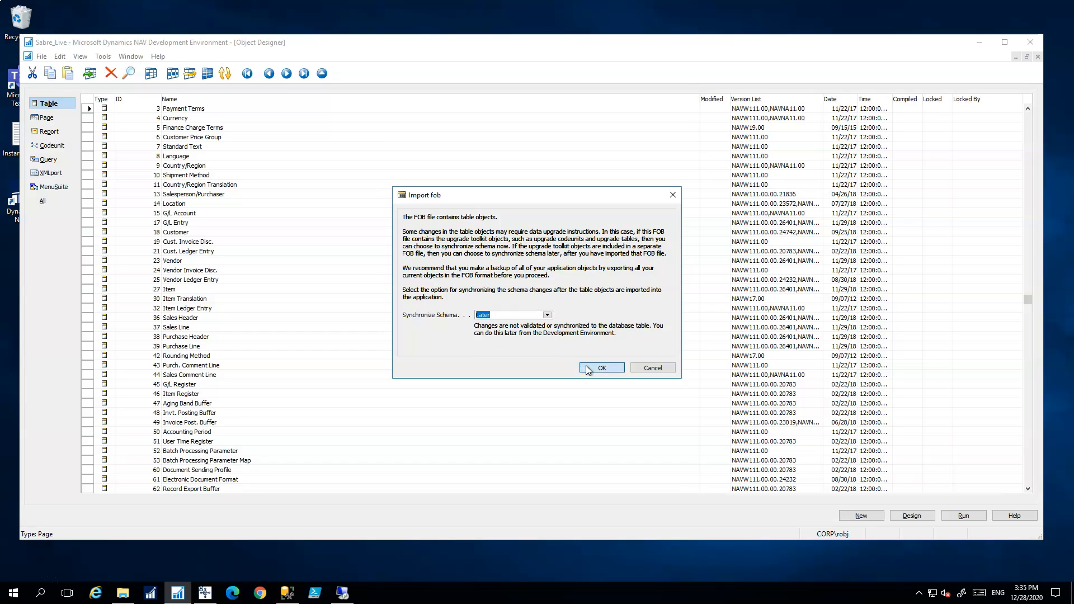
click(587, 368)
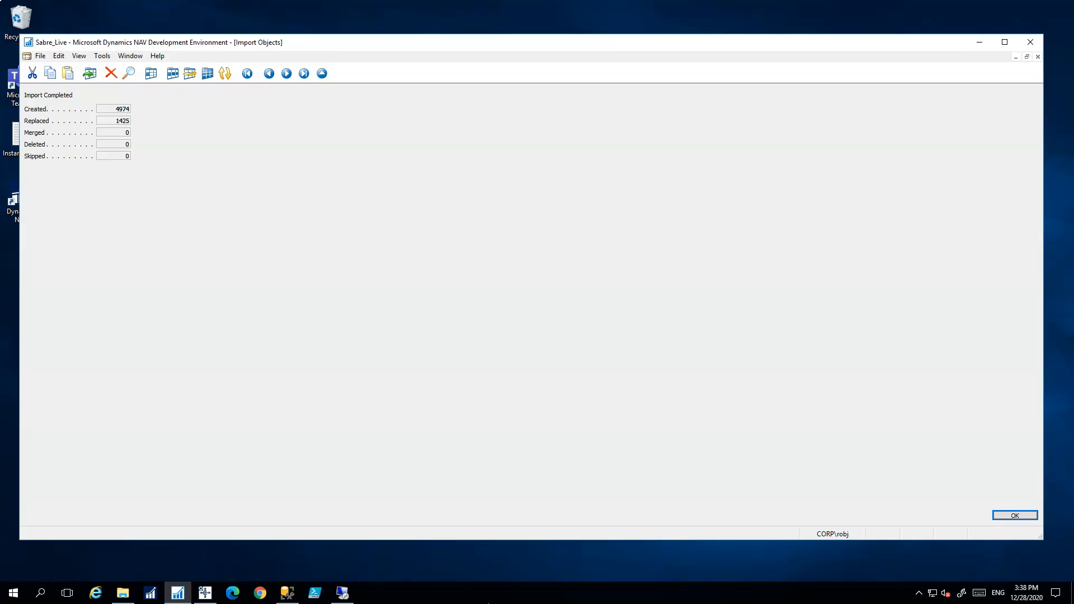
click(999, 515)
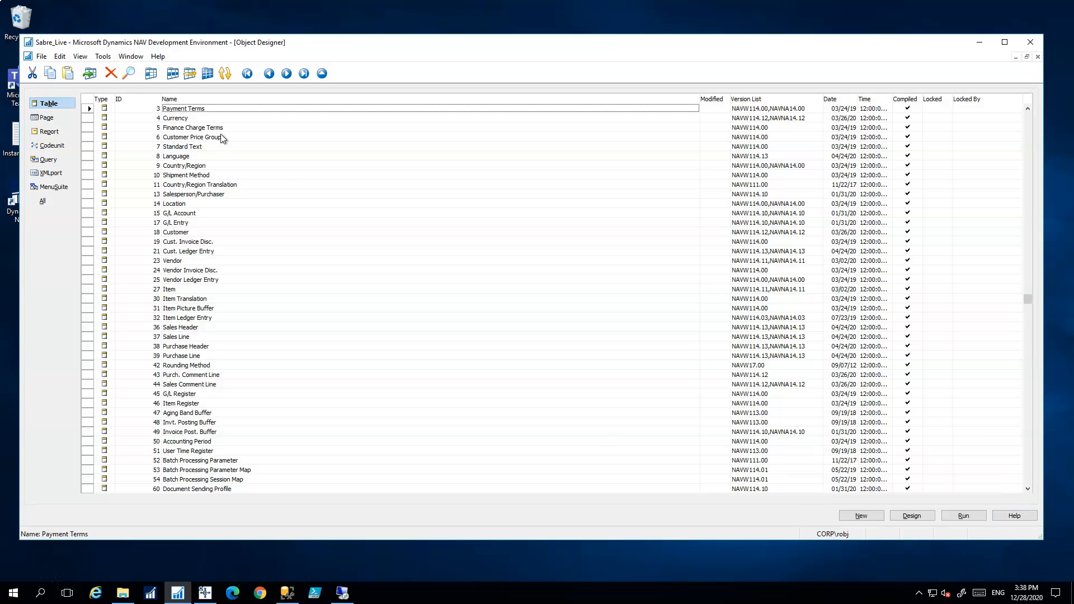
click(47, 118)
click(48, 132)
click(50, 145)
click(49, 160)
click(50, 174)
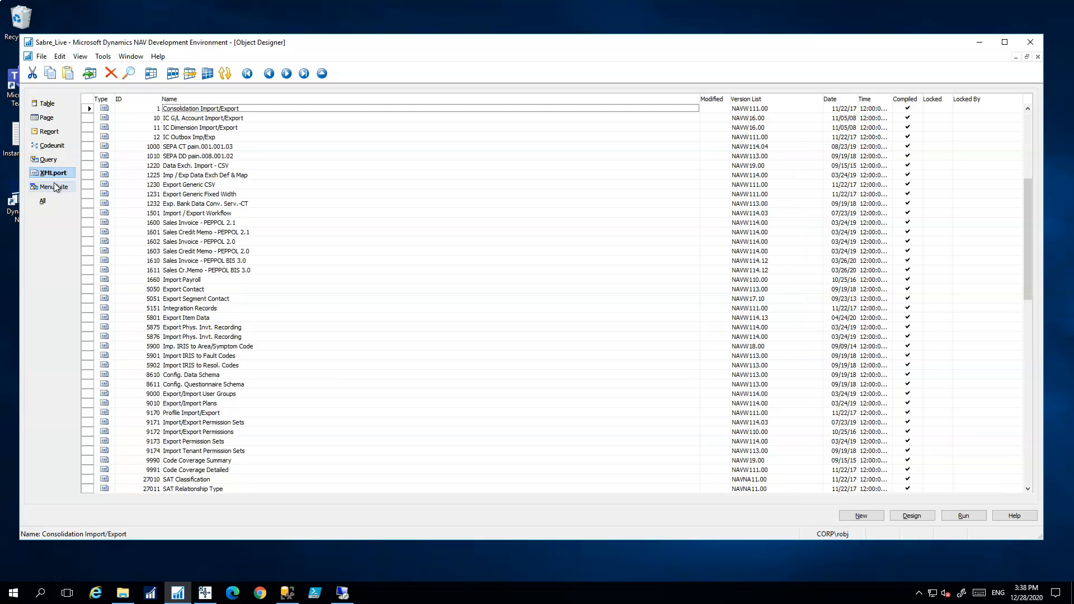
click(53, 187)
click(48, 104)
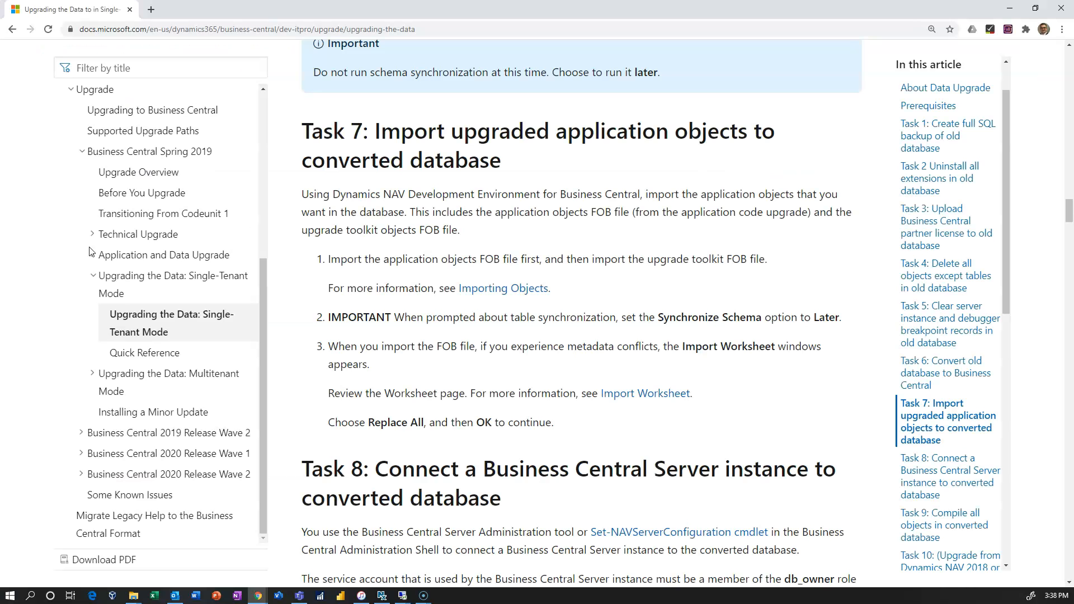
scroll(435, 302, down, 4)
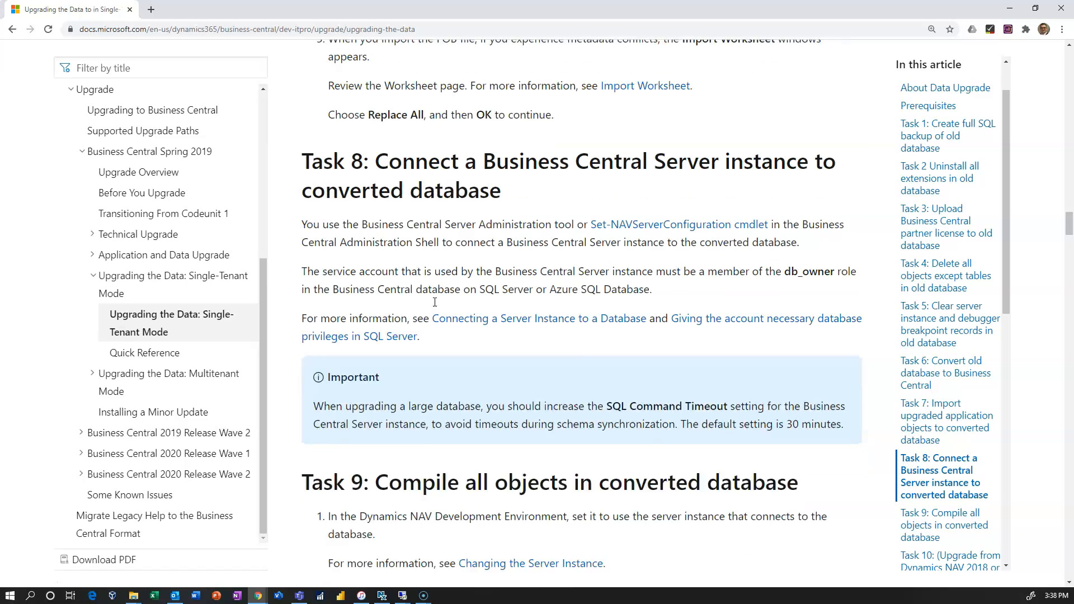
Scroll the upgrade guide past Task 8 to Task 9, Compile all objects in converted database
scroll(435, 302, down, 1)
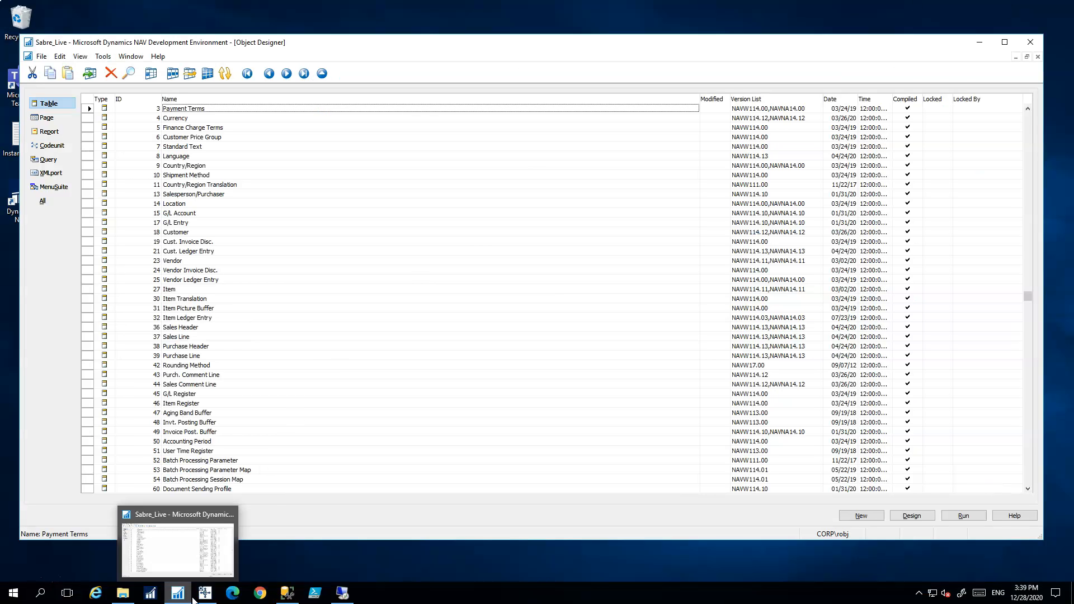
mouse_move(198, 596)
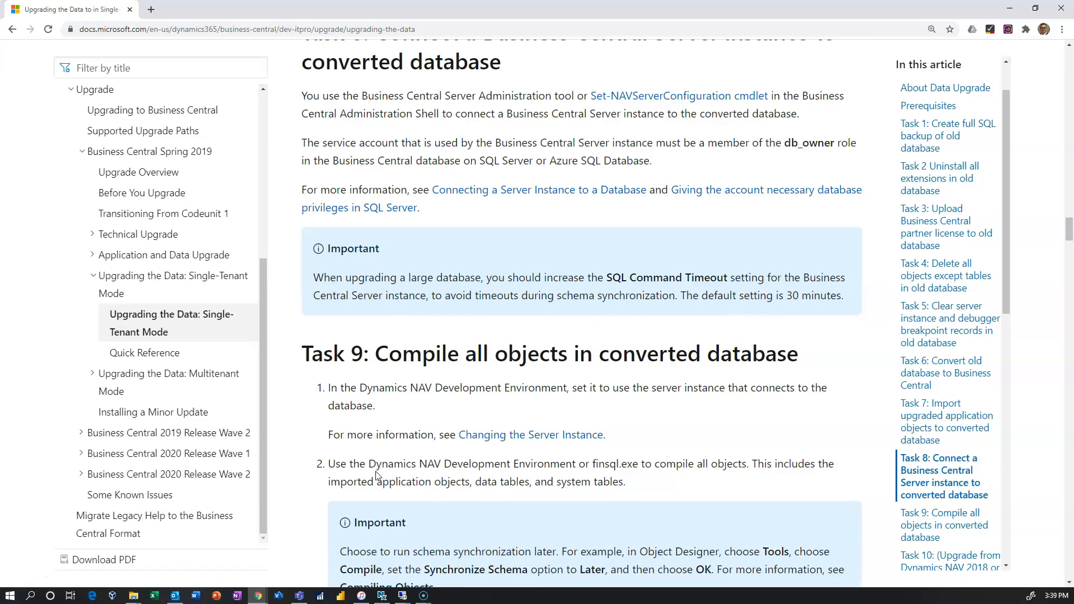
scroll(384, 470, down, 5)
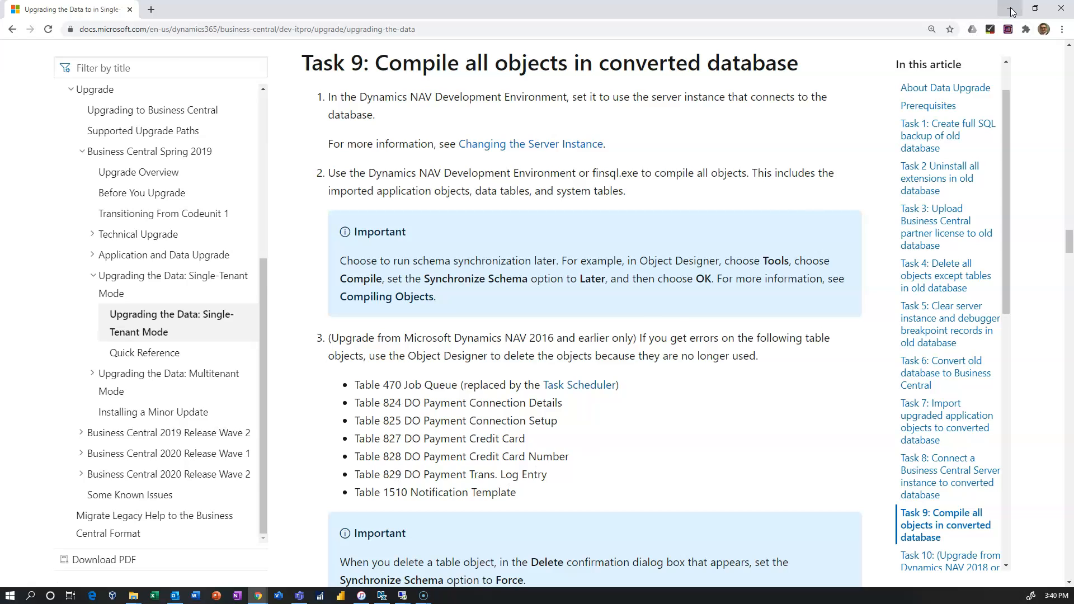
click(1011, 8)
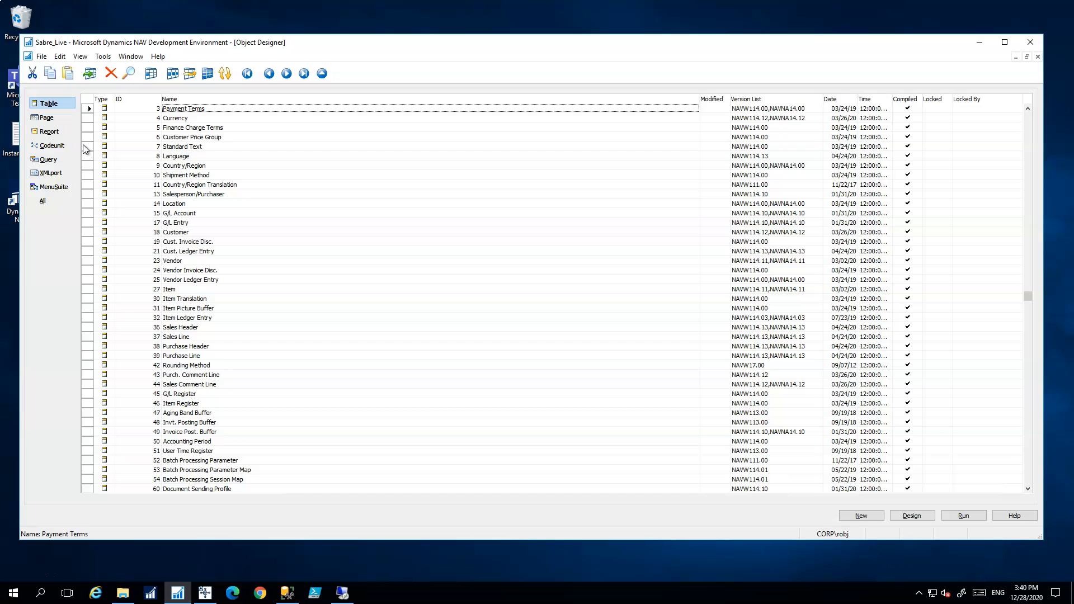
click(146, 253)
text(420)
key(Return)
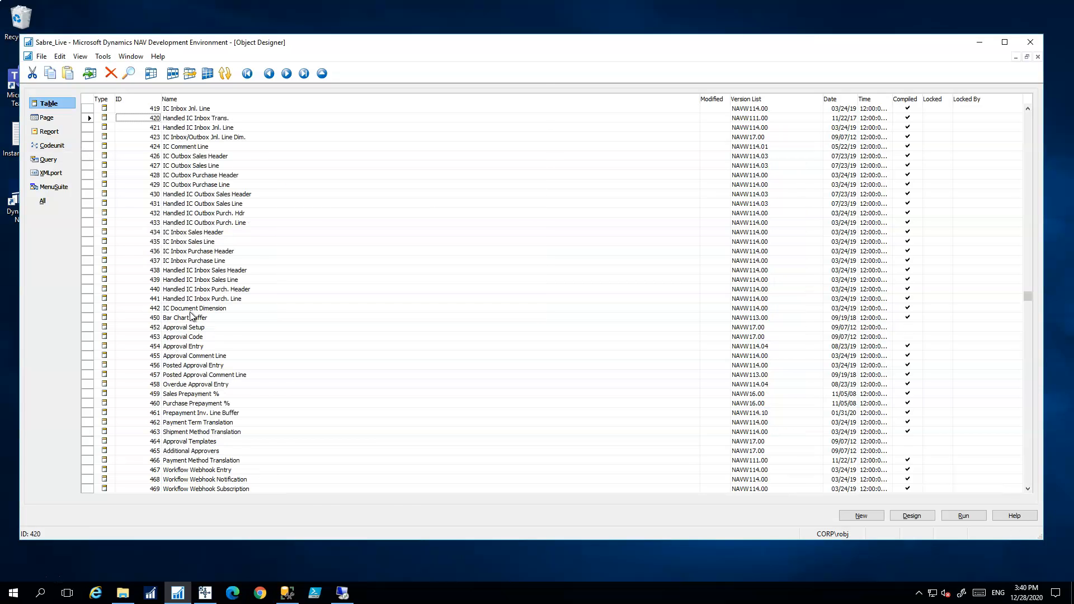
scroll(88, 162, up, 2)
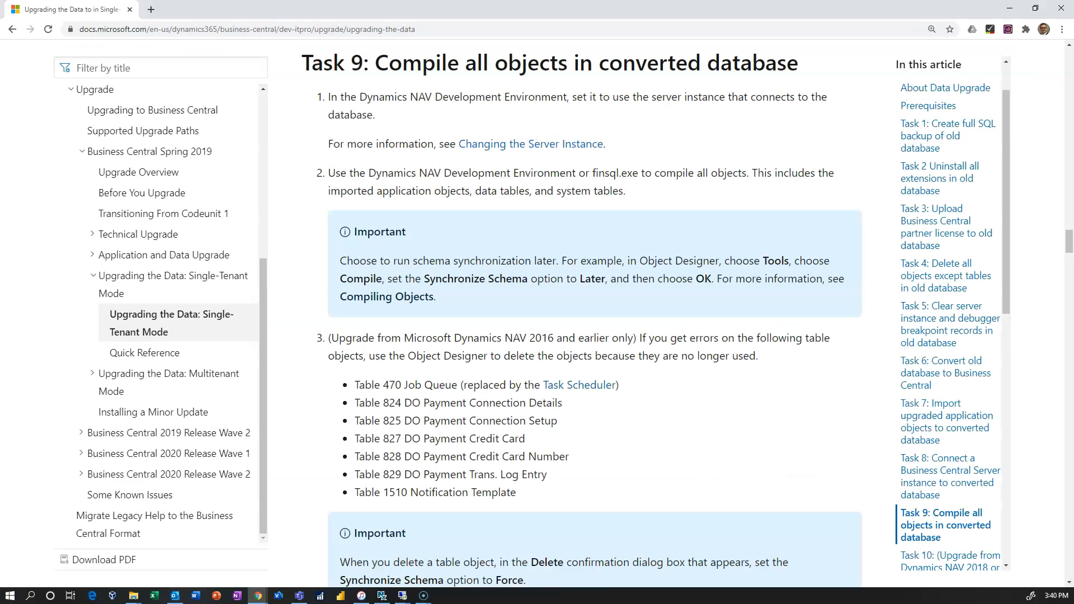
click(1011, 8)
scroll(147, 309, down, 20)
click(208, 281)
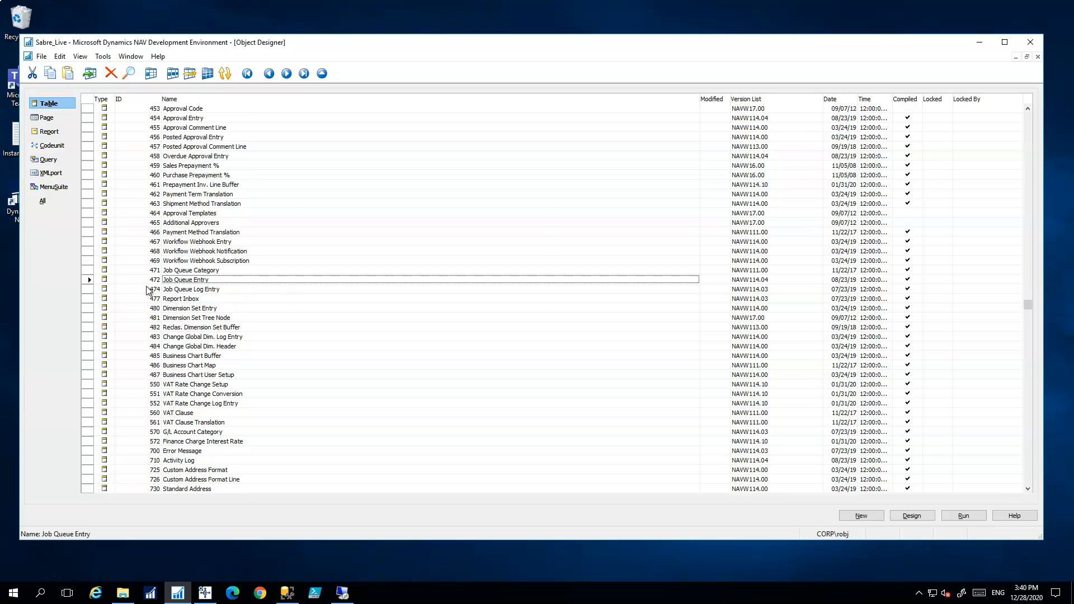
click(147, 287)
text(823)
key(Return)
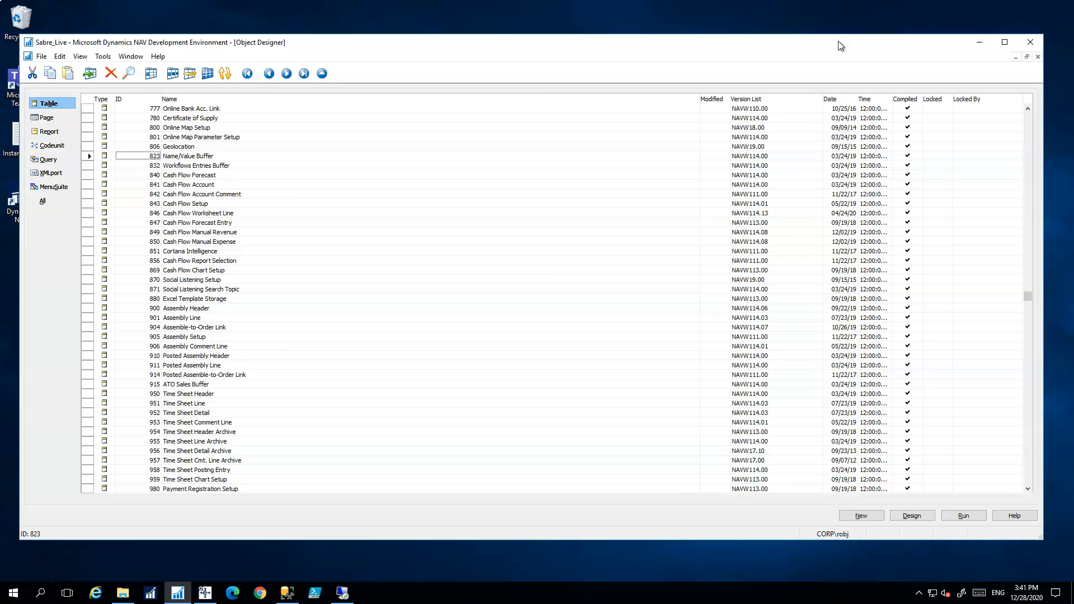
text(1510)
key(Return)
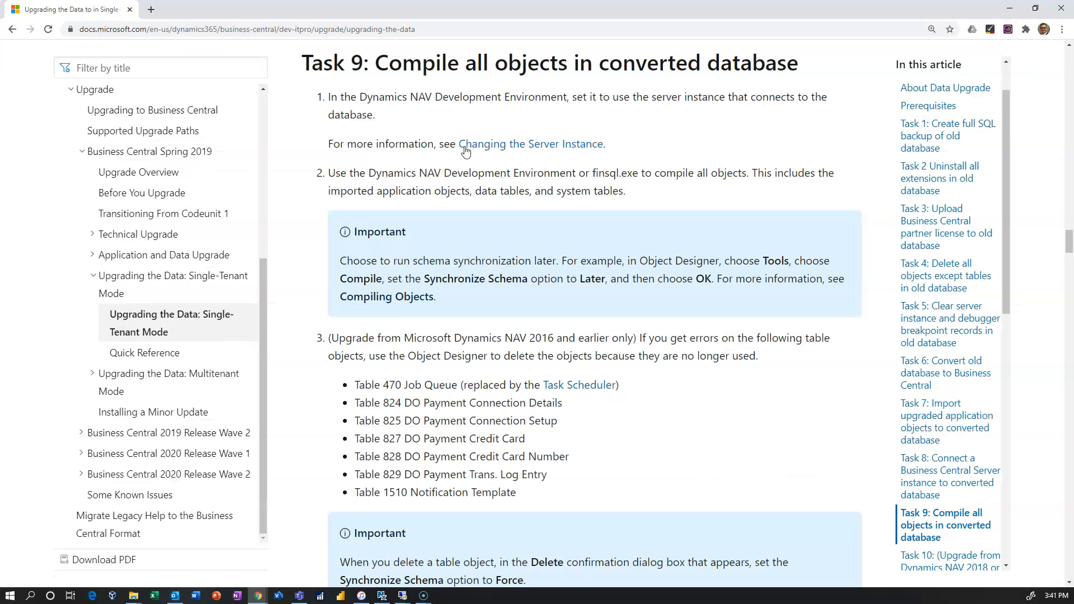
scroll(448, 239, down, 3)
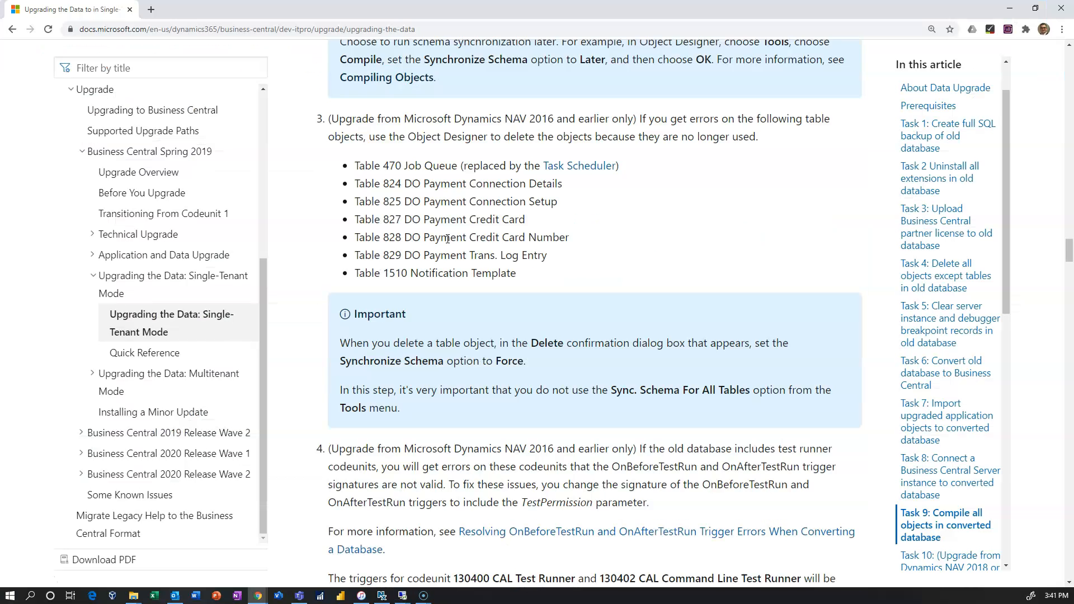
scroll(448, 239, down, 3)
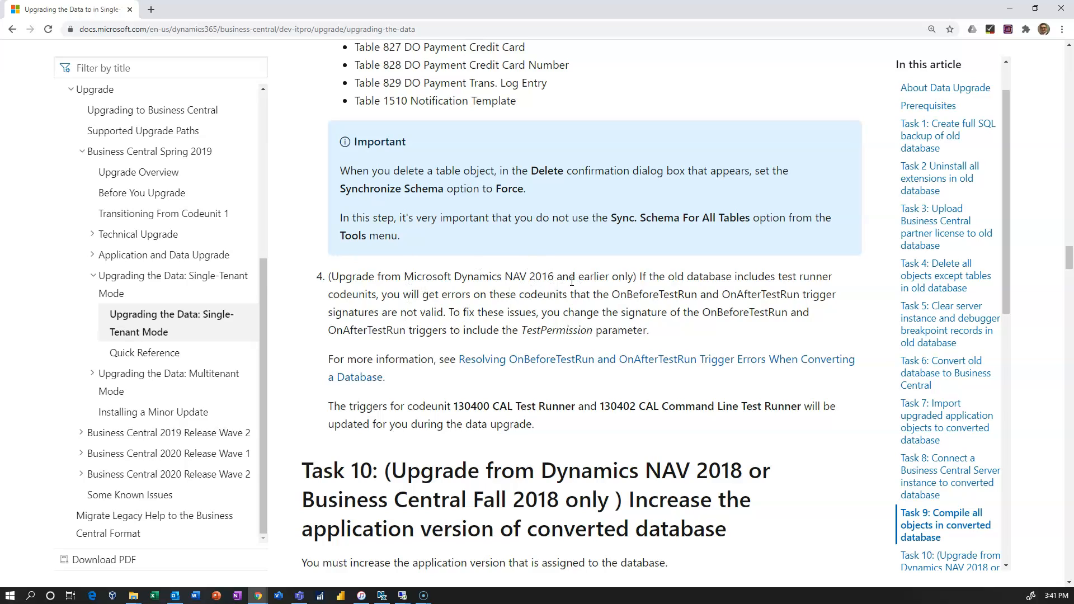
scroll(522, 288, up, 9)
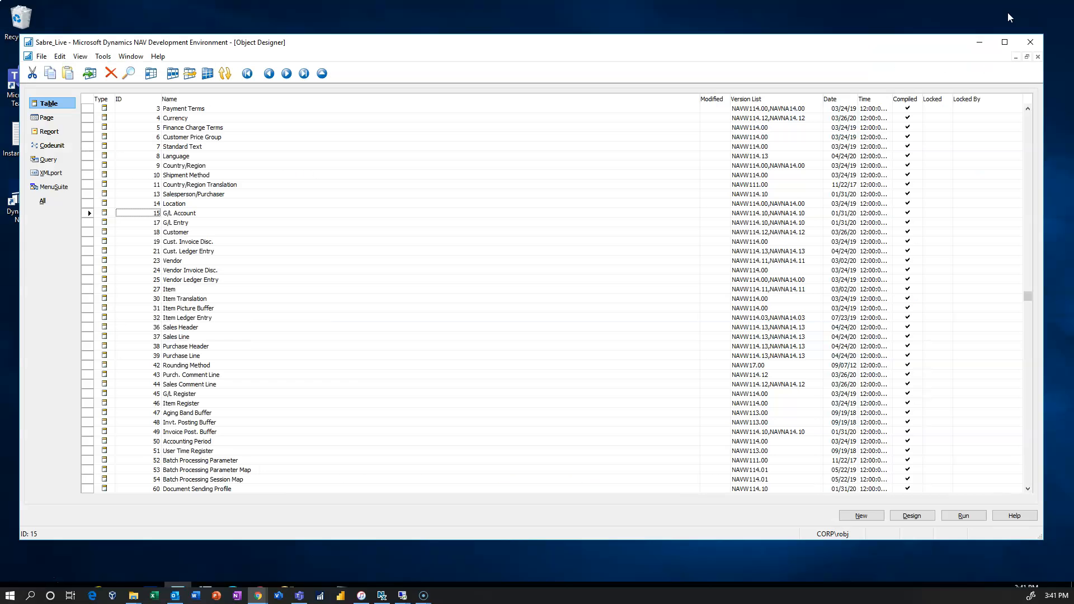
click(1009, 10)
Select all objects of every type and compile them with Synchronize Schema set to Later
click(48, 206)
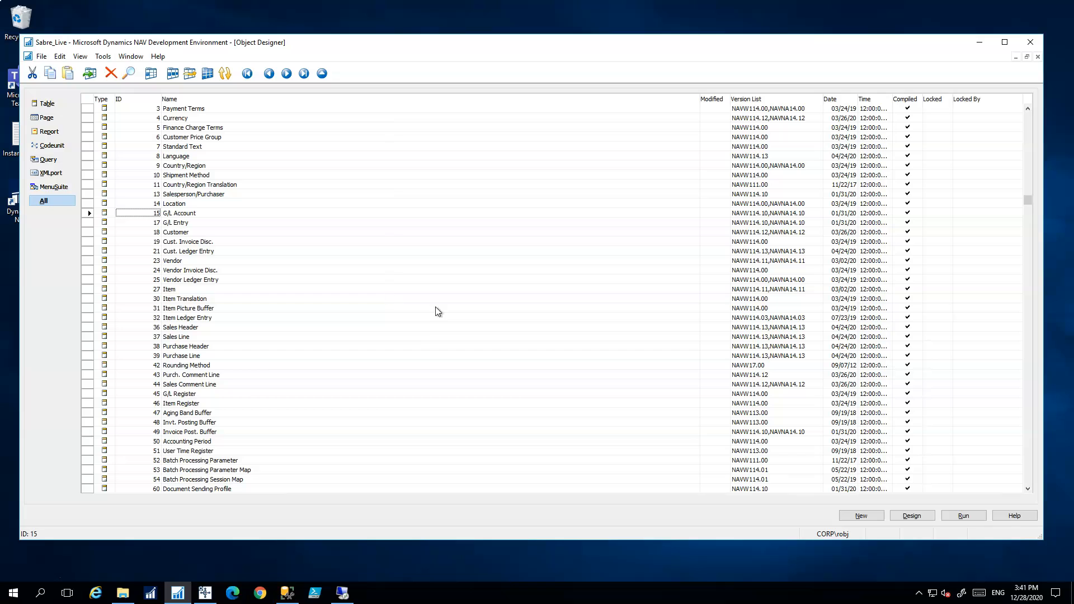
click(88, 240)
key(ctrl+a)
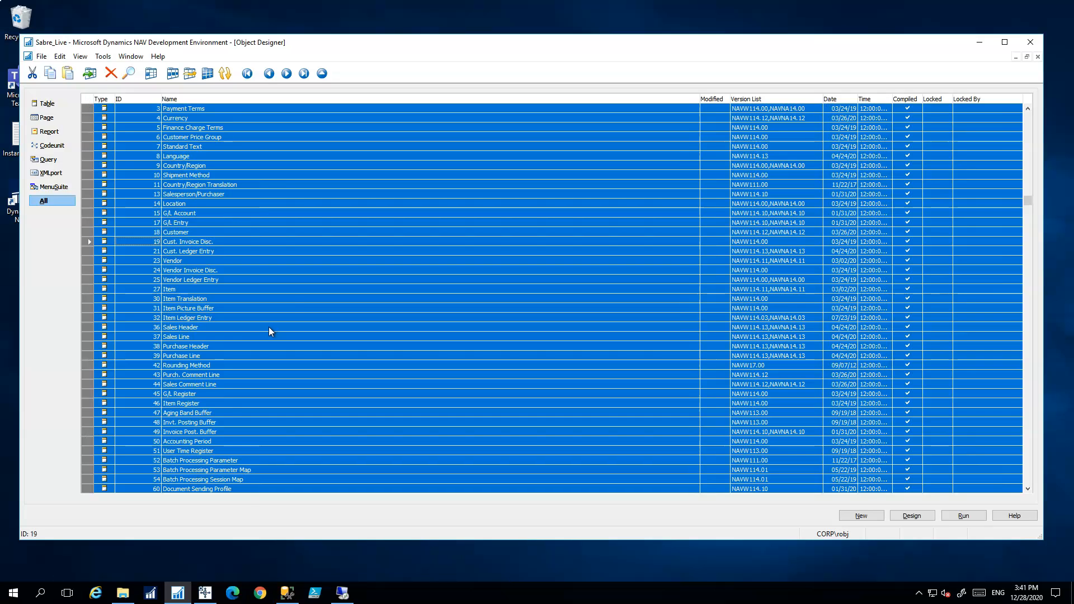
key(F11)
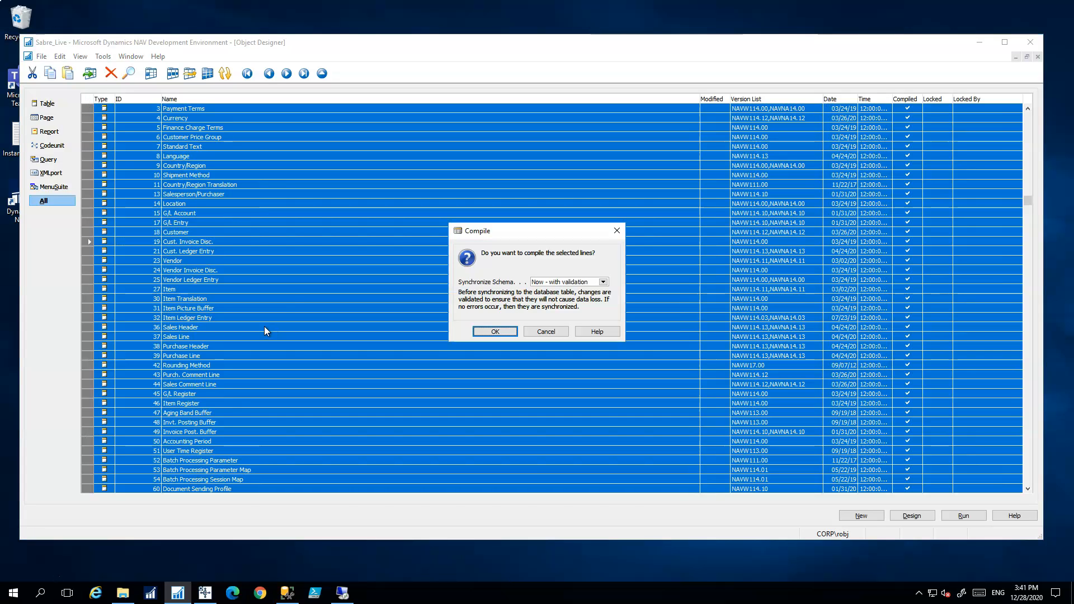
click(602, 282)
click(531, 303)
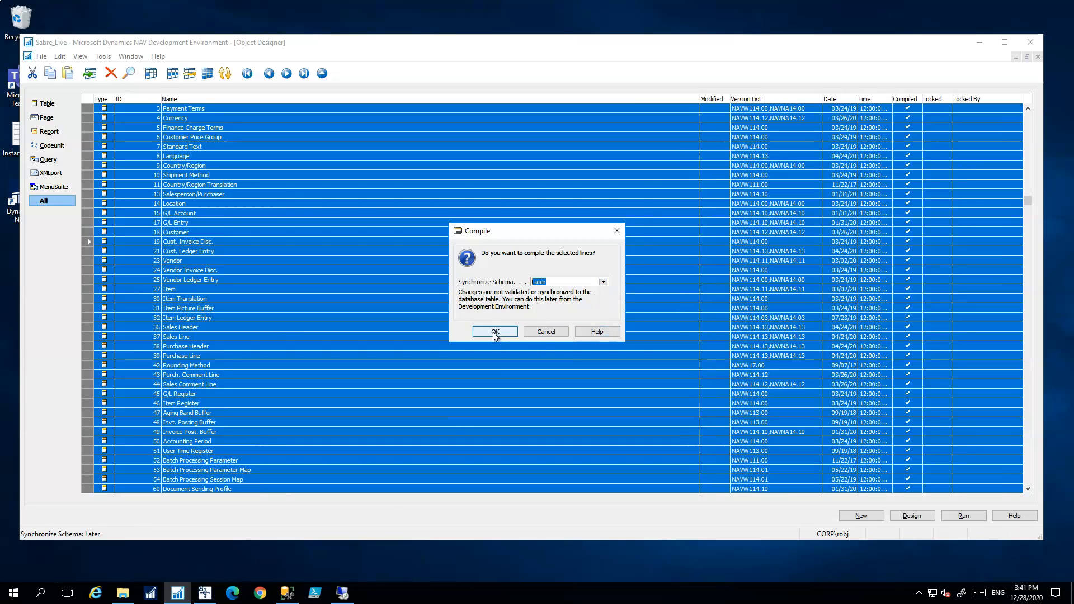
click(493, 331)
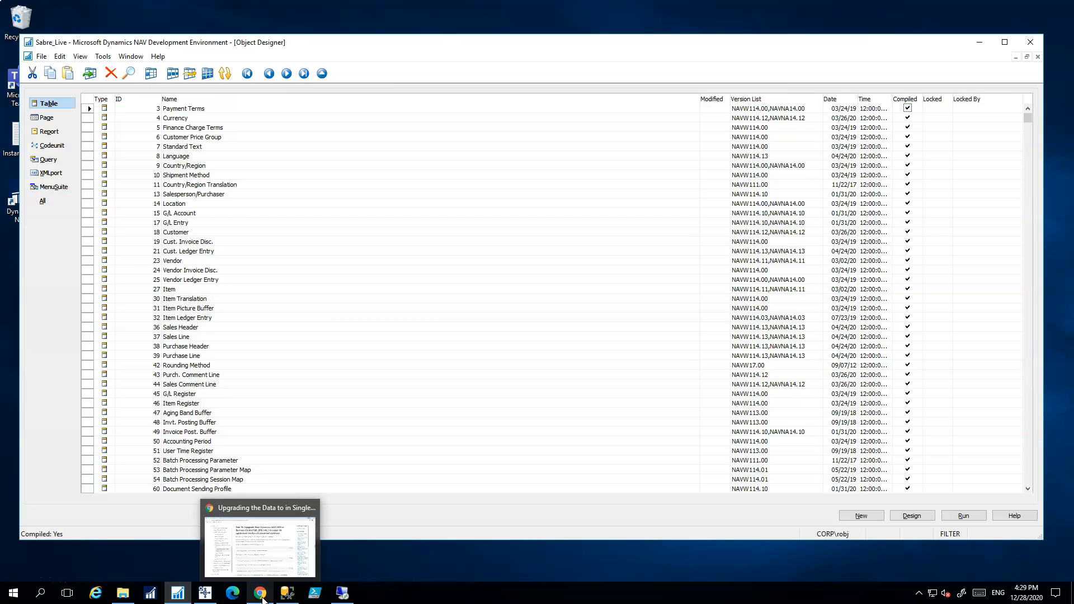
Show Task 10 in the upgrade docs and launch PowerShell ISE as administrator
click(261, 594)
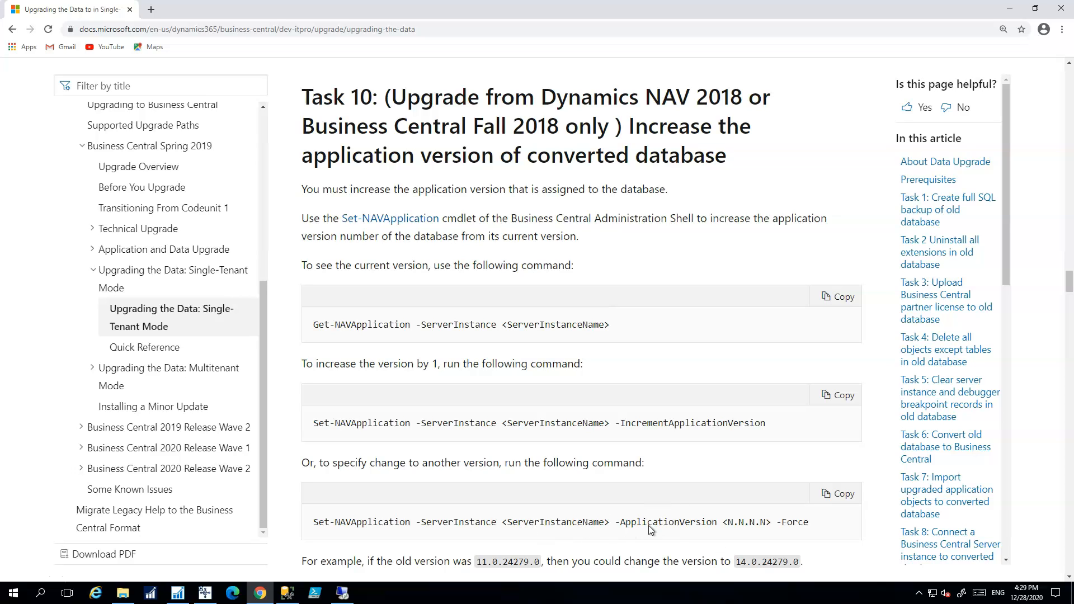
mouse_move(341, 597)
right_click(313, 594)
click(374, 364)
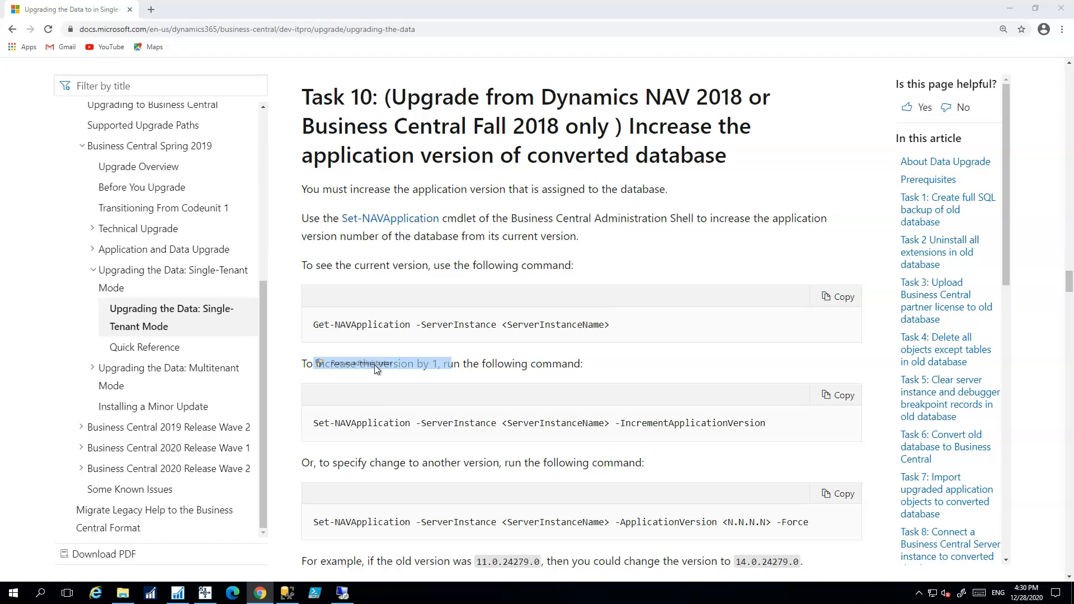
click(496, 369)
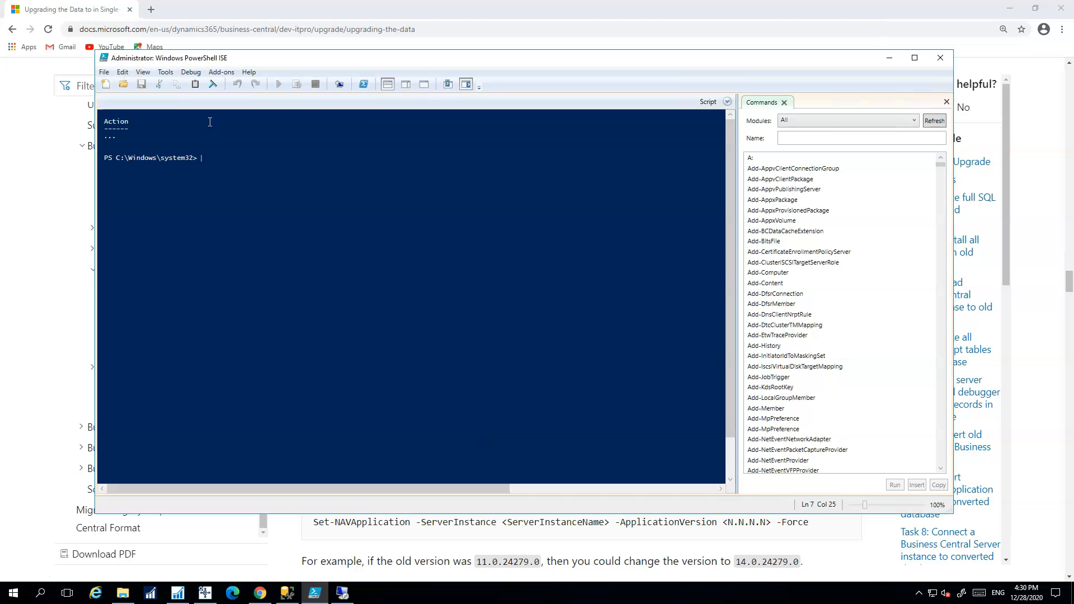
Start a new script and load the BC 14 cmdlets from Add-ons
click(105, 84)
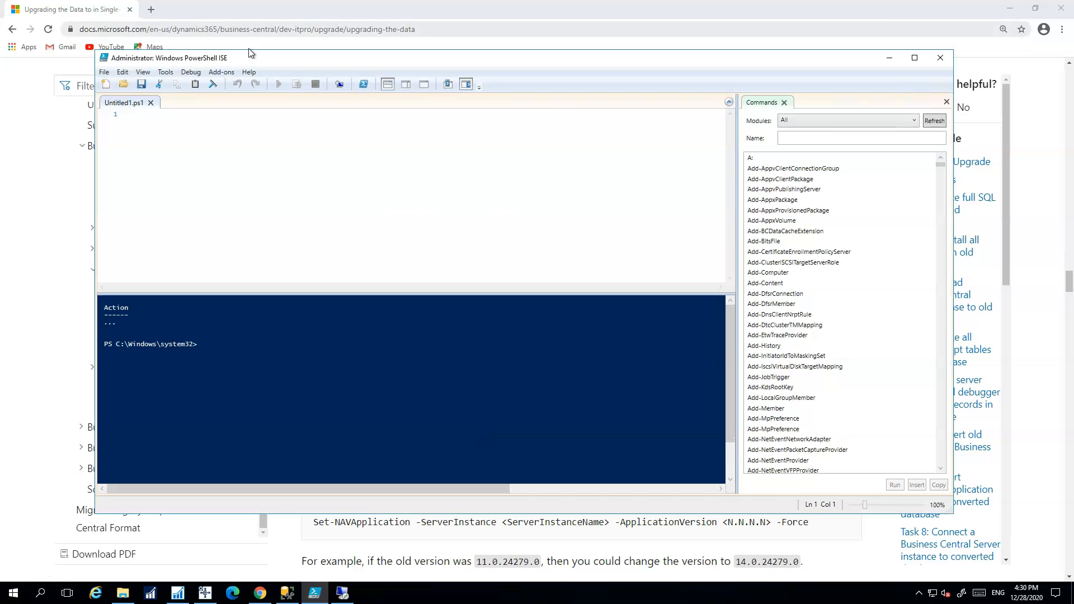
click(222, 72)
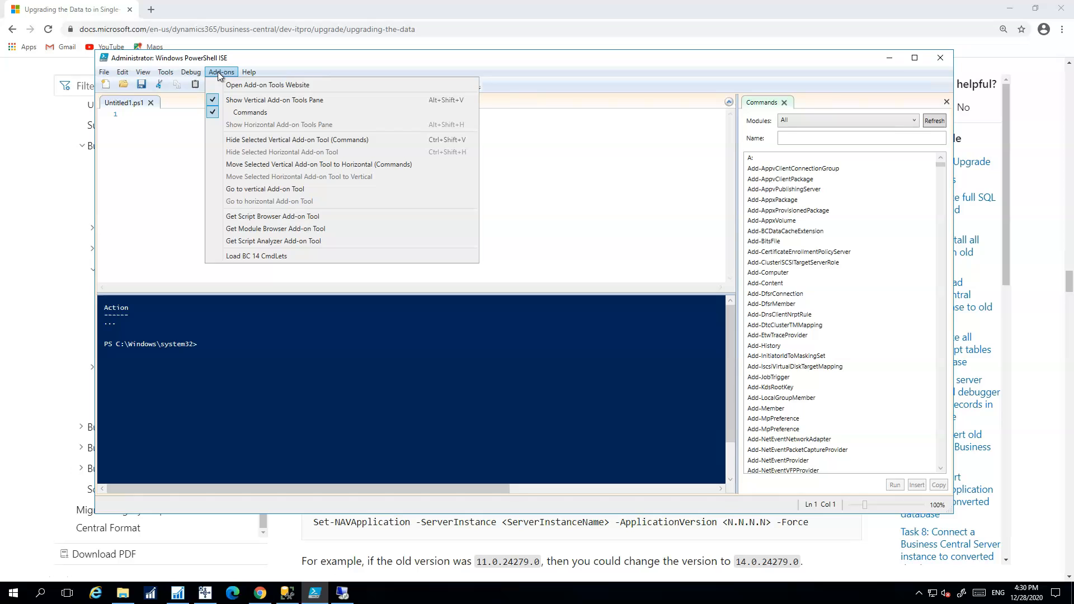
click(300, 257)
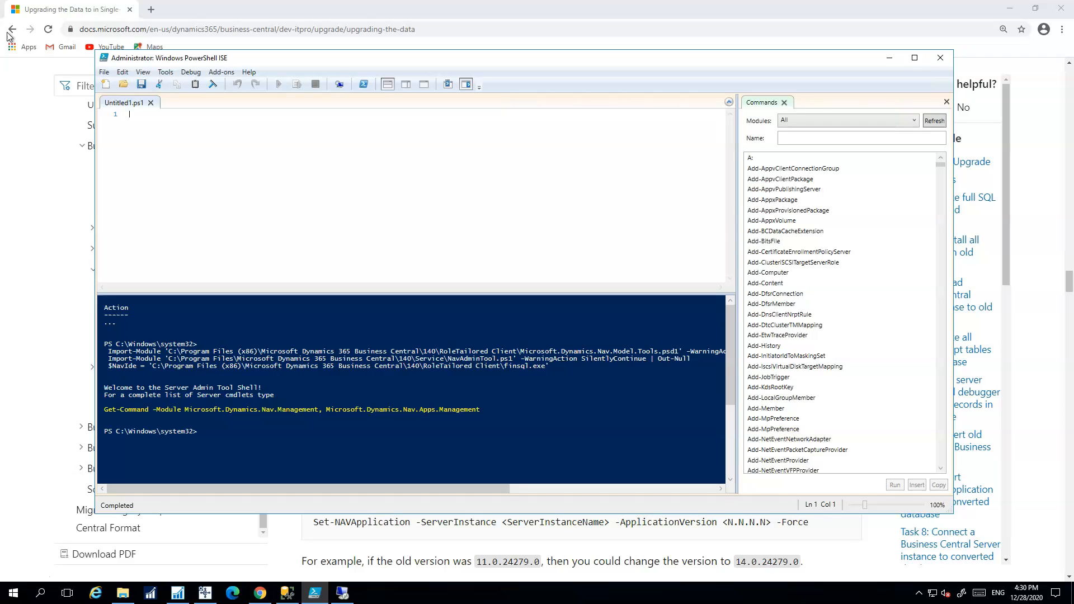
Paste and run Set-NAVApplication to raise the application version to 14.13.42648
text(Set-NAVApplication -ServerInstance SabreLive -ApplicationVersion 14.13.42648 -Force)
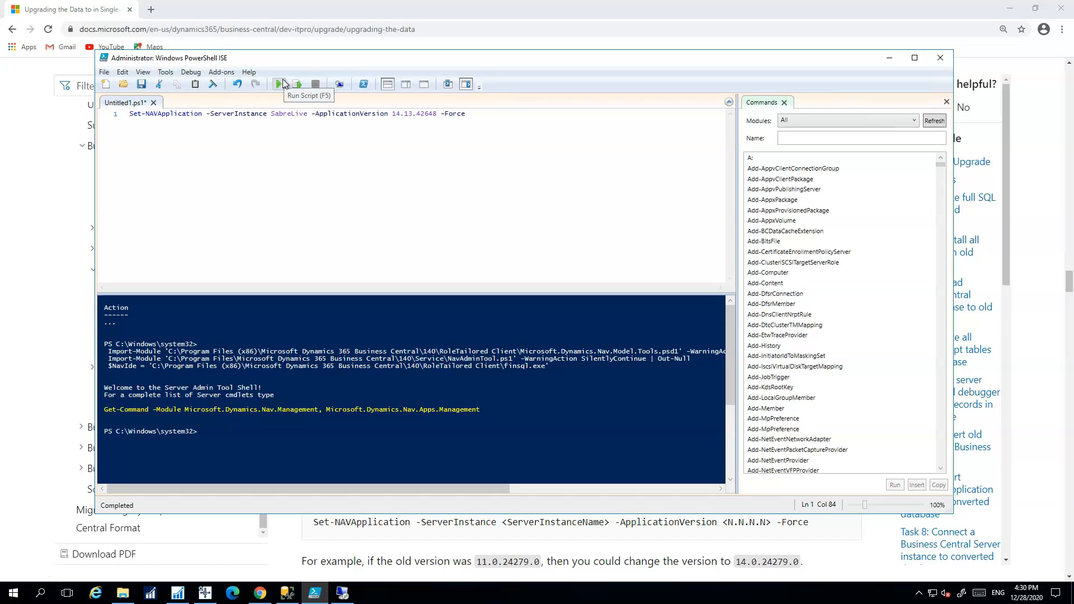
click(279, 84)
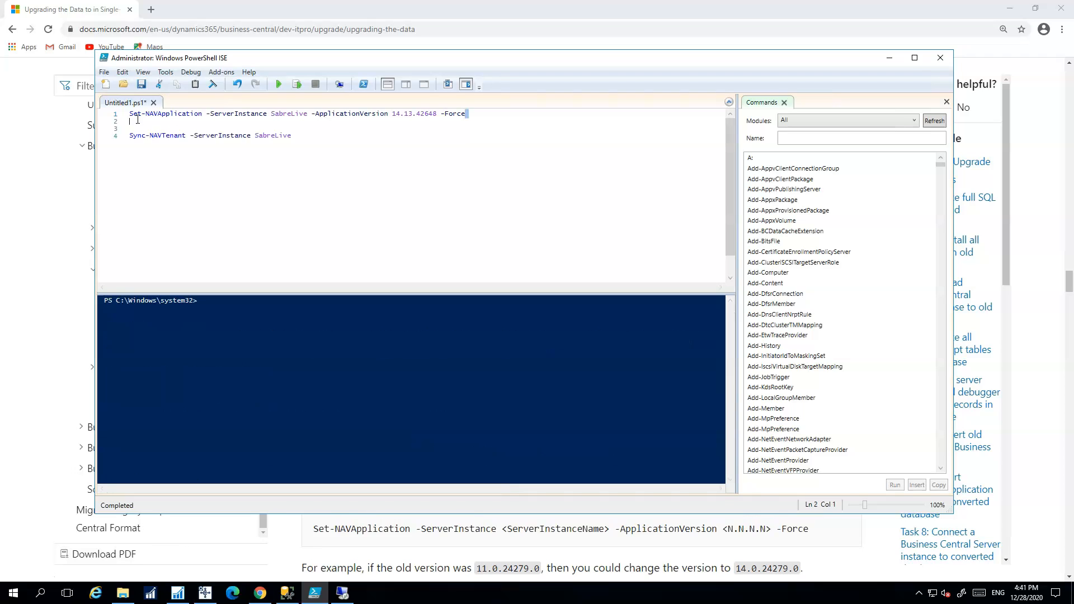
drag(465, 113, 129, 113)
click(297, 84)
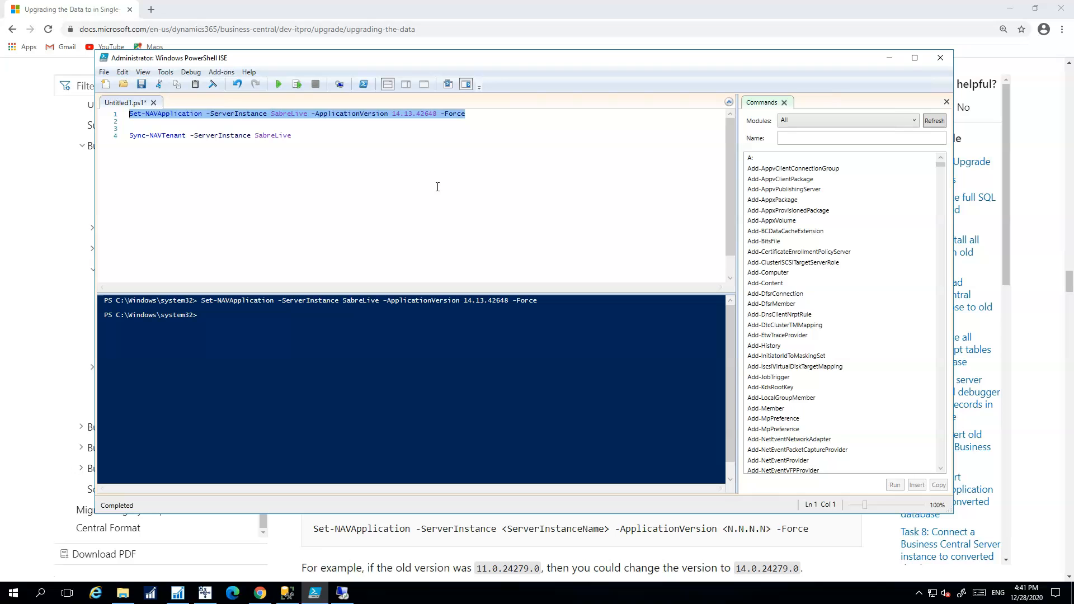
click(332, 166)
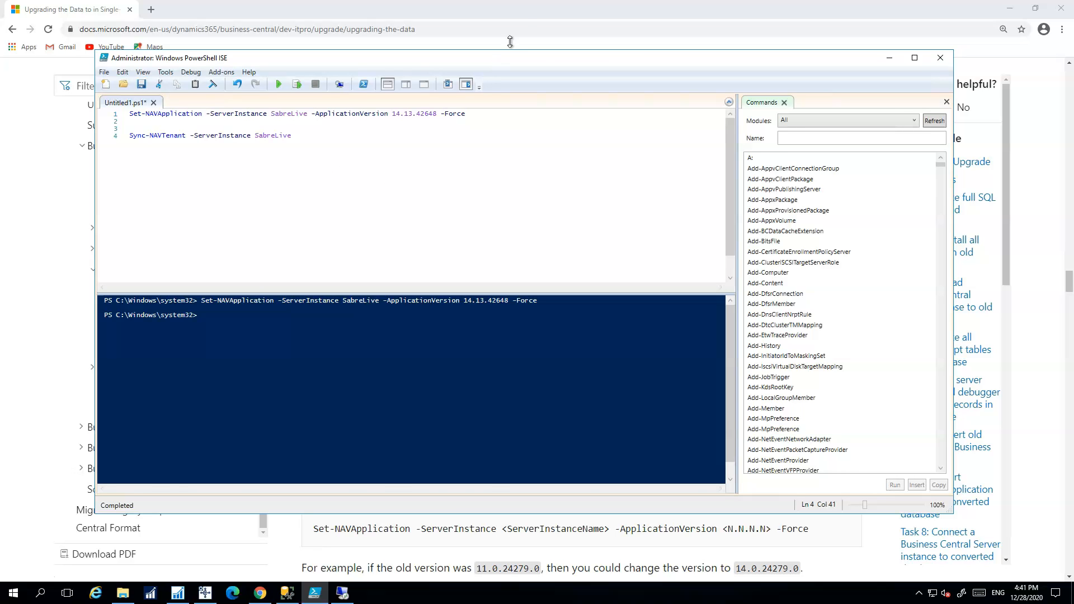
Add a Get-NAVTenant line for SabreLive copied from the docs, then select the Sync-NAVTenant line
click(522, 11)
scroll(539, 310, down, 9)
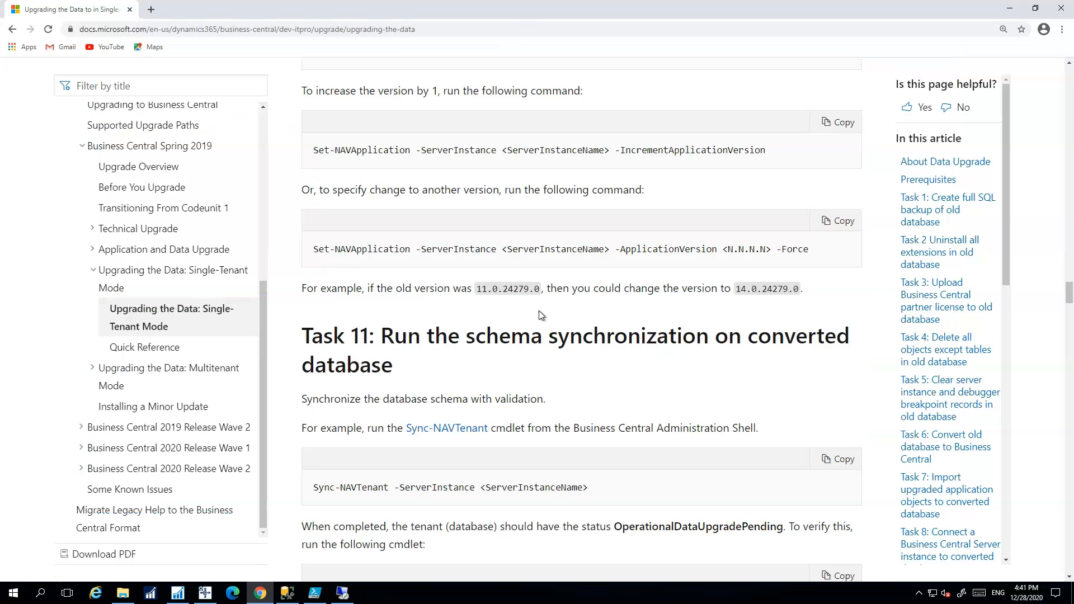
scroll(539, 310, down, 1)
scroll(538, 311, up, 1)
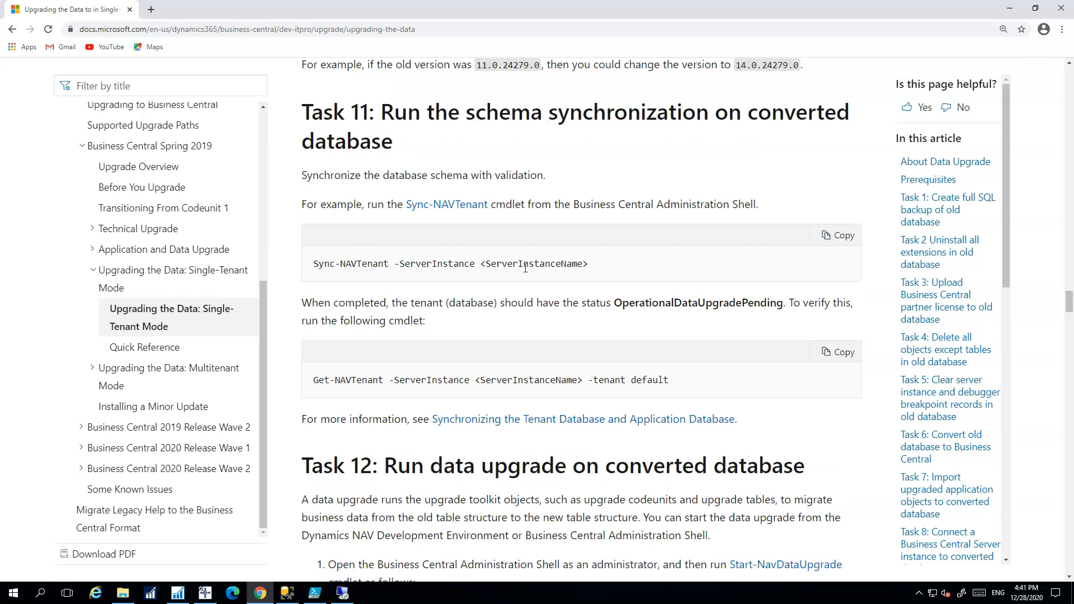
click(840, 353)
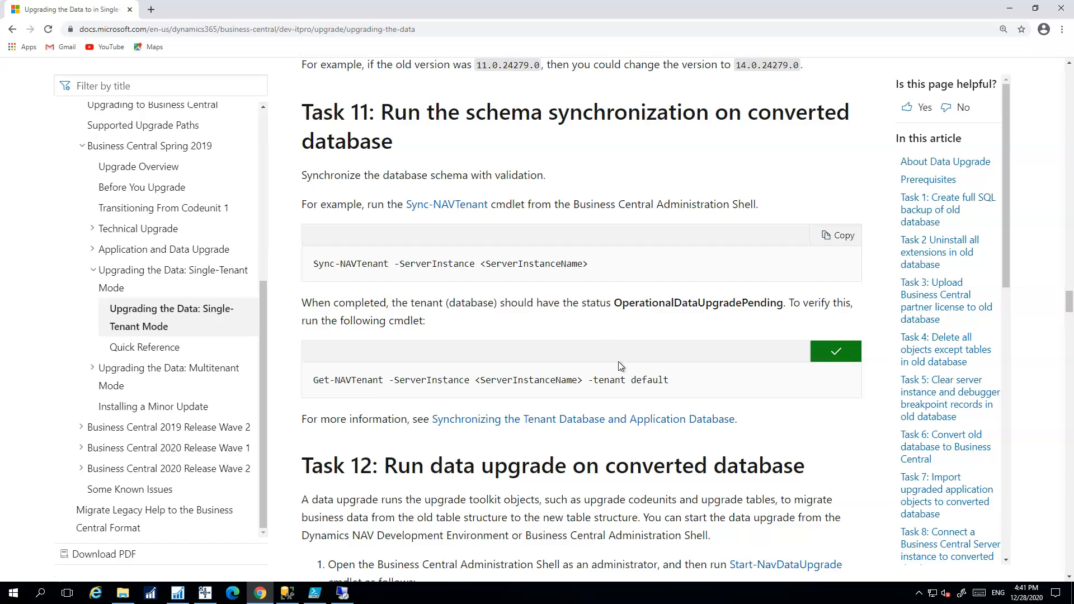
click(315, 594)
key(Return)
key(Return)
key(ctrl+v)
drag(251, 153, 333, 150)
text(Sa)
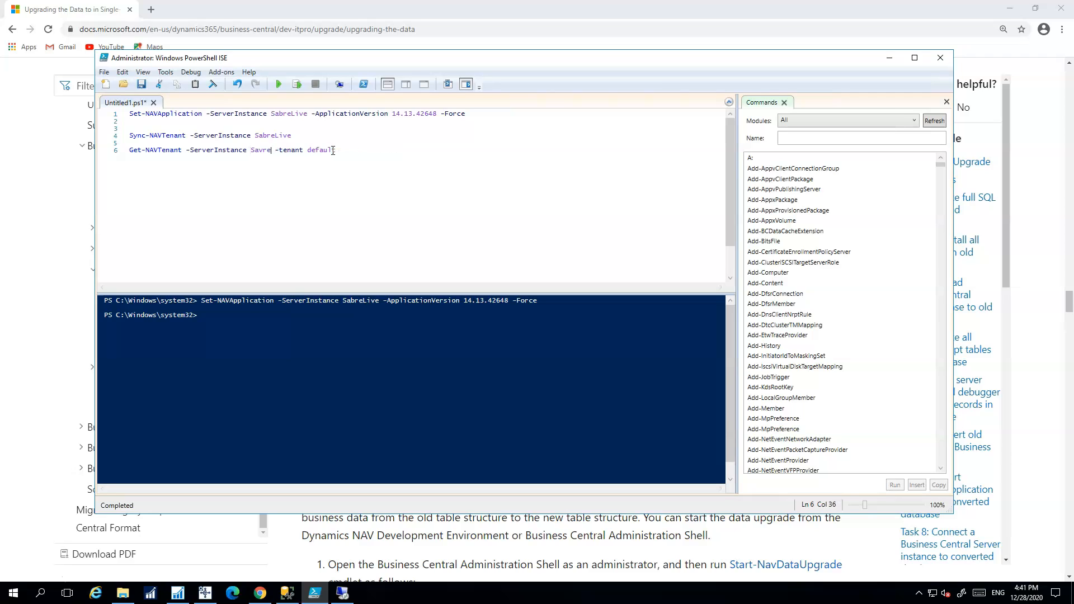
text(breLive)
click(308, 131)
drag(310, 135, 129, 135)
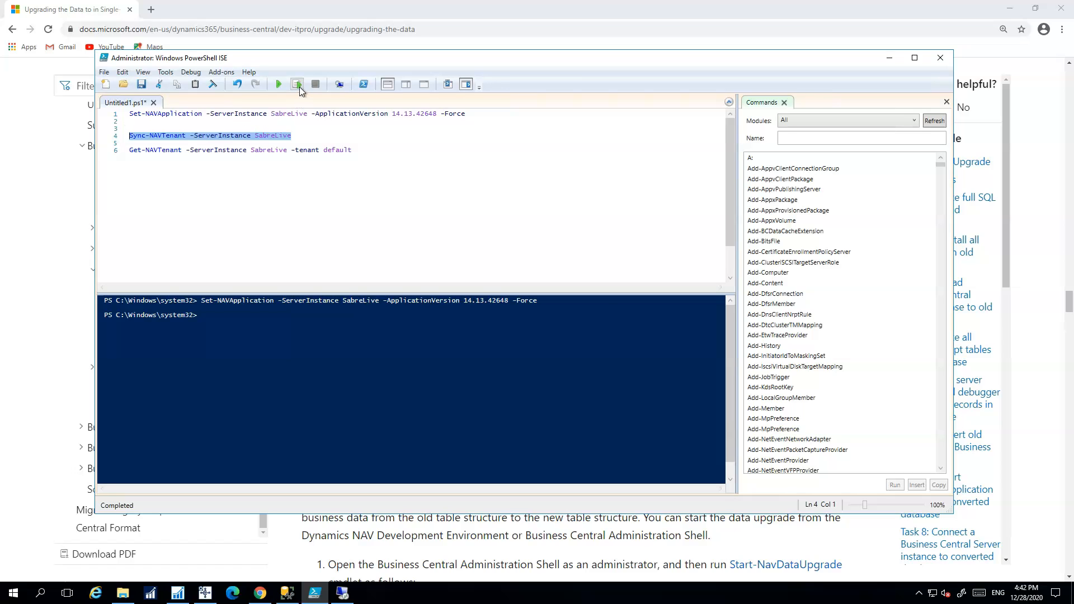
Run Sync-NAVTenant for SabreLive, then Get-NAVTenant to confirm state OperationalDataUpgradePending
click(297, 83)
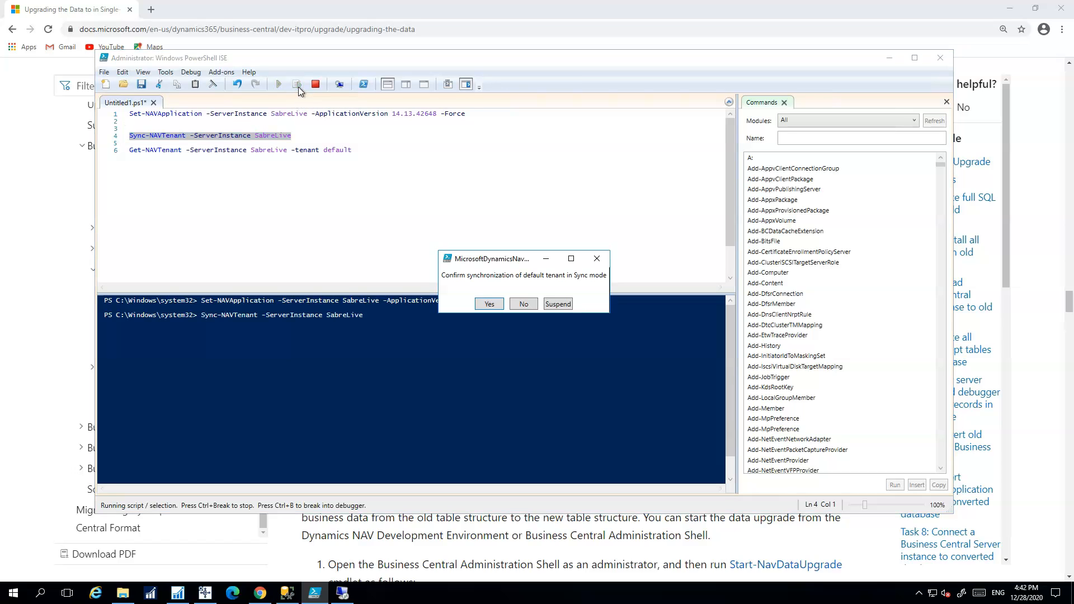
click(494, 306)
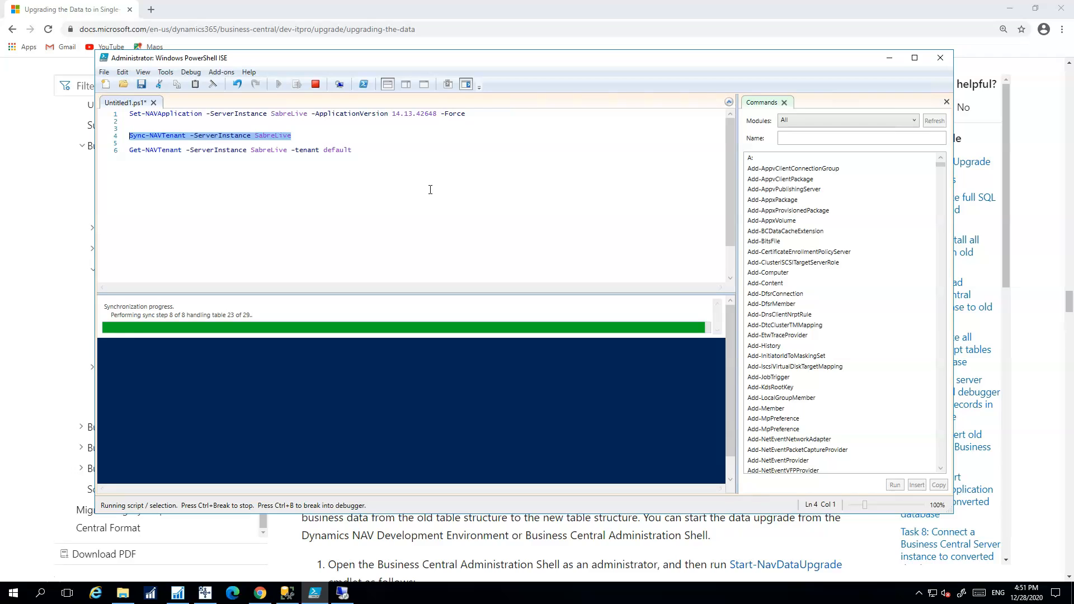
drag(129, 149, 367, 151)
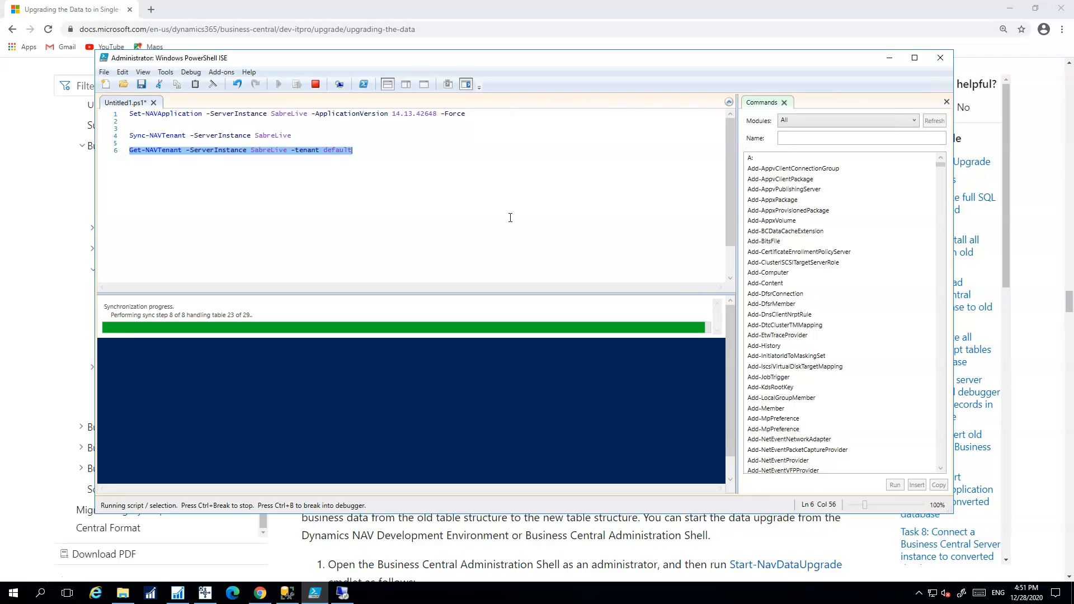
click(299, 83)
scroll(392, 386, up, 3)
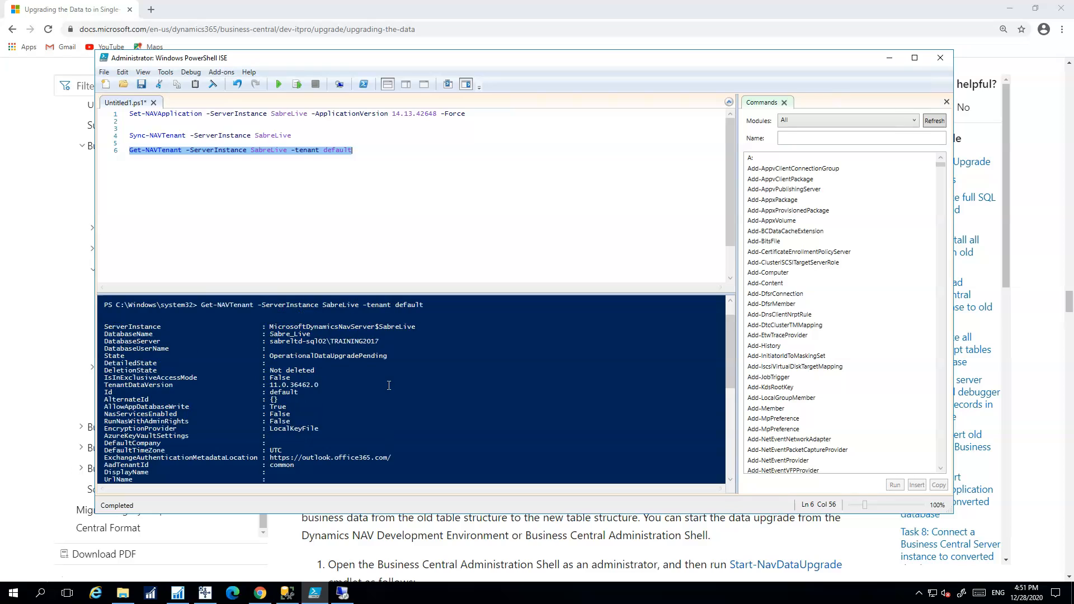
click(328, 379)
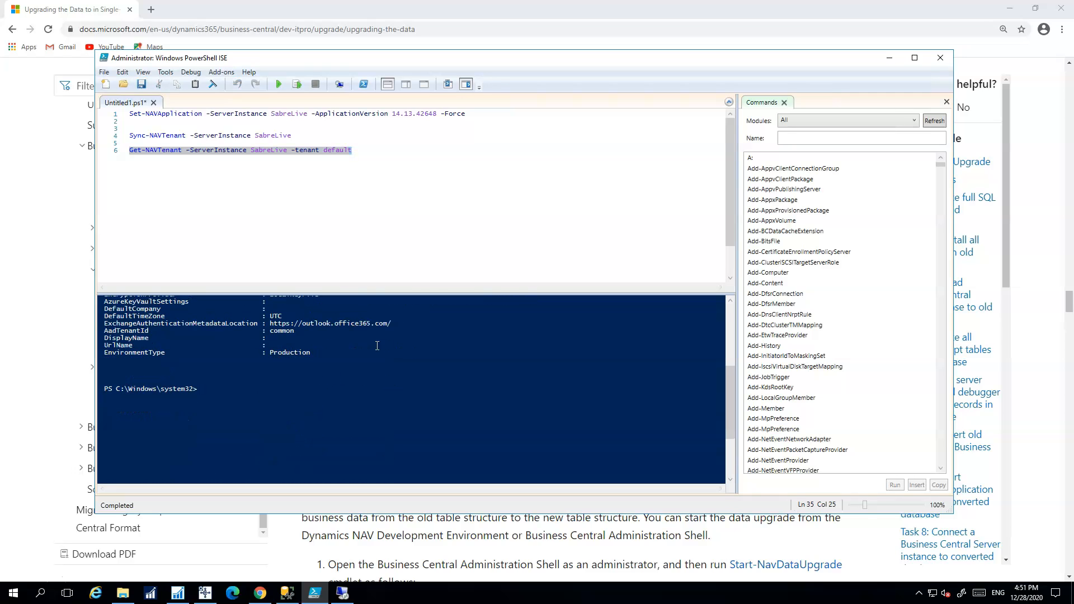
scroll(344, 353, up, 5)
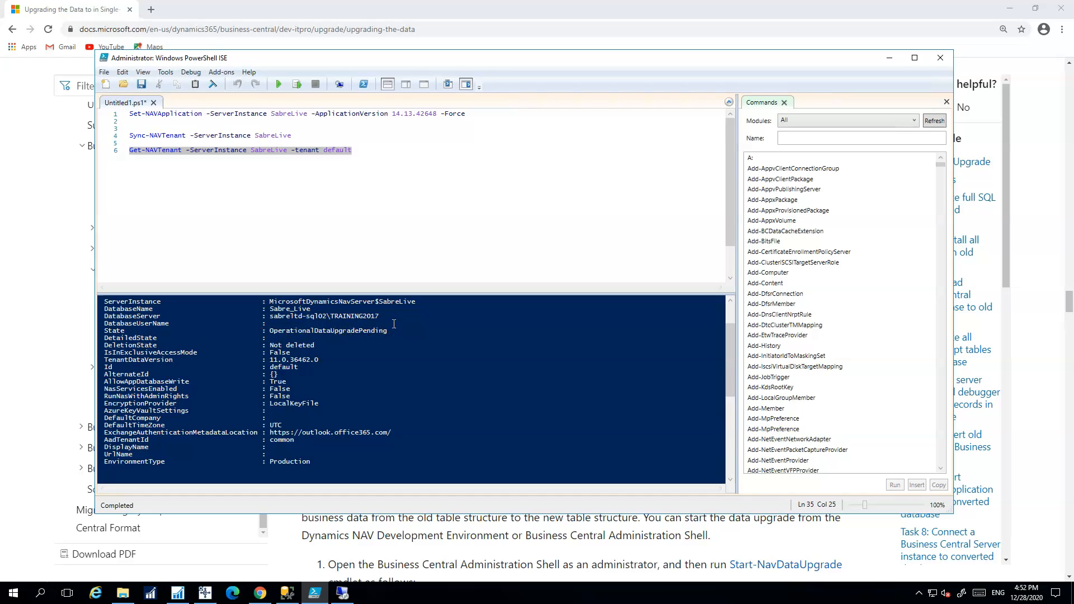
click(368, 187)
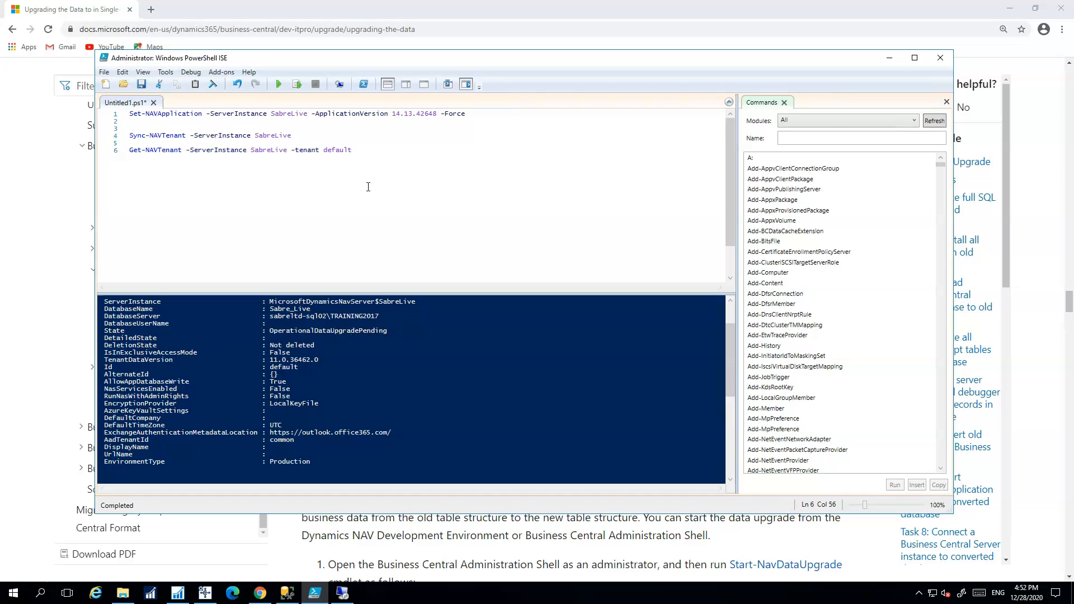
Review the upgrade docs and bring the NAV Object Designer back to the front
click(890, 58)
scroll(536, 324, down, 4)
scroll(537, 330, down, 2)
scroll(537, 330, up, 2)
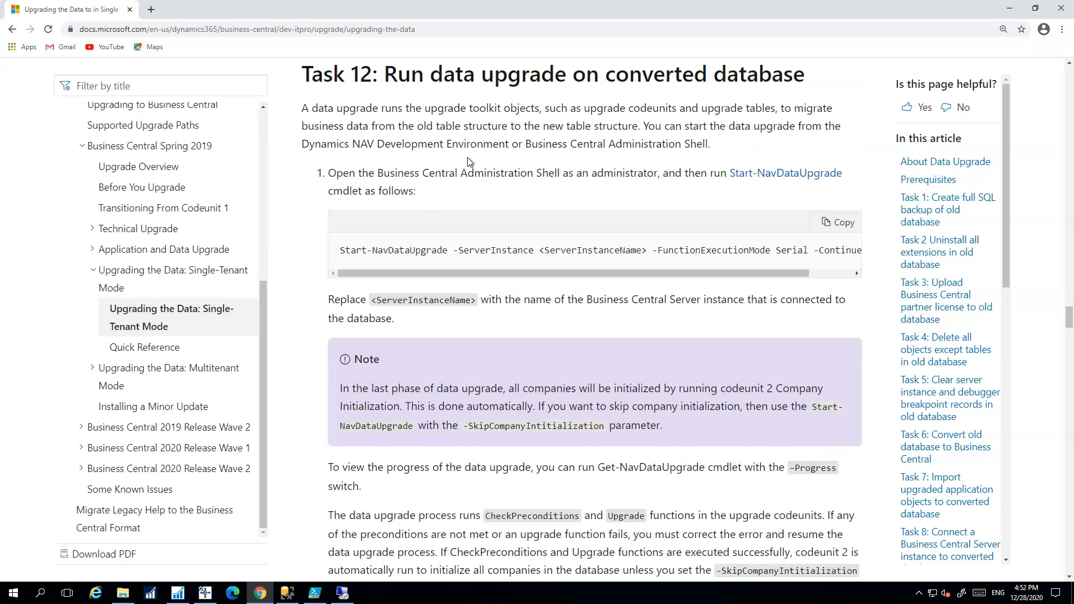
click(177, 593)
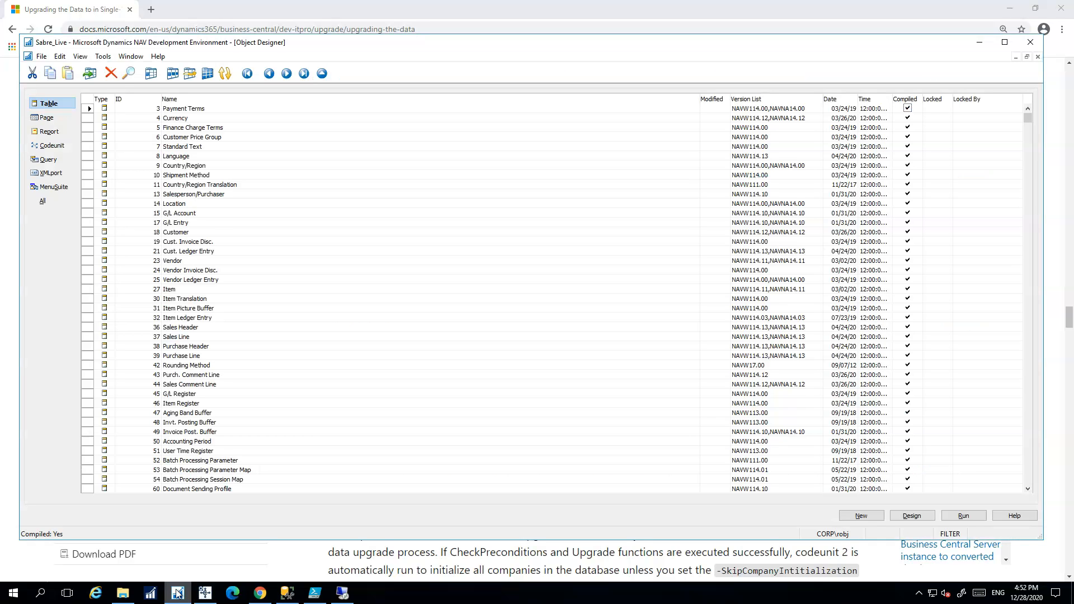
Import Upgrade110014x from the UpgradeToolKit\Data Conversion Tools folder of the CU 12 DVD
click(43, 56)
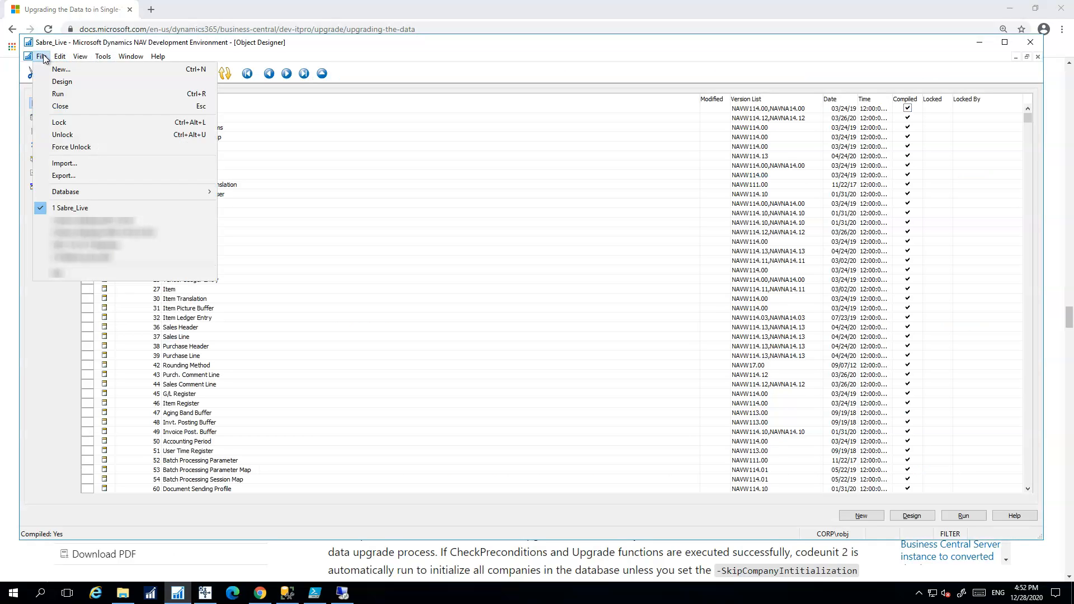
click(67, 164)
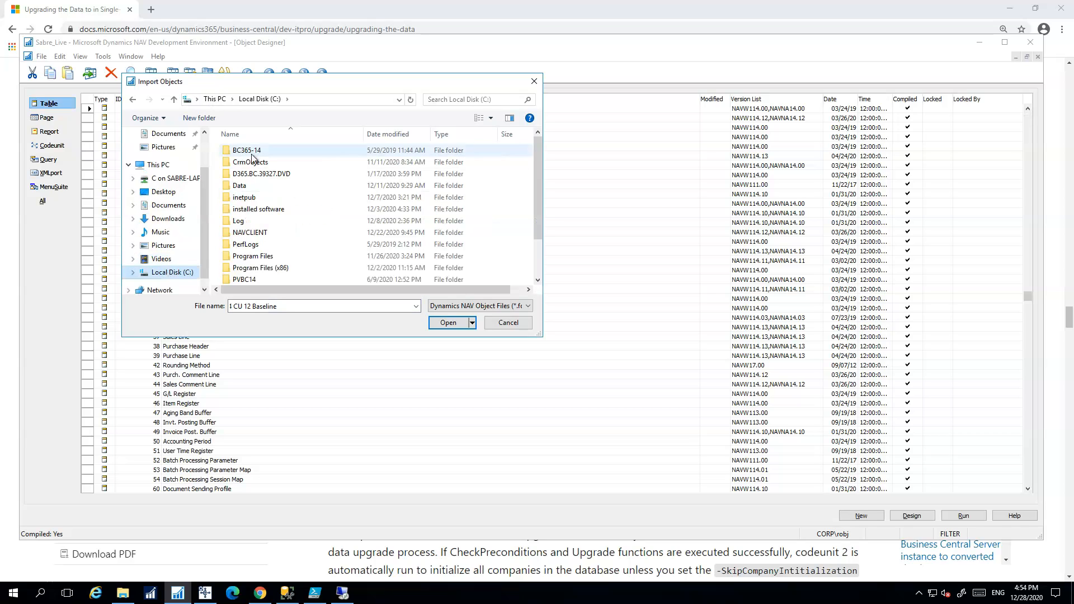
double_click(254, 211)
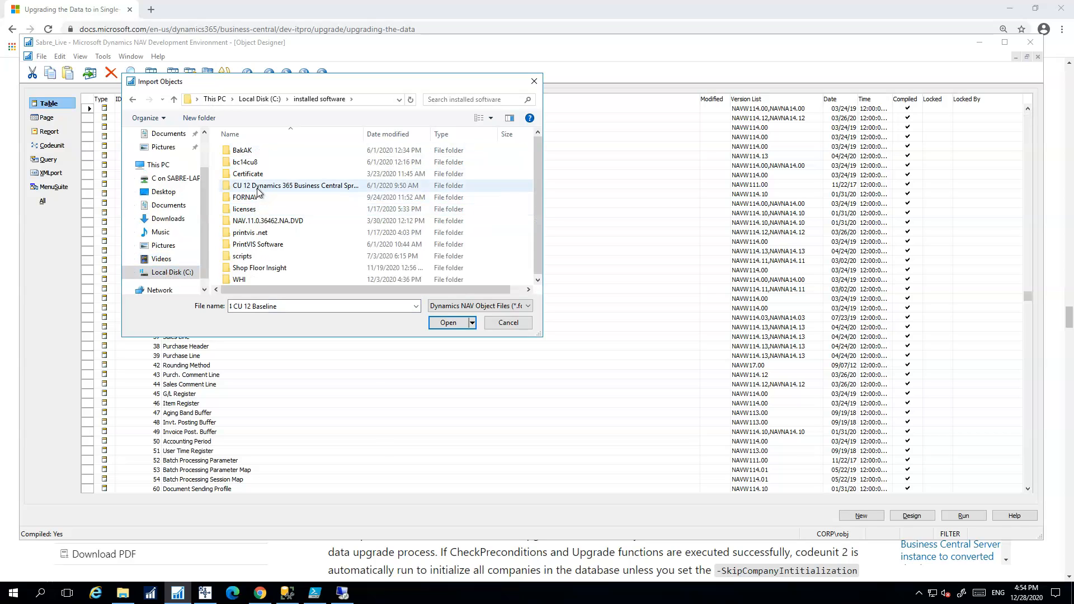
double_click(256, 187)
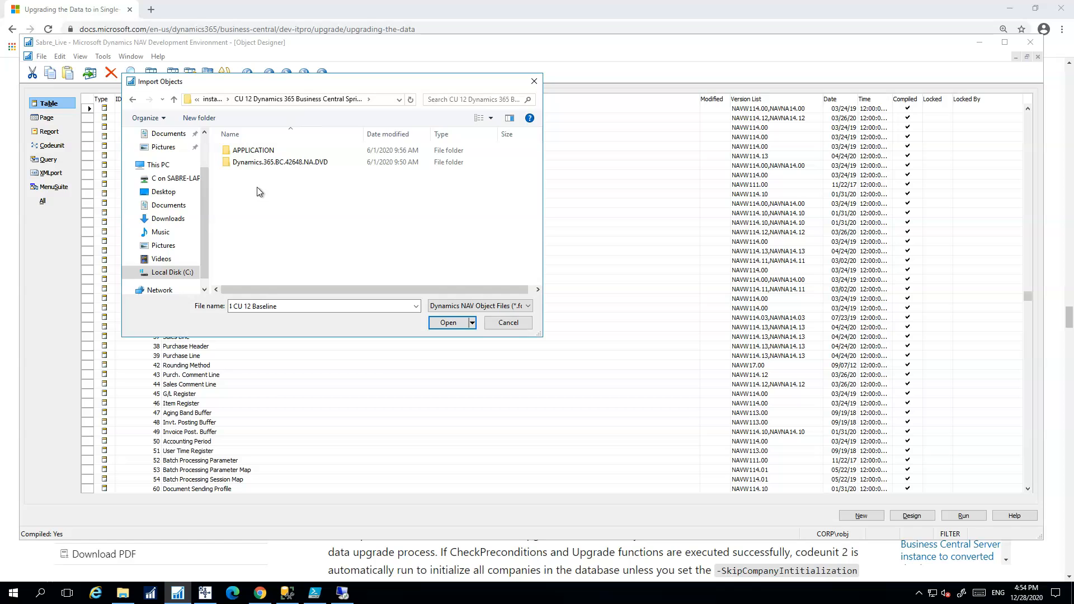
double_click(261, 162)
scroll(274, 191, down, 8)
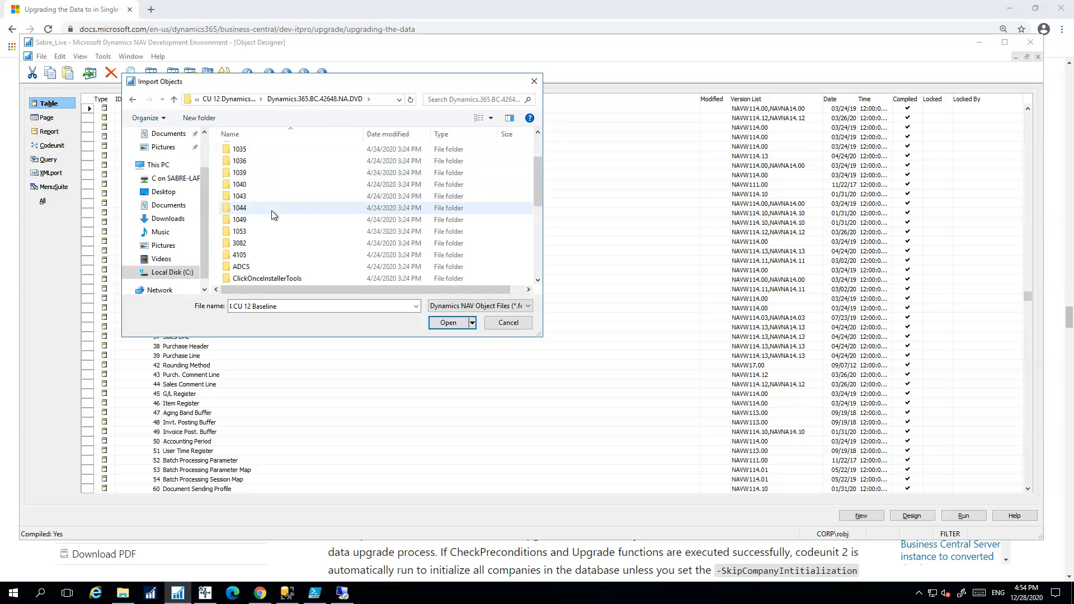
double_click(266, 255)
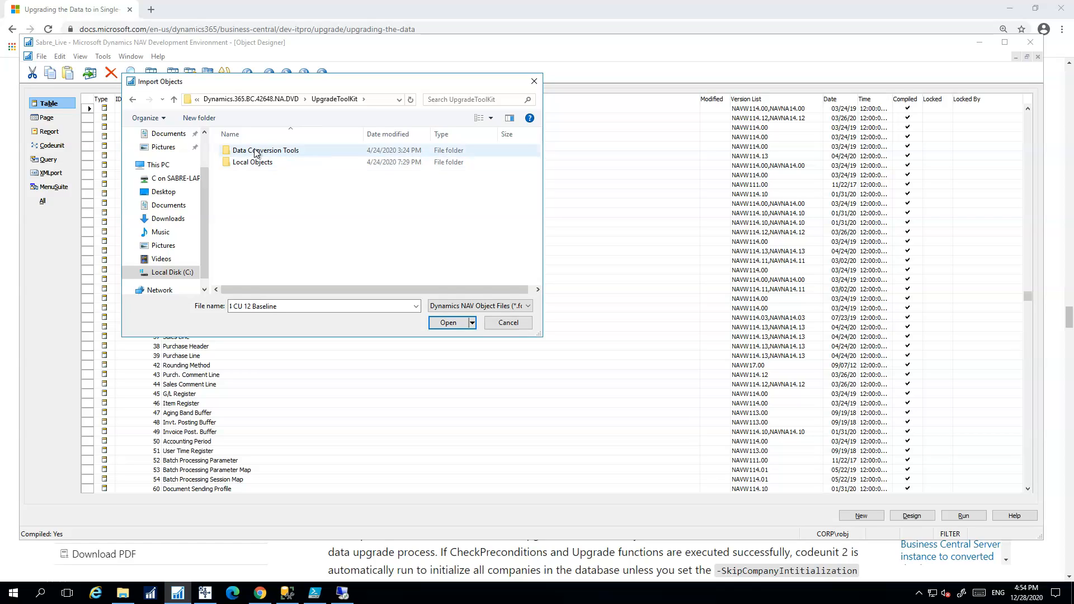
double_click(263, 150)
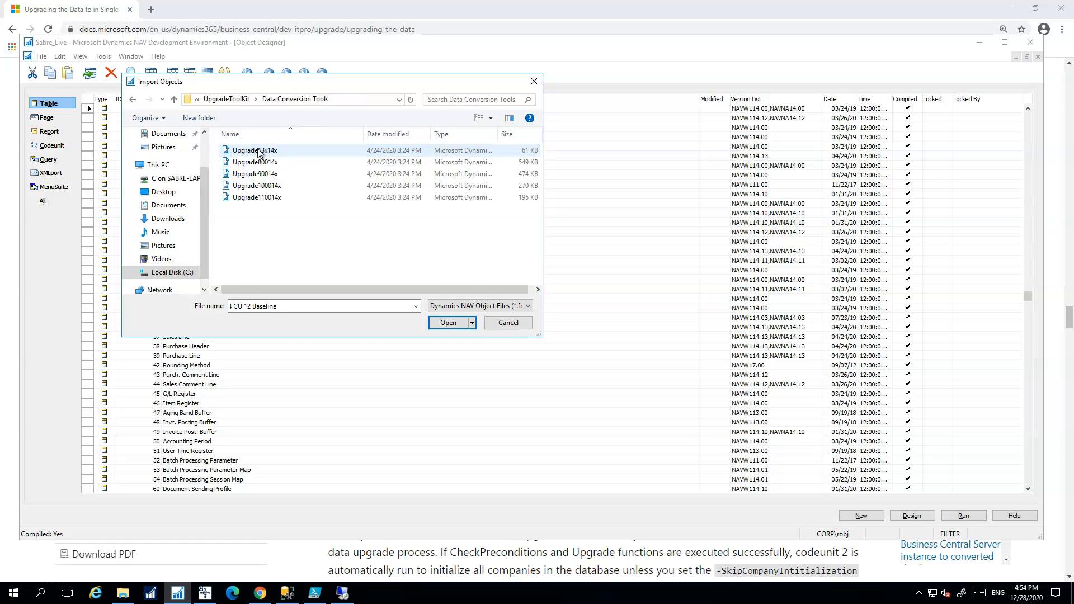
double_click(273, 199)
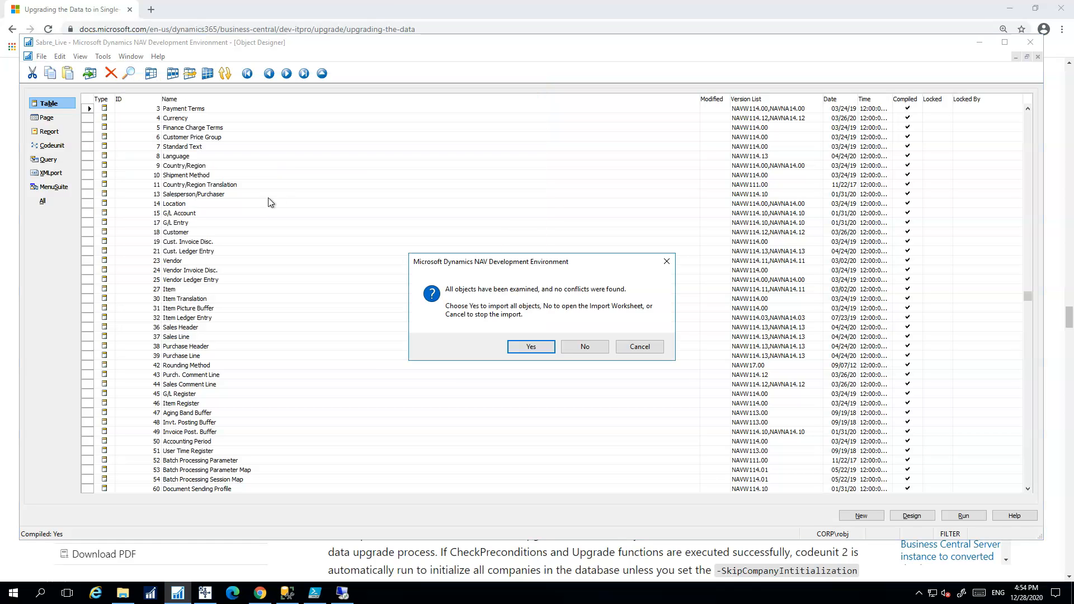
Confirm the import, close the 2-replaced summary and minimize the development environment
click(526, 343)
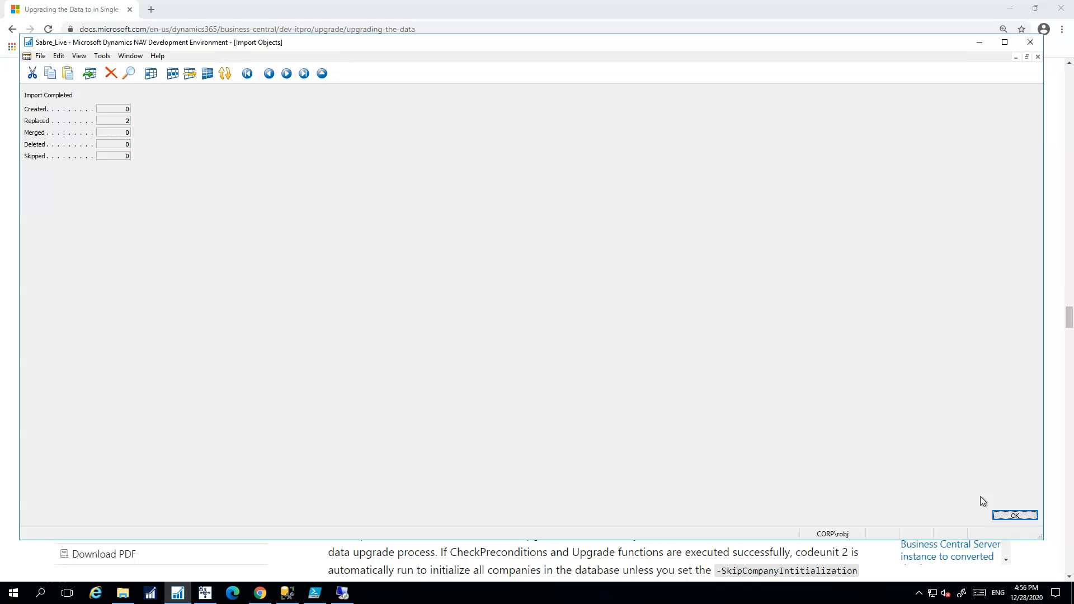
click(1012, 515)
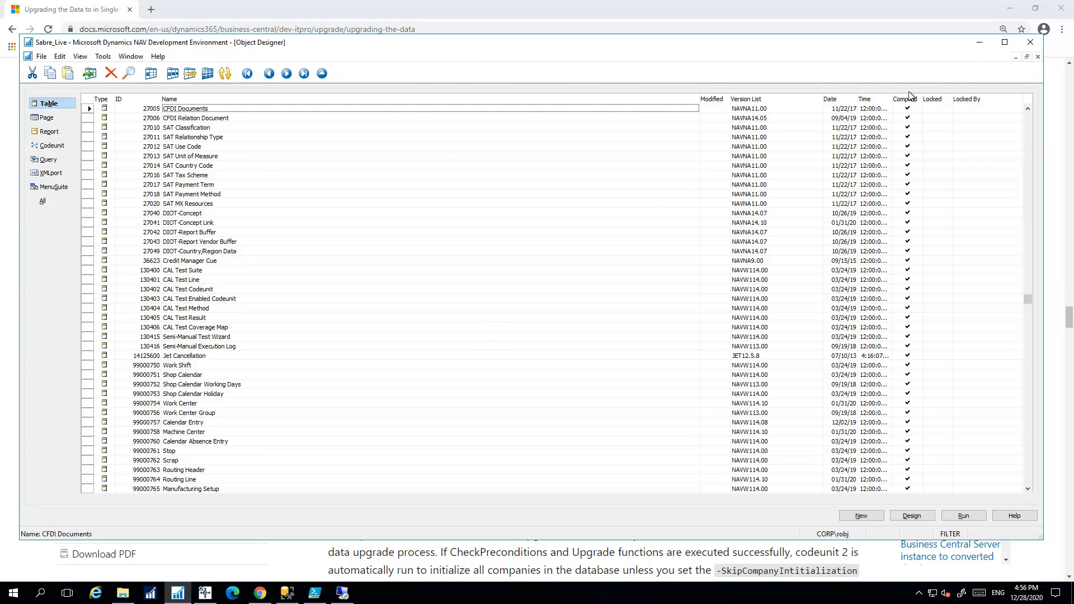
click(979, 42)
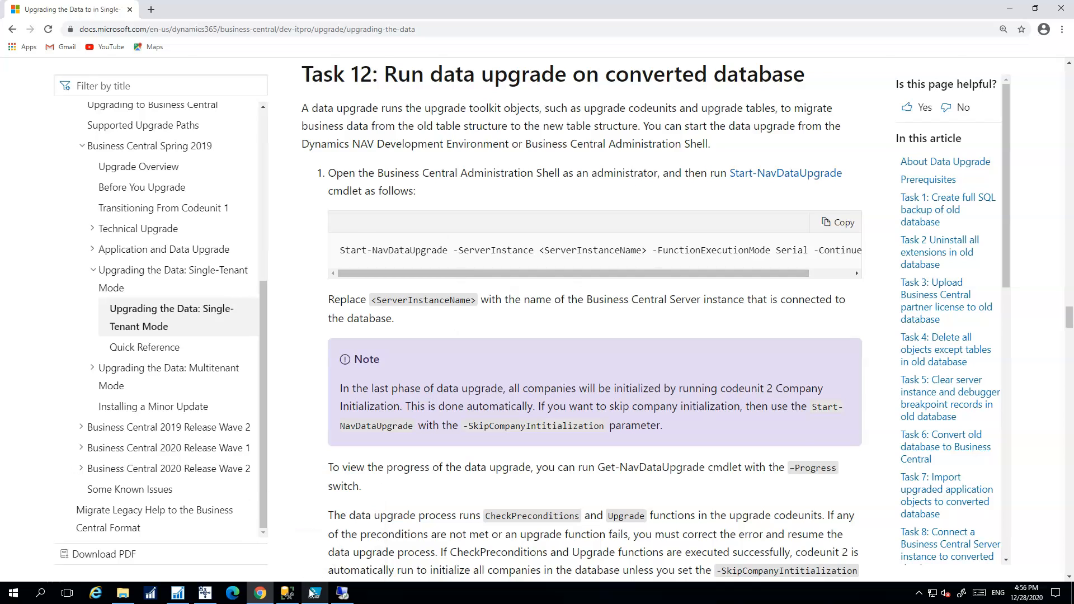
Paste the data upgrade commands and run Start-NavDataUpgrade for SabreLive, confirming with Yes
click(315, 593)
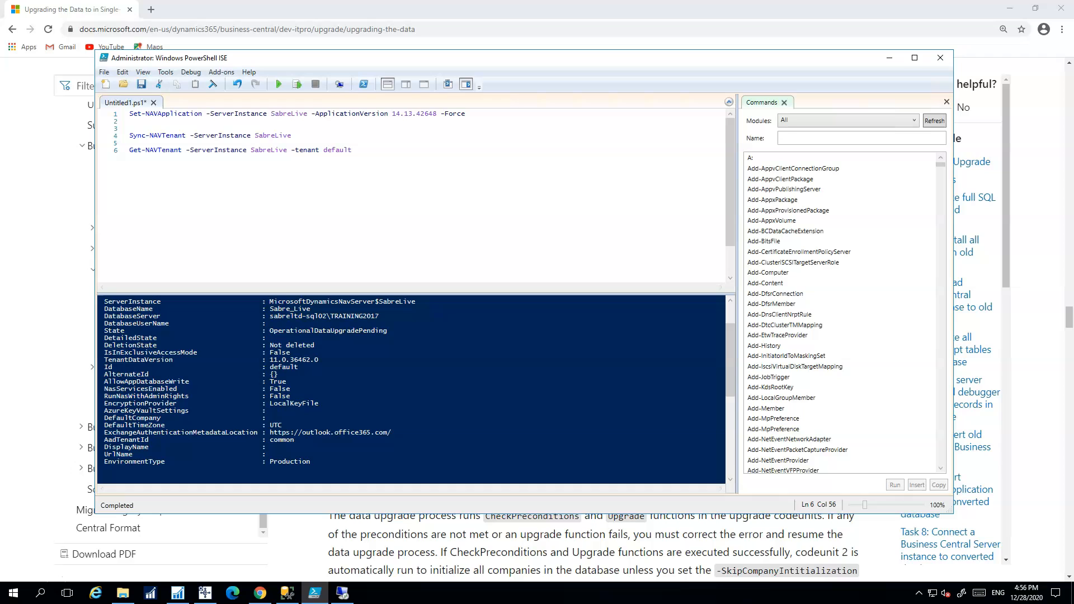
key(Return)
text(Start-NavDataUpgrade -ServerInstance SabreLive -FunctionExecutionMode Serial -ContinueOnError -SkipCompanyInitialization  Get-NAVDataUpgrade -ServerInstance SabreLive -Progress  Get-NAVDataUpgrade -ServerInstance SabreLive -ErrorOnly)
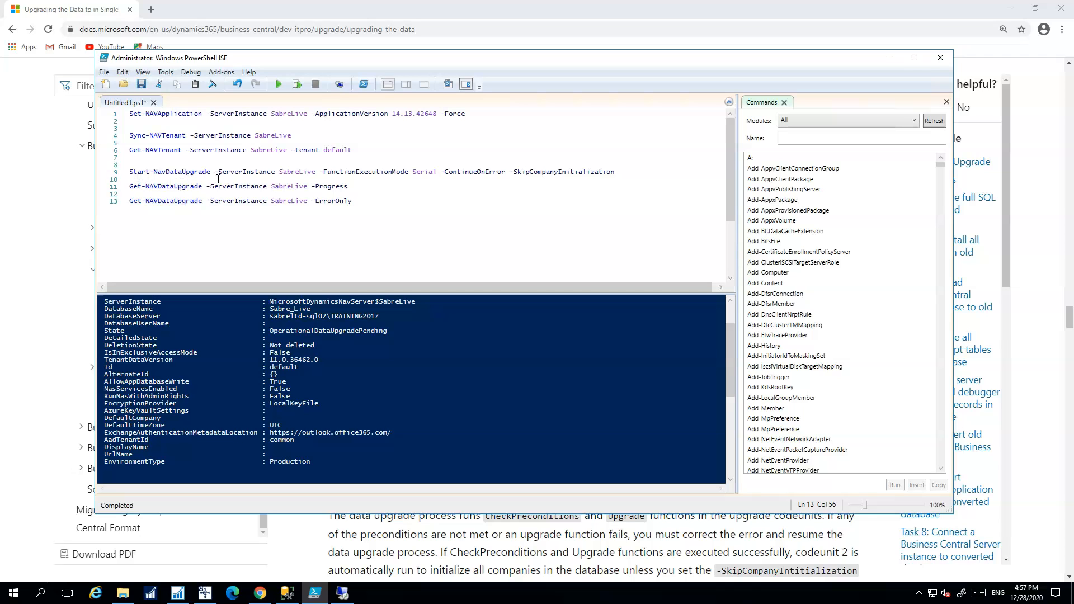
drag(620, 175, 129, 173)
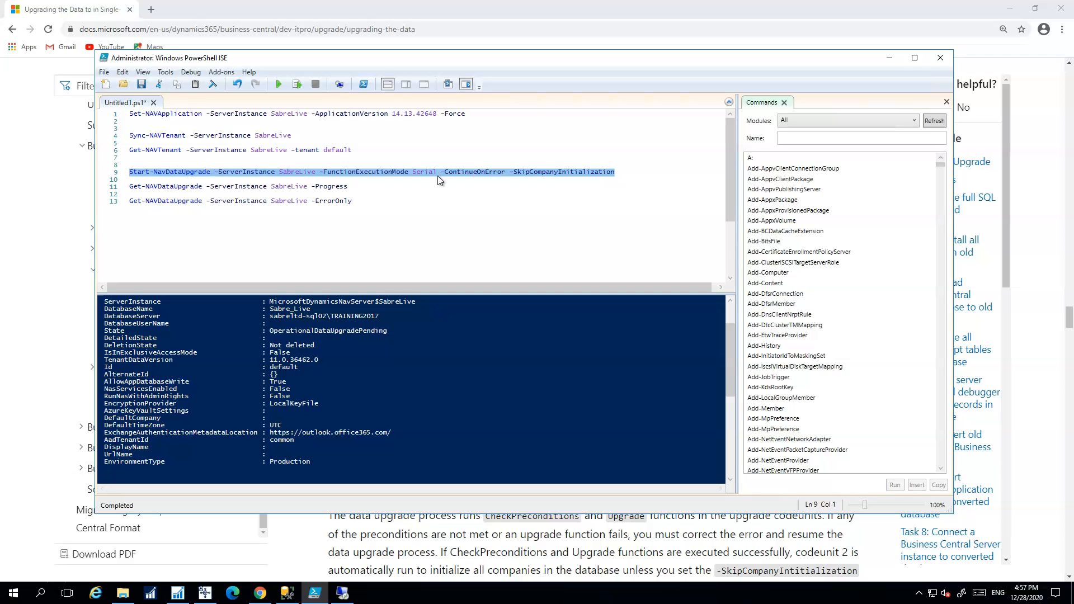
click(299, 83)
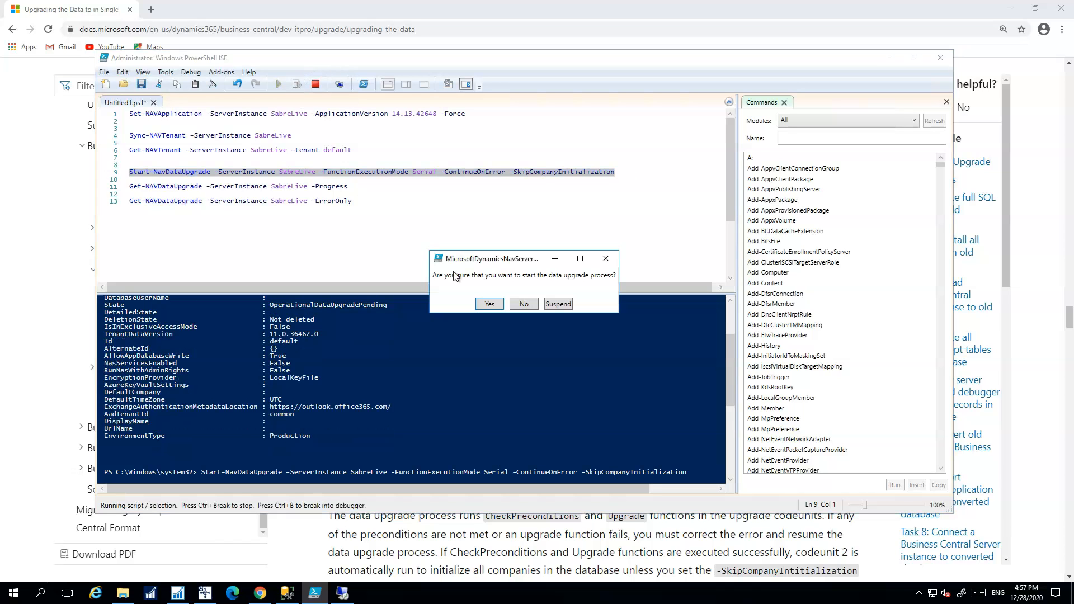
click(490, 304)
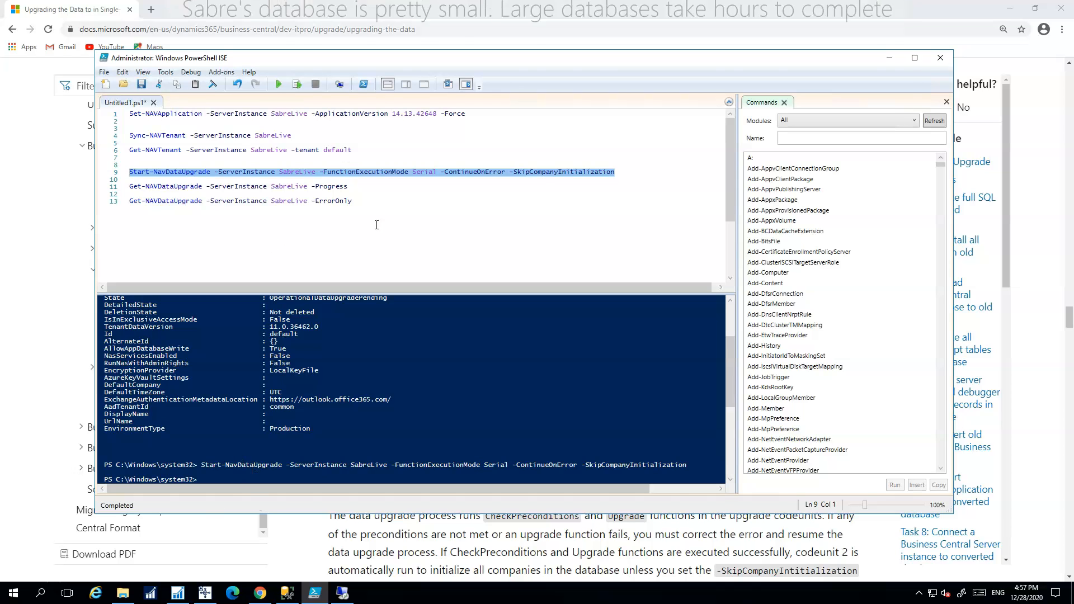
Run the -Progress and -ErrorOnly data upgrade checks and review their console output
drag(348, 186, 129, 187)
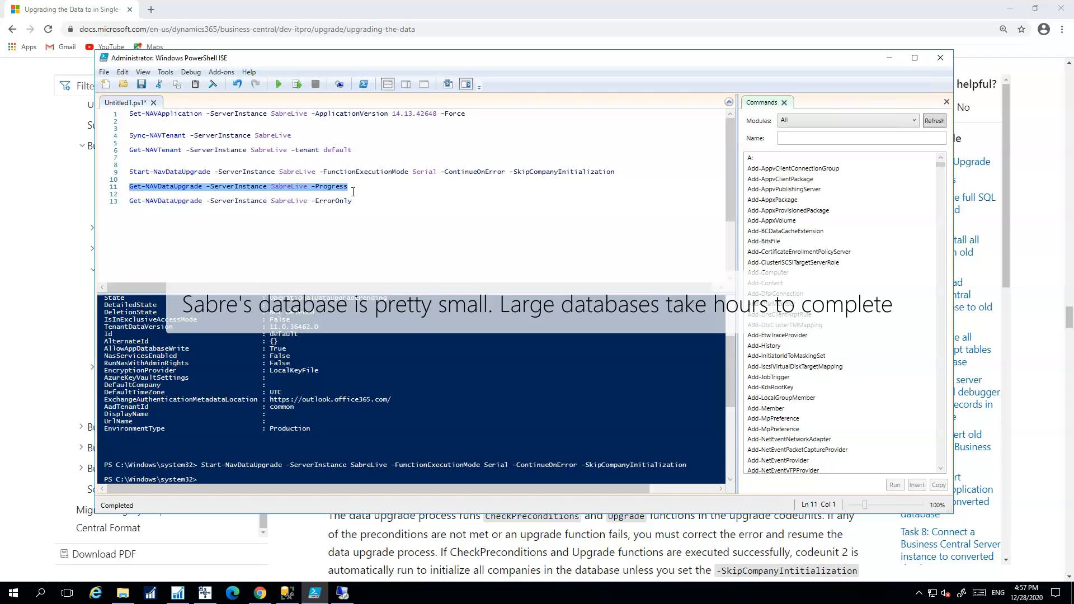
click(297, 84)
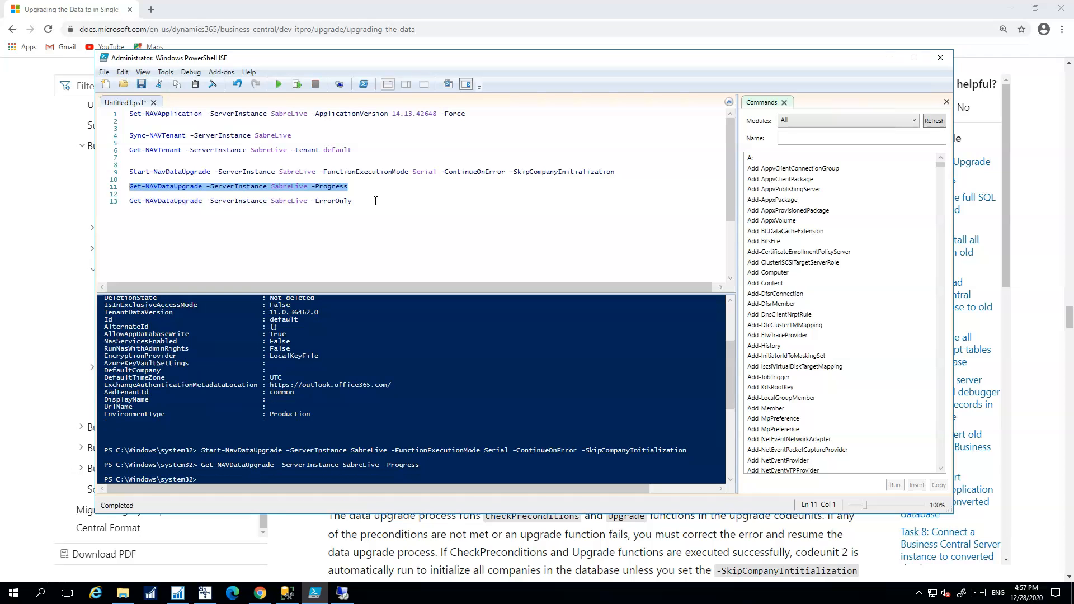
drag(371, 201, 84, 202)
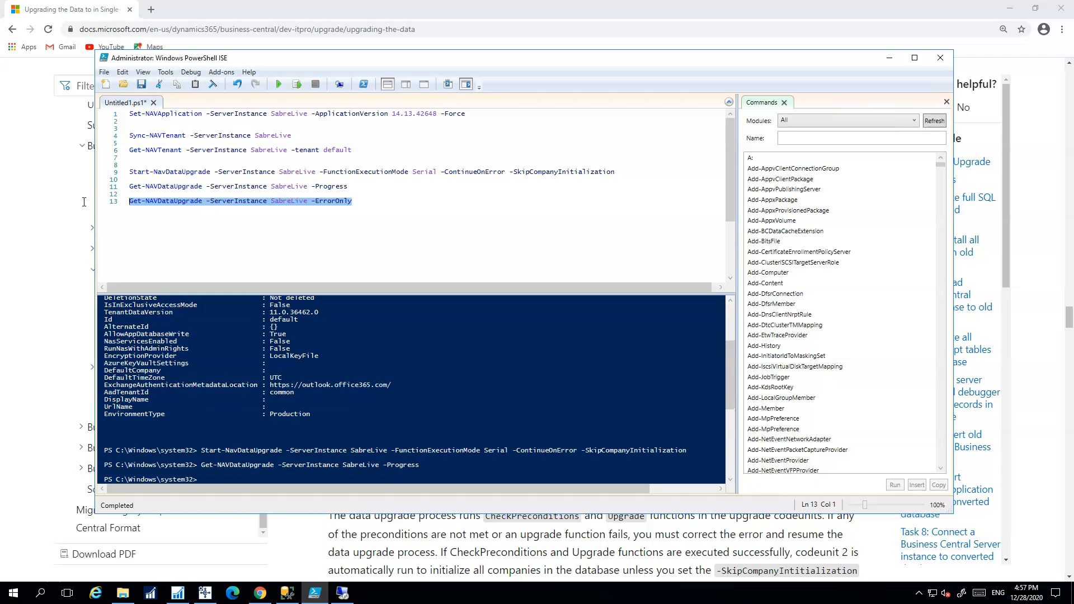
click(297, 85)
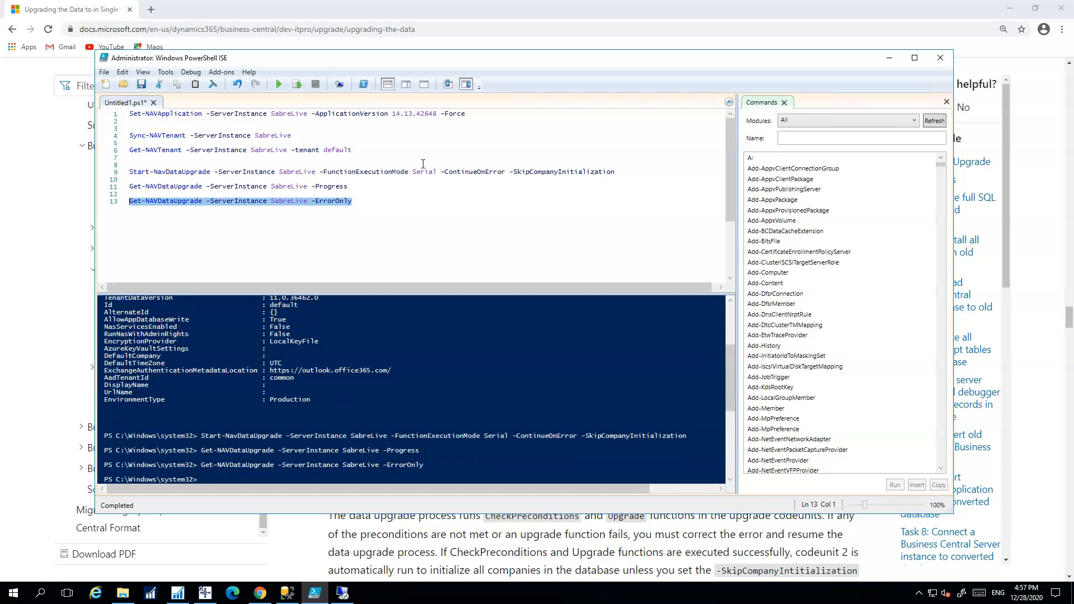
click(331, 337)
scroll(297, 339, up, 4)
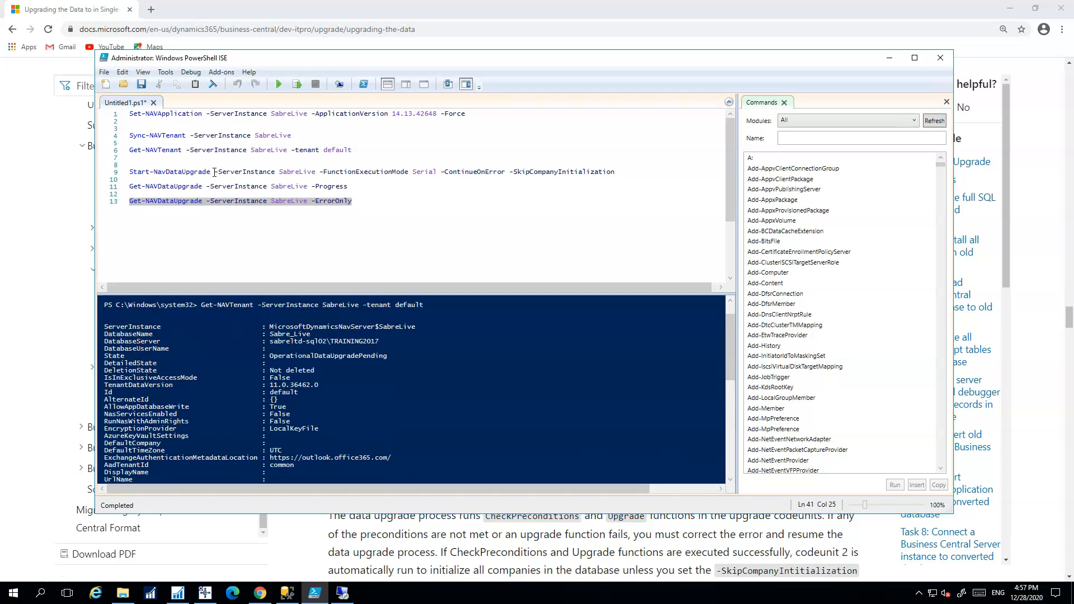
Re-run Get-NAVTenant to confirm the tenant is Operational at 14.13.42648, then minimize the ISE
drag(360, 153, 126, 151)
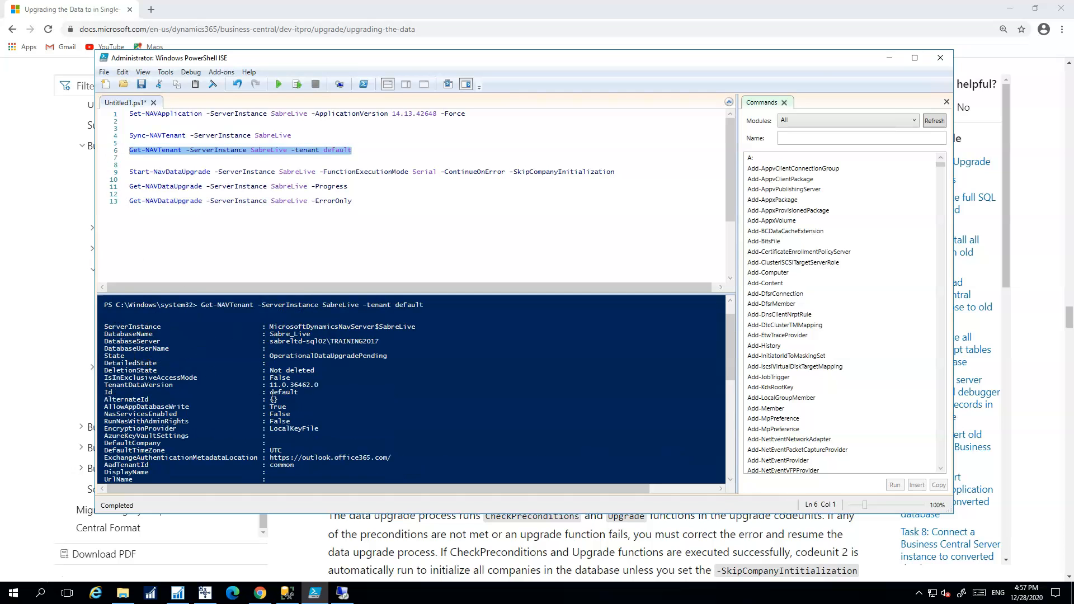
click(297, 85)
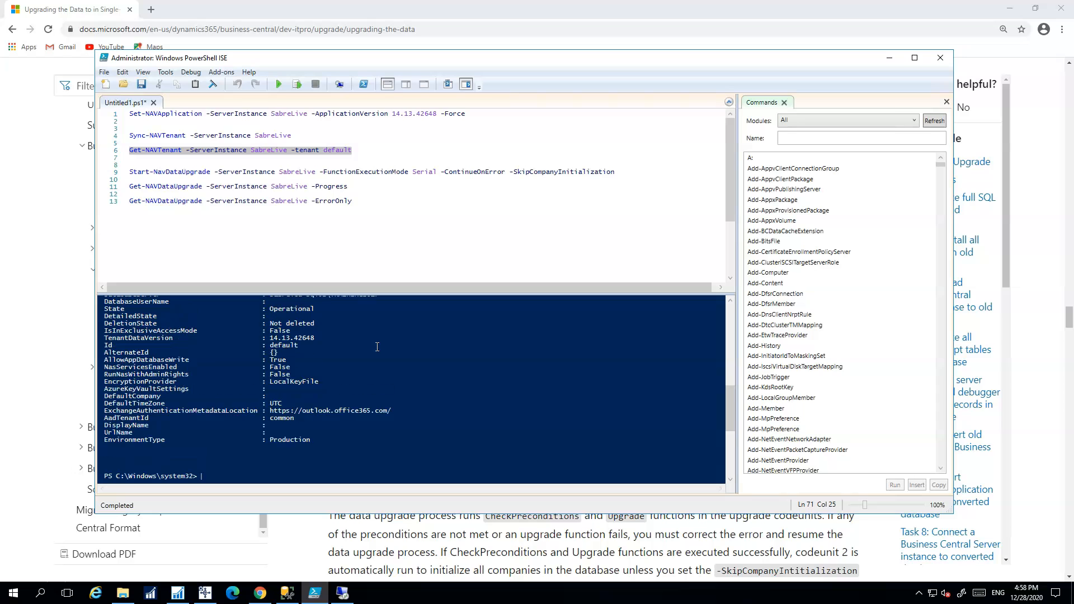
scroll(330, 347, up, 2)
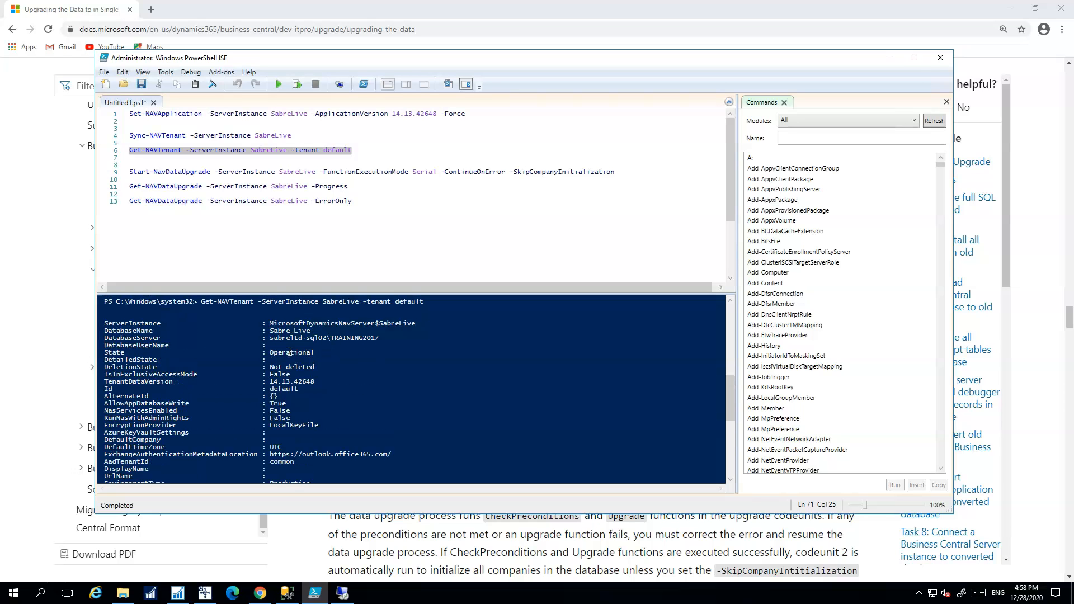
click(544, 222)
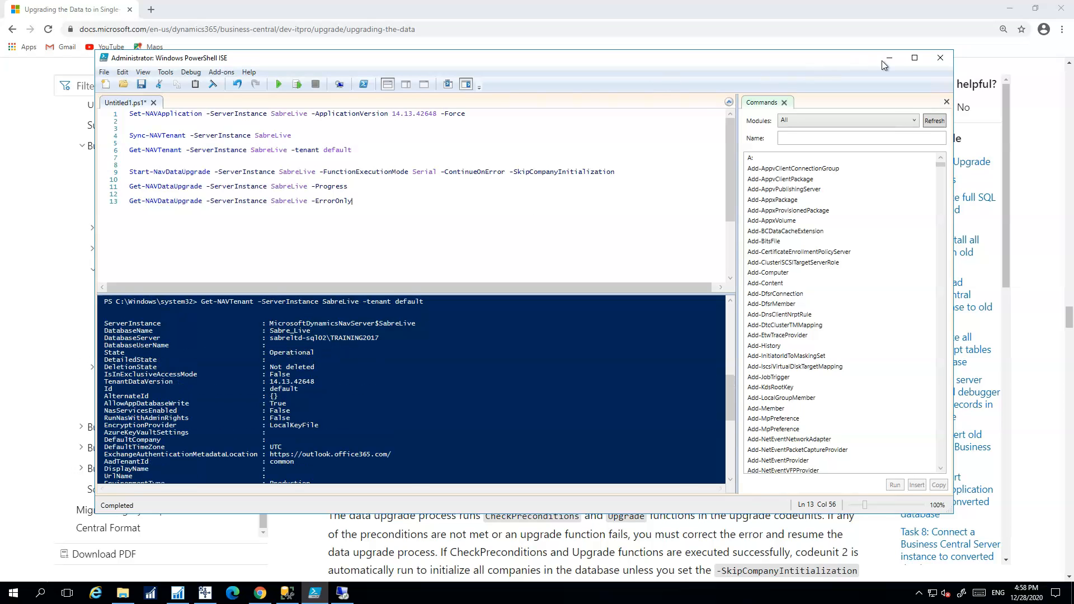
click(889, 58)
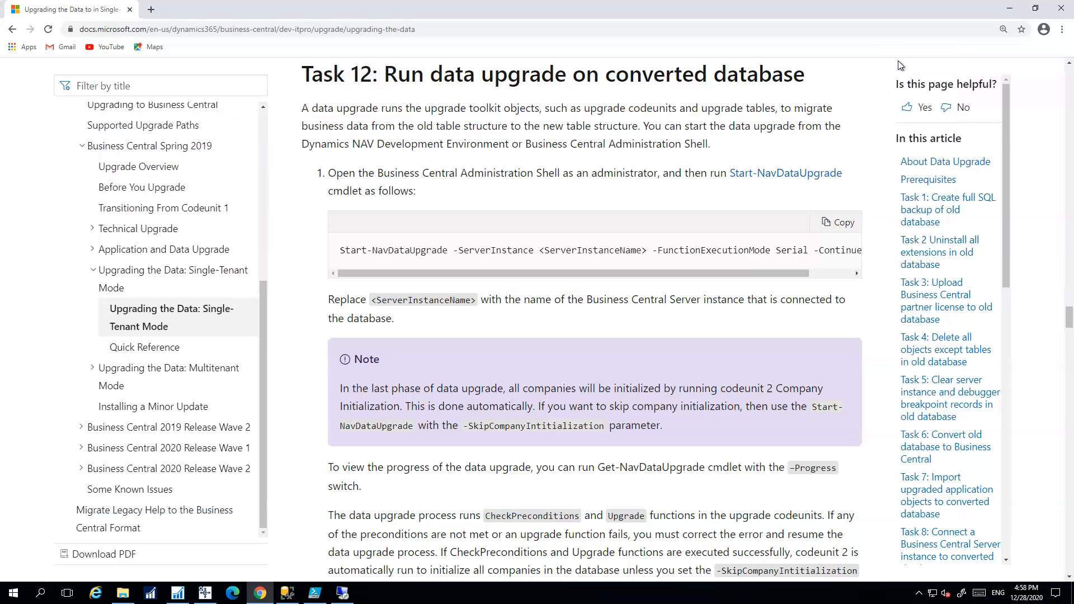
Launch the Dynamics NAV client, skip login, and point the server address at localhost:7056/SabreLive
click(1011, 15)
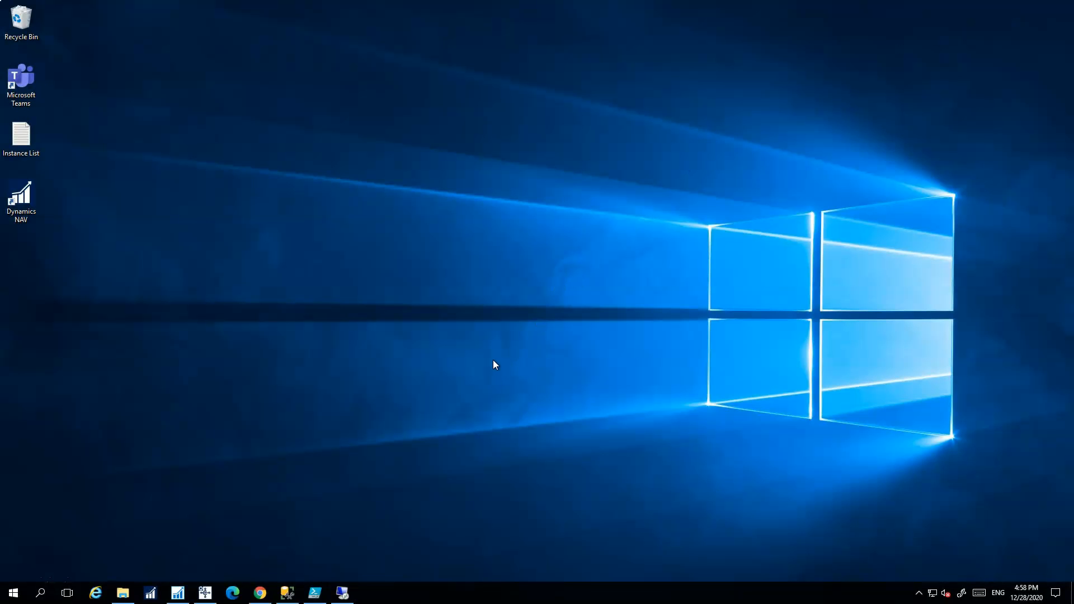
click(151, 594)
click(608, 358)
drag(520, 279, 670, 277)
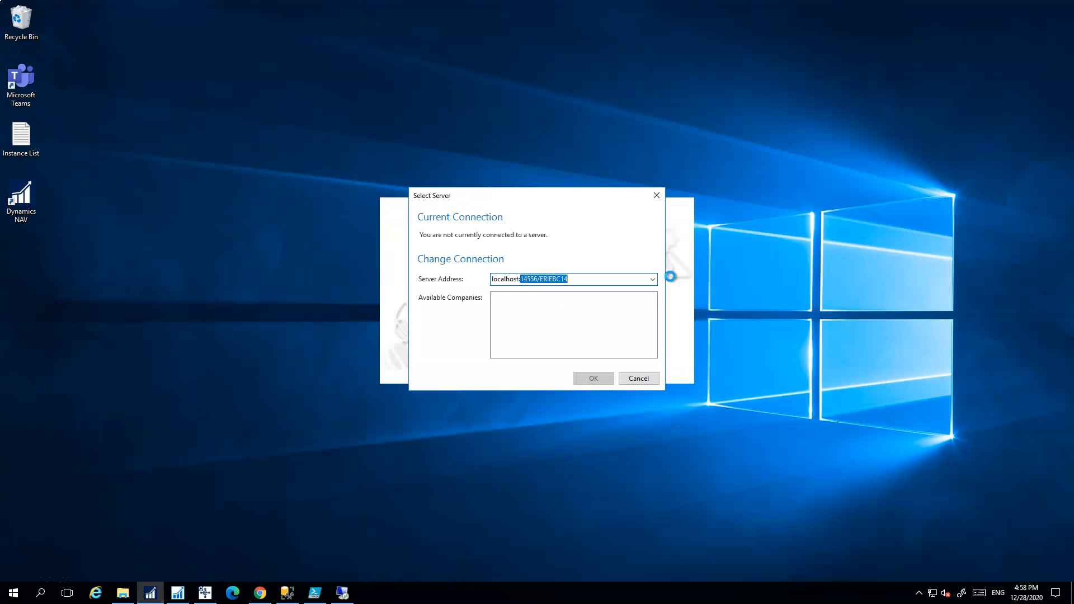
text(7056/Training1)
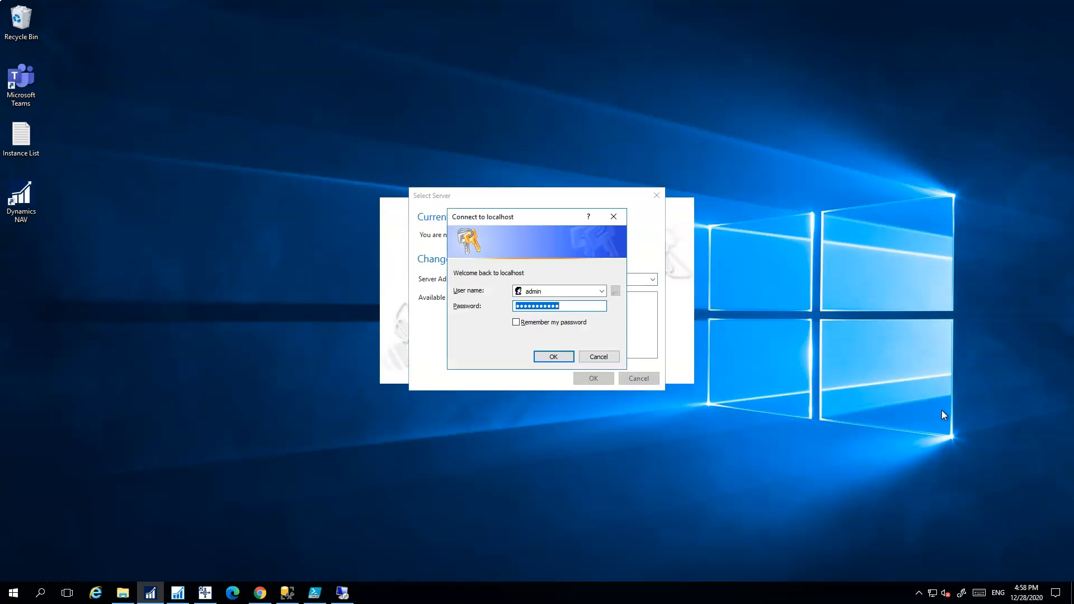
Enter the user name and account password and submit the login
key(shift+Tab)
text(rob)
key(Tab)
text(p)
key(shift+Tab)
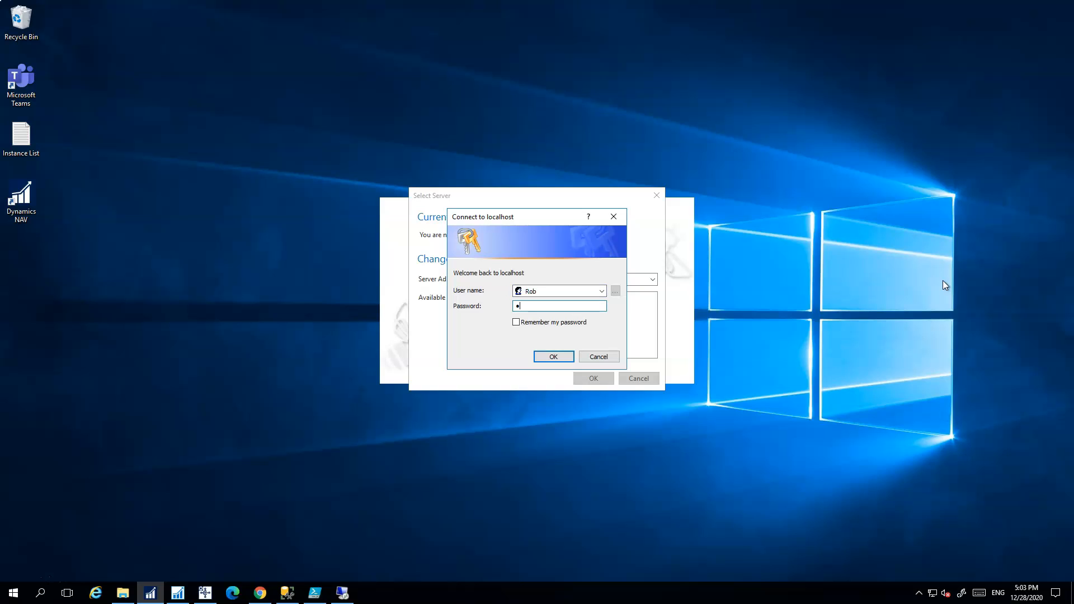
text(a)
text(ssword12)
key(Return)
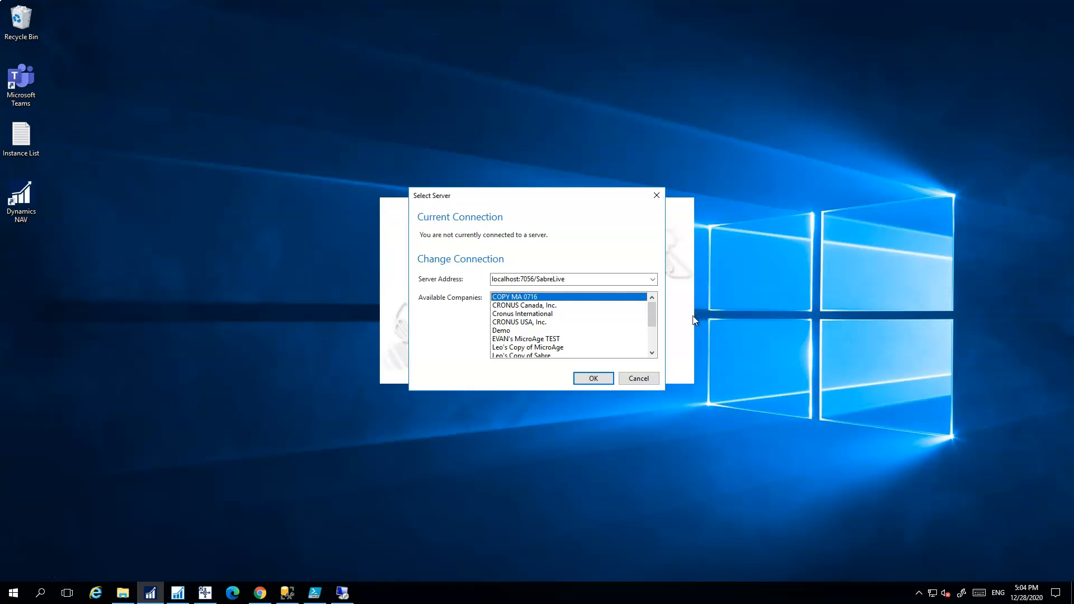
Select the Sabre Live company and confirm the server and company choice
drag(653, 317, 653, 347)
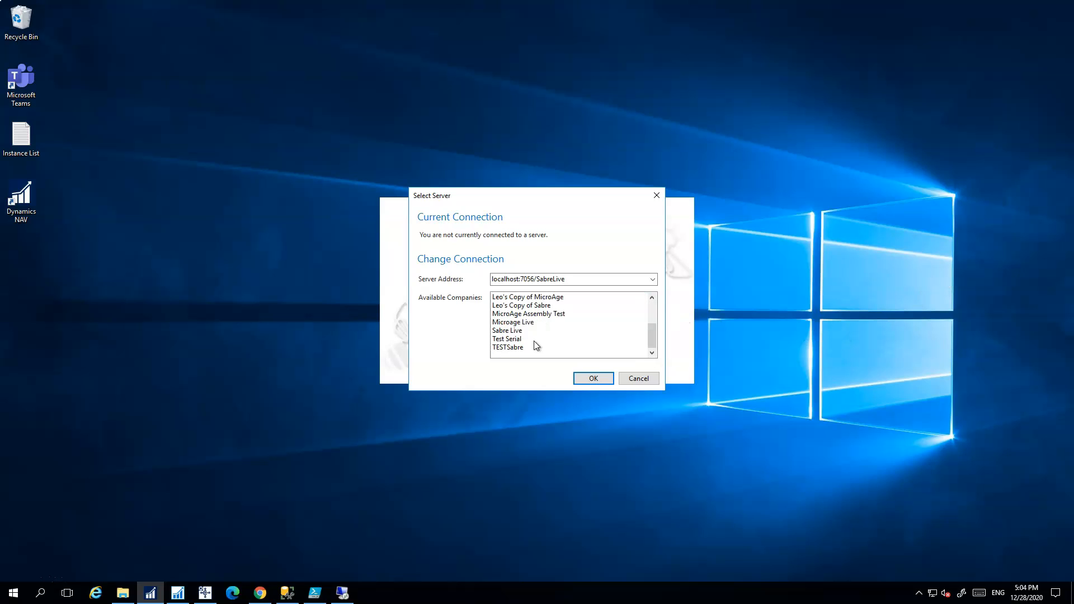
click(518, 331)
click(591, 379)
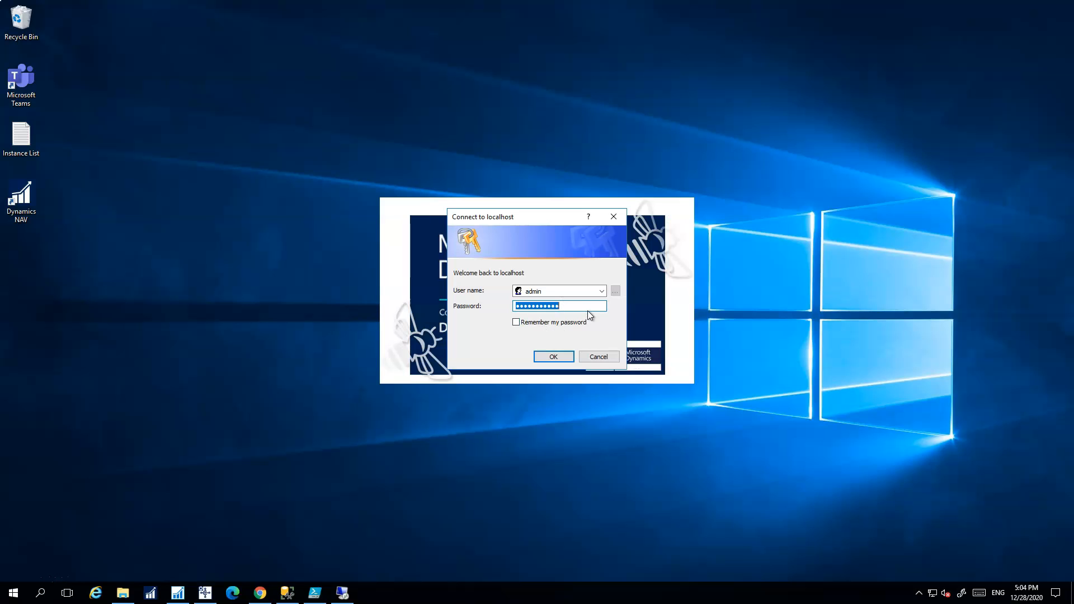
Re-enter the user name and account password at the sign-in prompt
key(shift+Tab)
text(rob)
key(Tab)
text(password1)
Submit the sign-in so the client connects and loads the Sabre Live Accounting Manager role centre
key(Return)
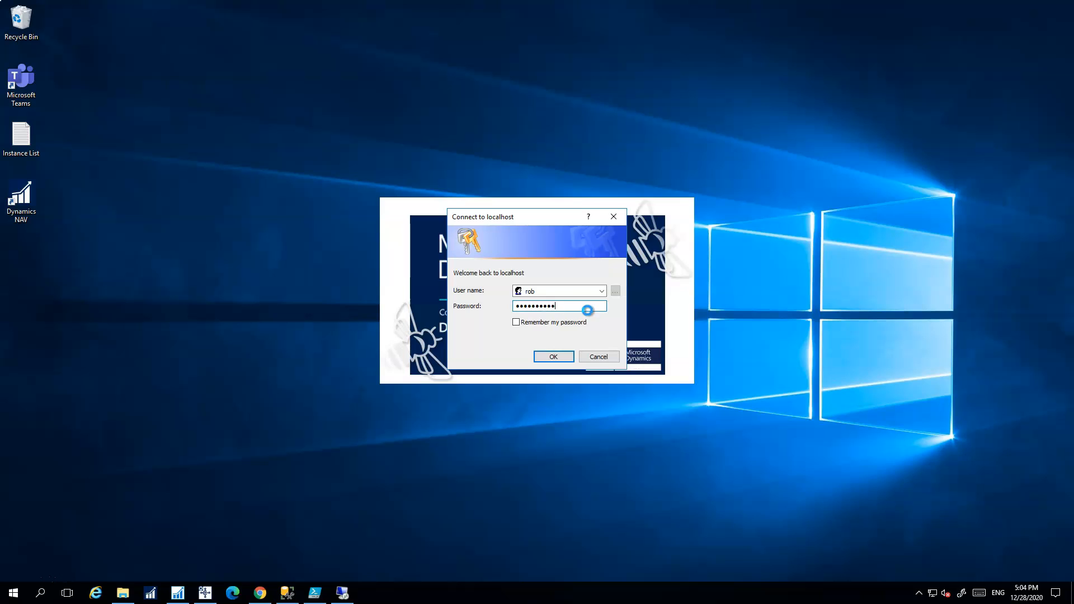